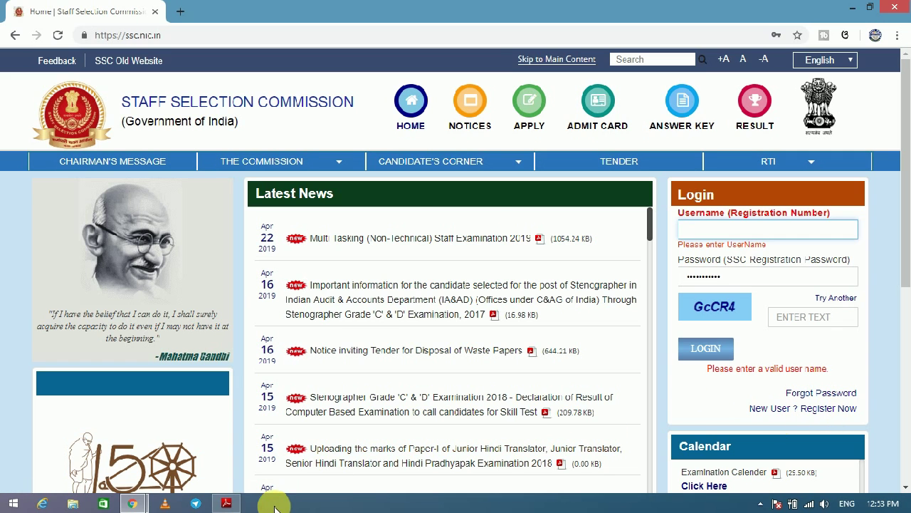
Check the application dates in the MTS 2019 notice in Adobe Reader, then return to the SSC home page.
click(227, 503)
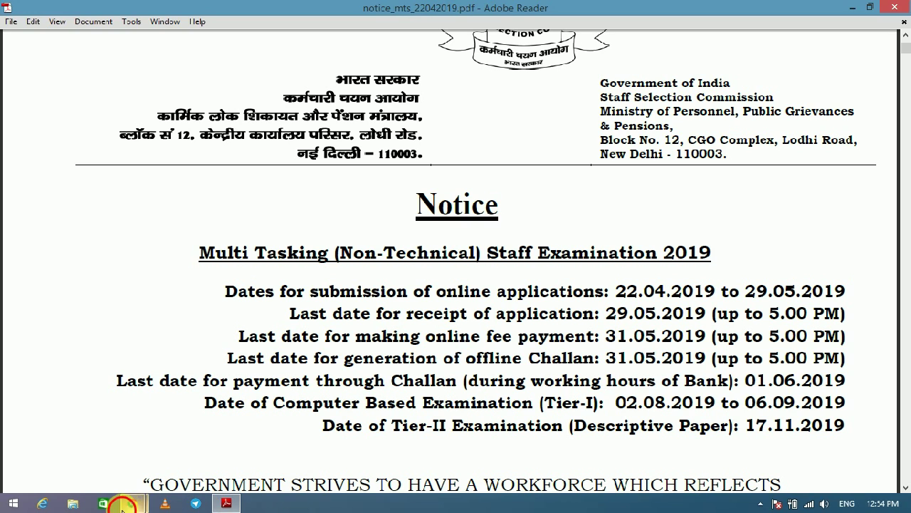
mouse_move(132, 503)
click(183, 472)
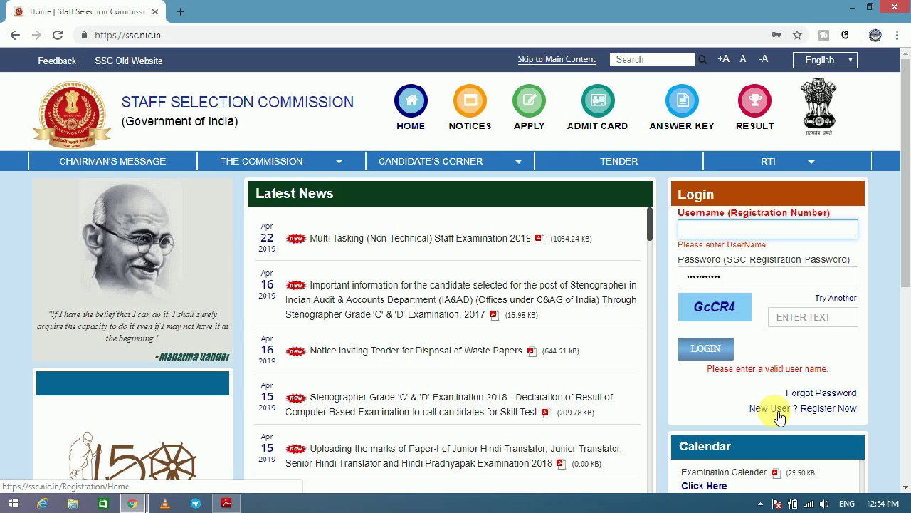
Start a new user registration, answer Yes to Aadhaar, and enter the Aadhaar number in both fields.
click(815, 416)
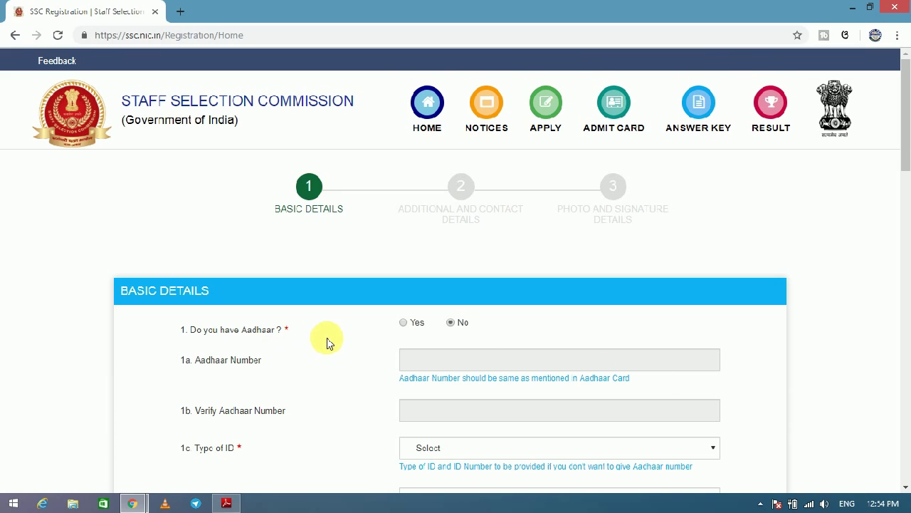
click(405, 323)
click(432, 361)
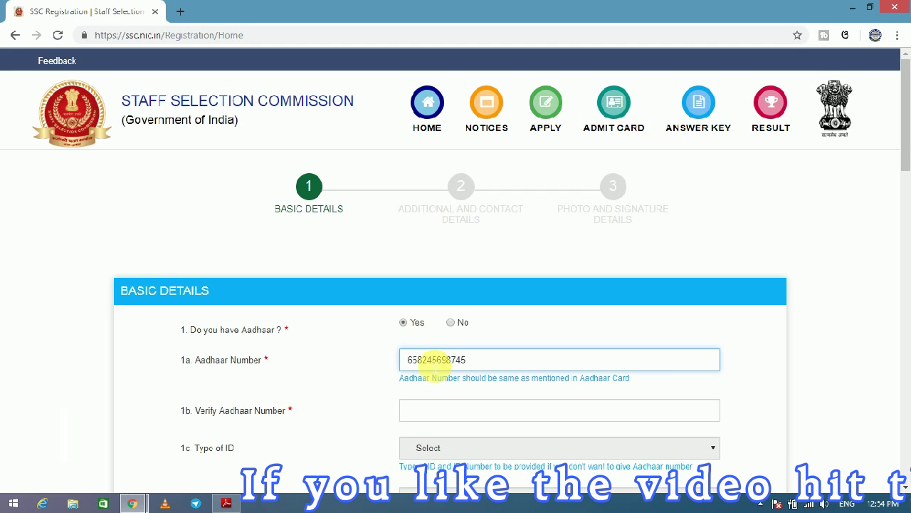
scroll(903, 146, down, 1)
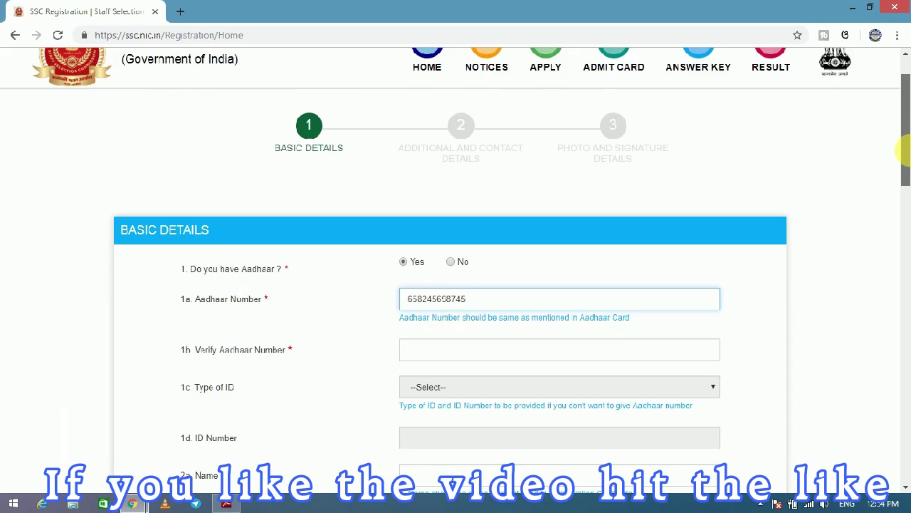
click(463, 329)
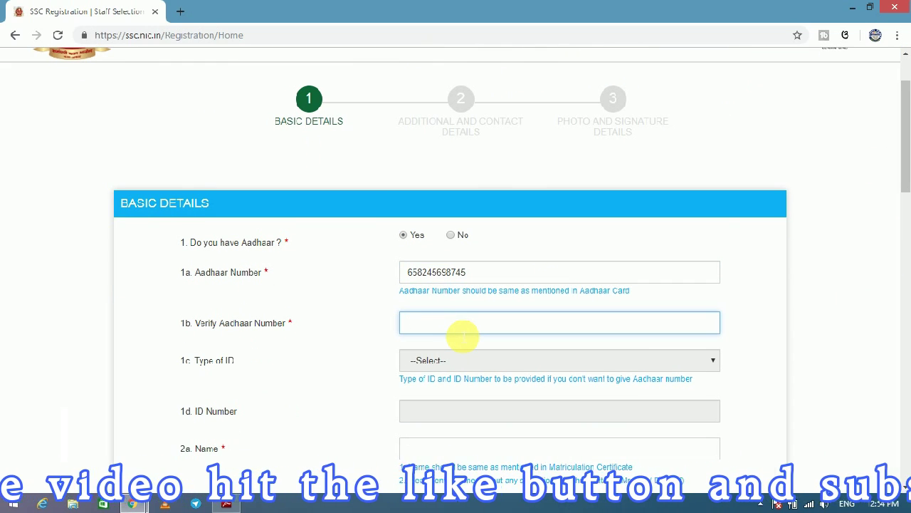
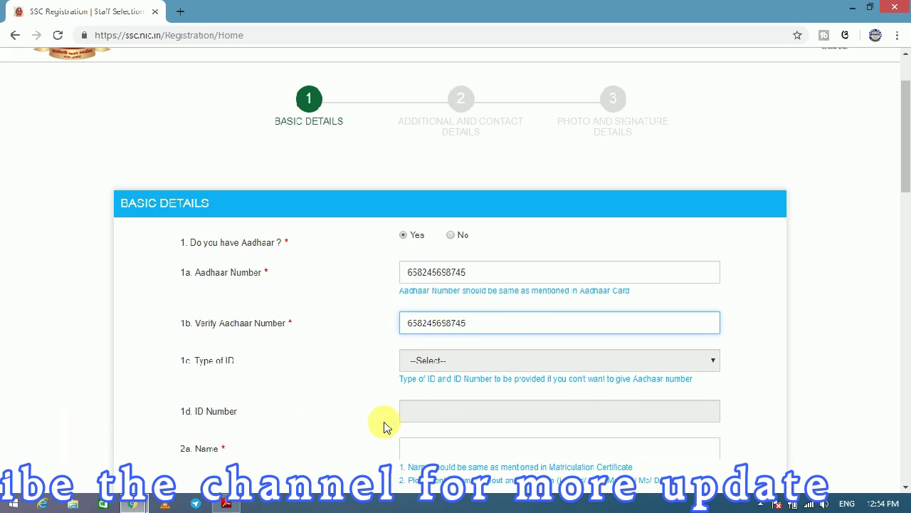
drag(903, 171, 864, 218)
Enter the candidate's name in fields 2a and 2b.
click(522, 324)
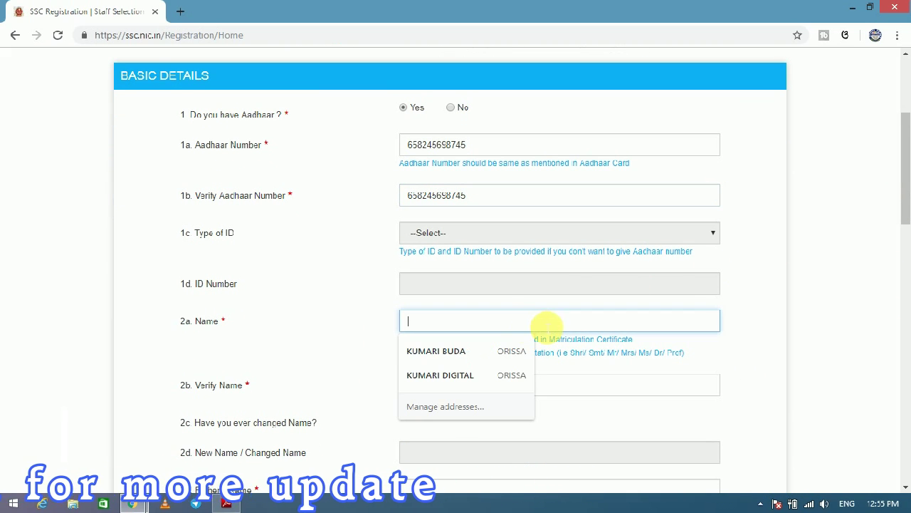
text(DIGIRT)
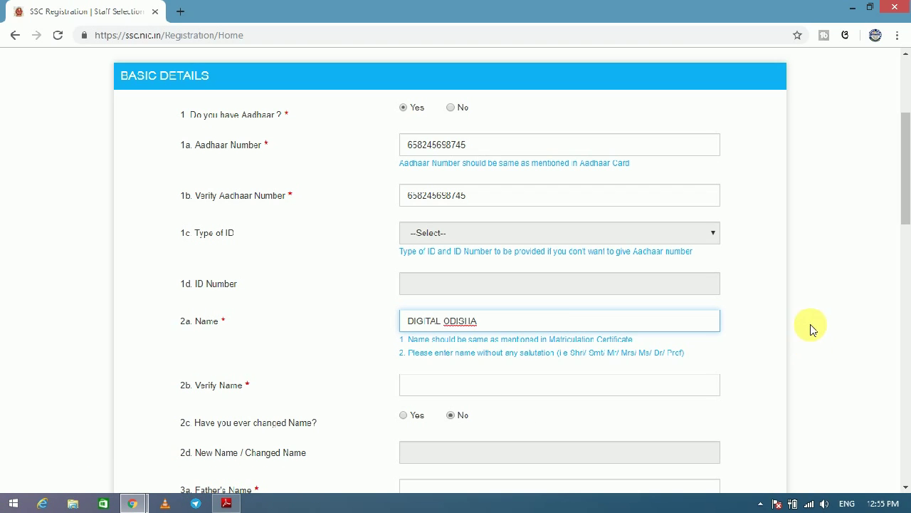
click(485, 391)
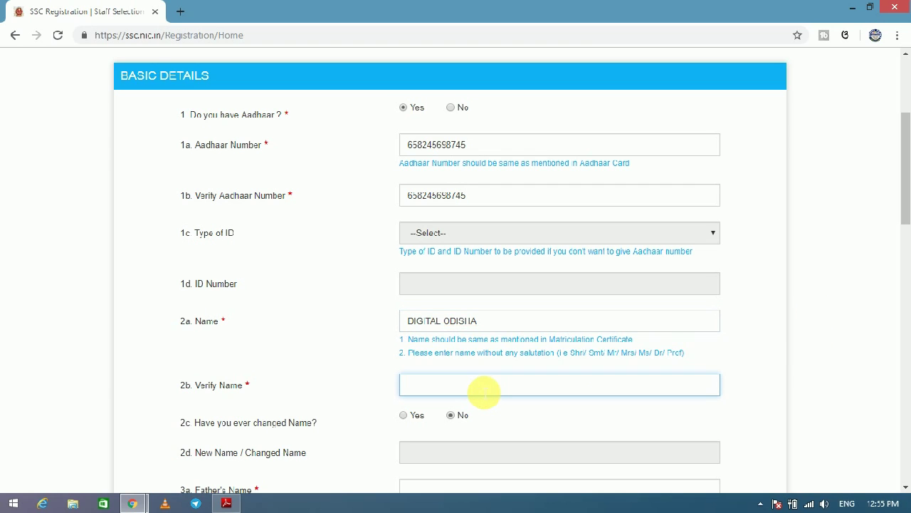
text(DIGITAL ODISHA)
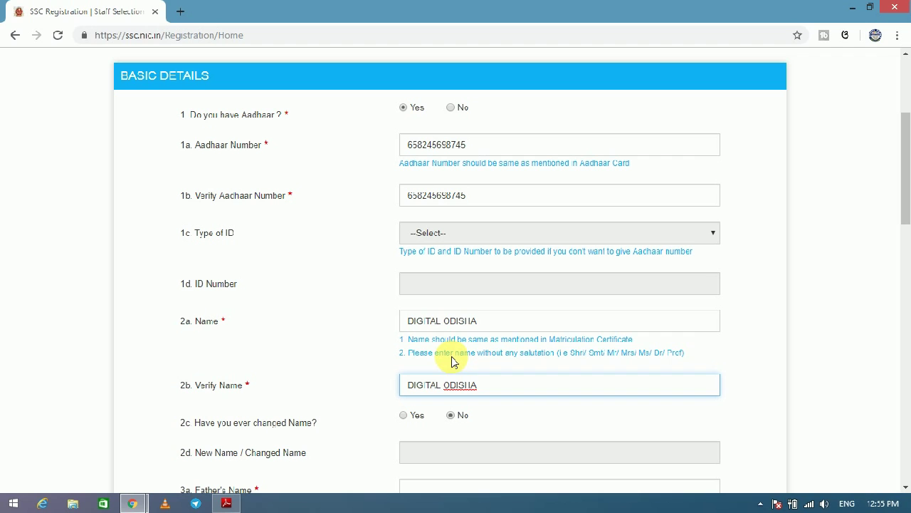
drag(903, 242, 904, 269)
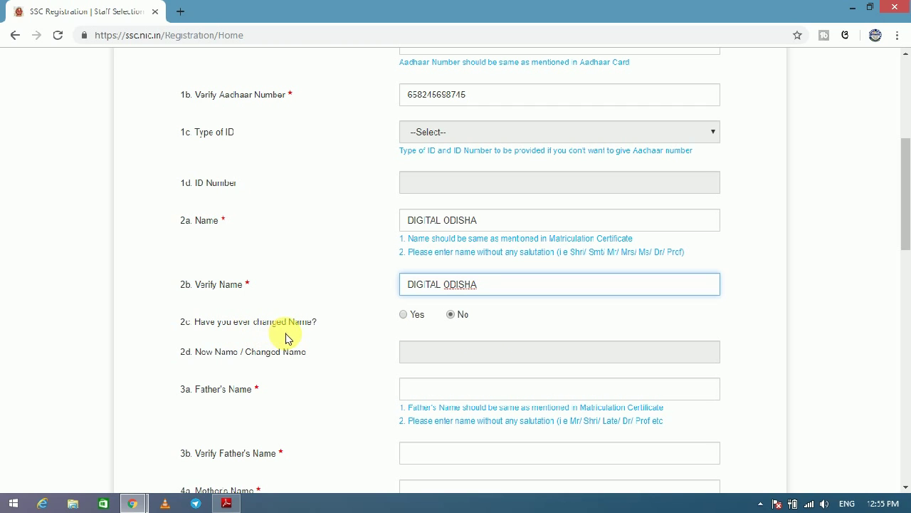
drag(905, 238, 902, 257)
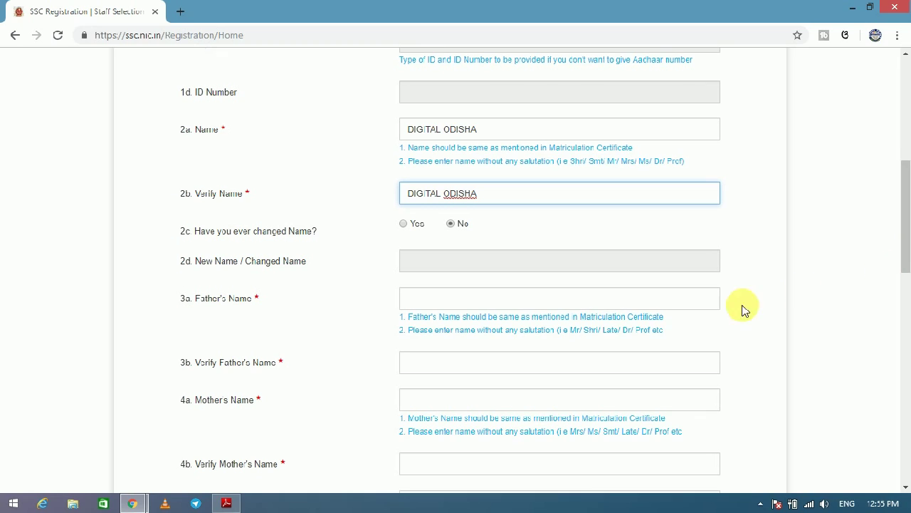
Enter the father's name and the mother's name, each with its verification entry.
click(493, 298)
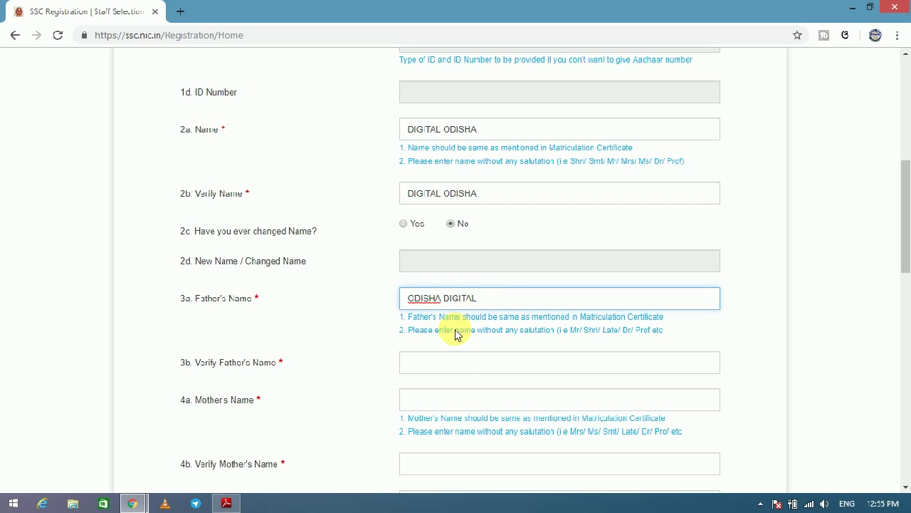
click(451, 360)
text(ODISHA DIGITAL)
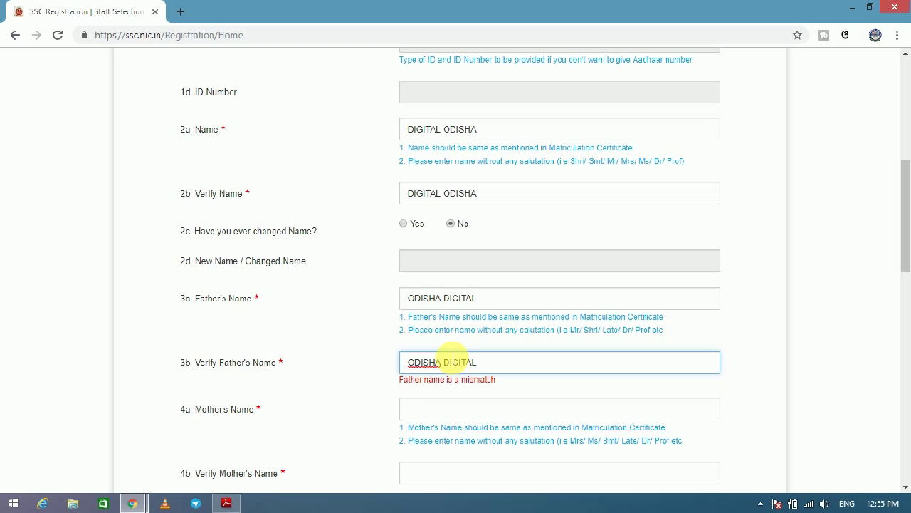
click(442, 400)
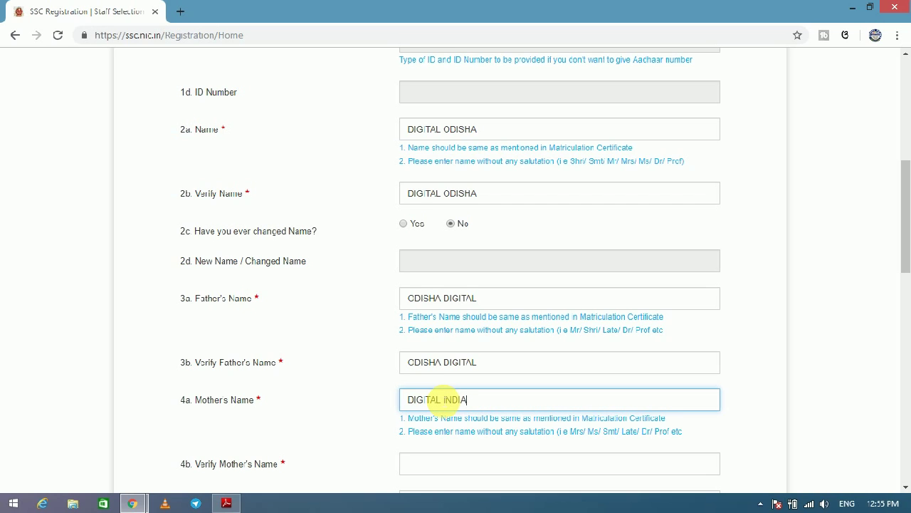
text(DIGITAL INDIA)
click(455, 464)
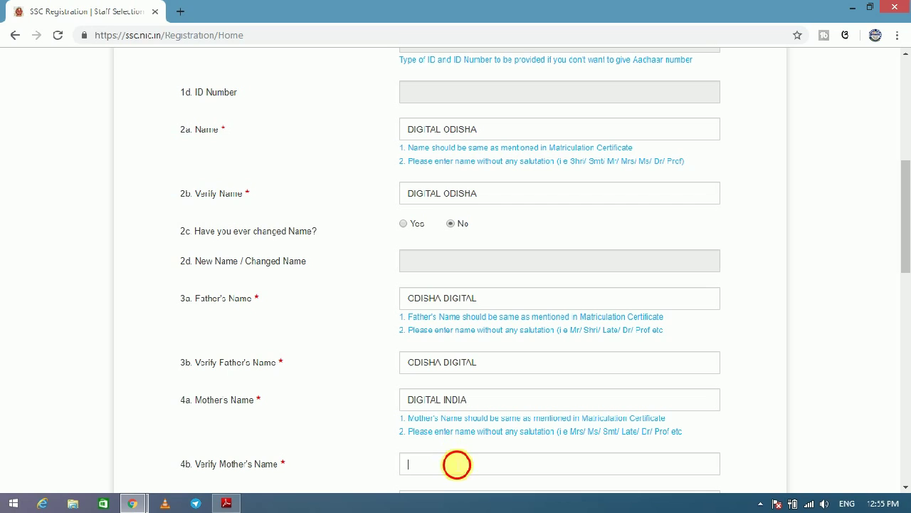
text(DI)
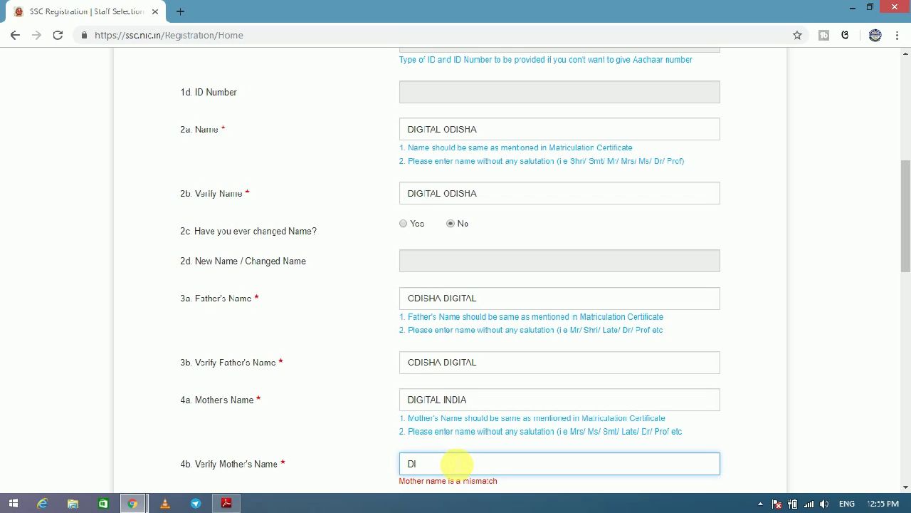
text(GITAL INDIA)
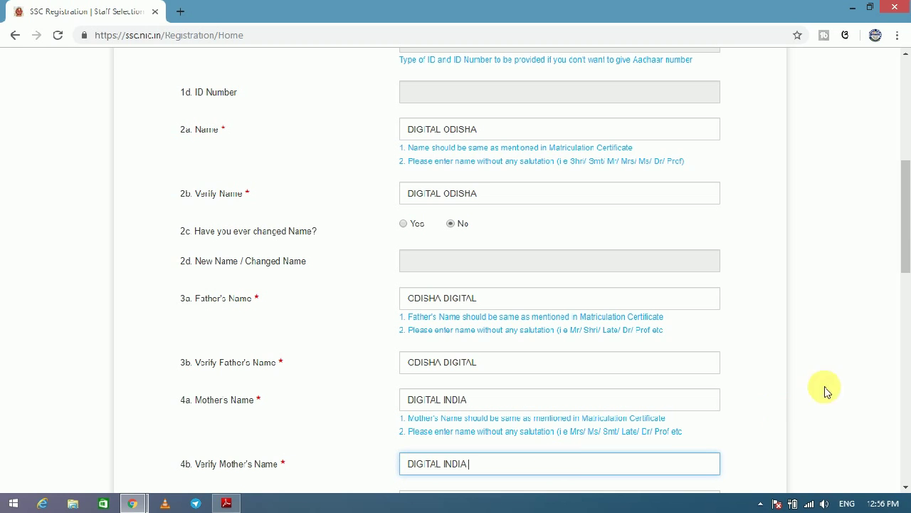
drag(905, 254, 889, 299)
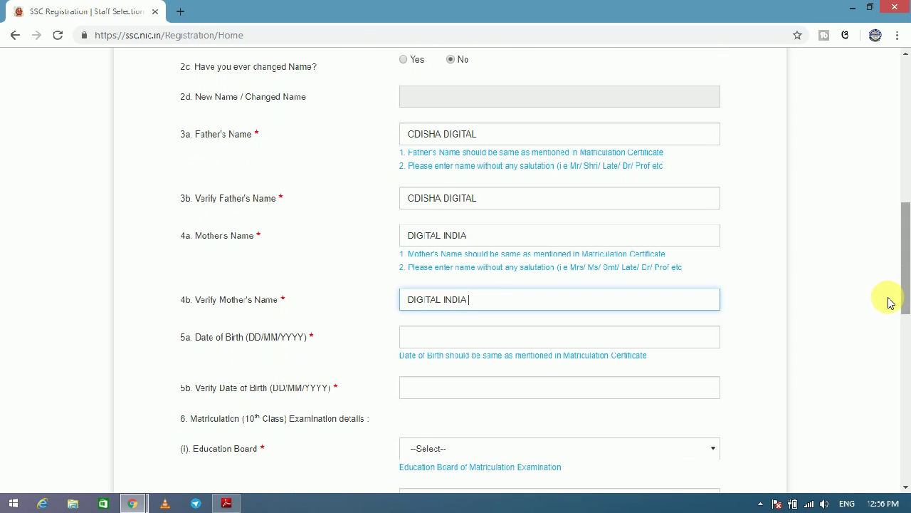
Pick 22/05/1996 as the date of birth from the calendar.
click(480, 345)
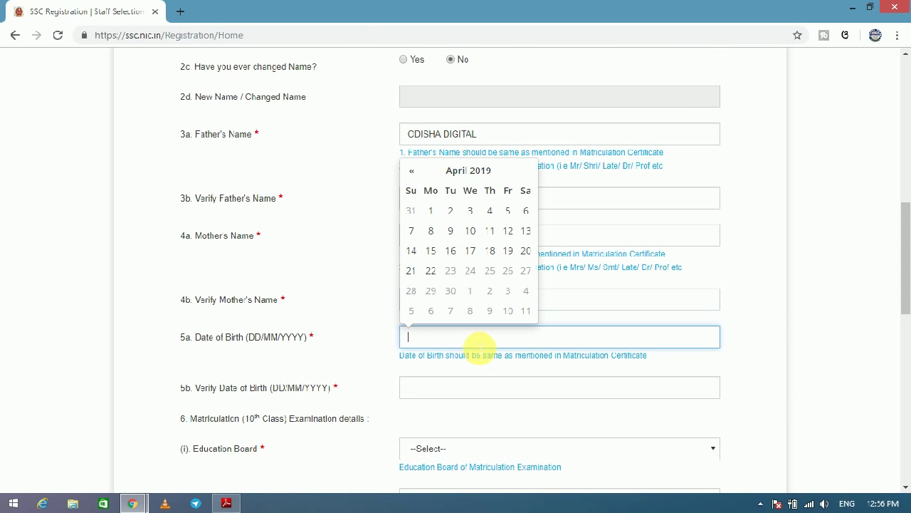
click(463, 171)
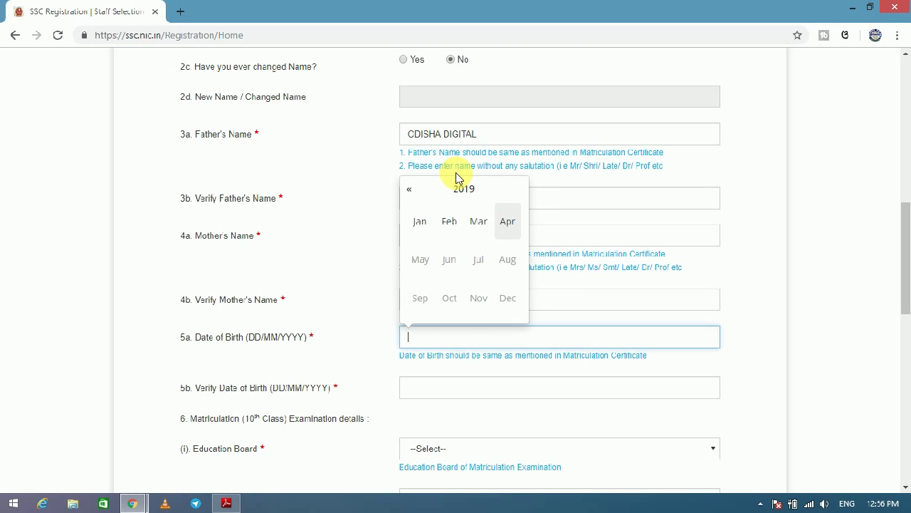
click(464, 191)
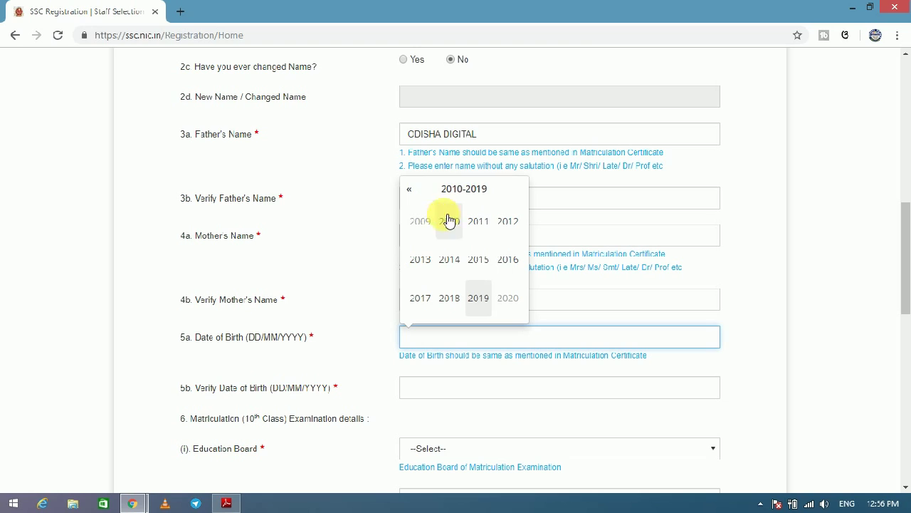
click(411, 191)
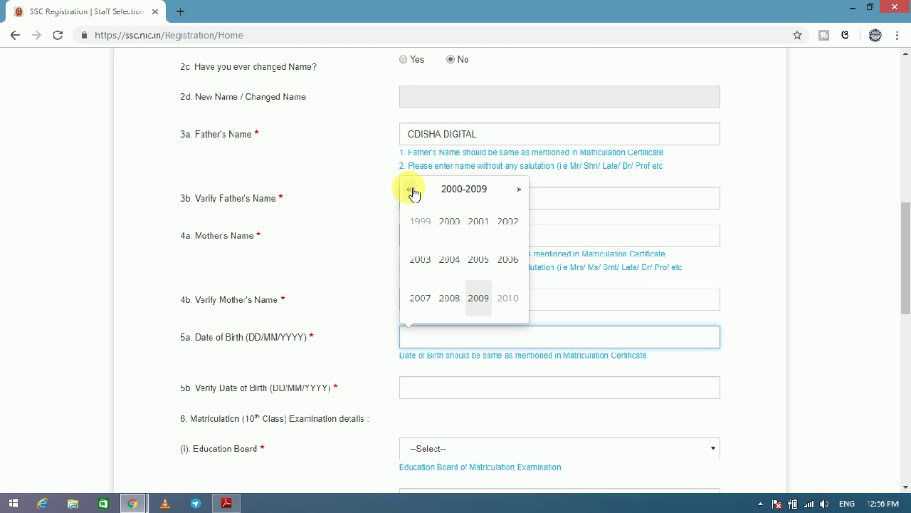
click(413, 192)
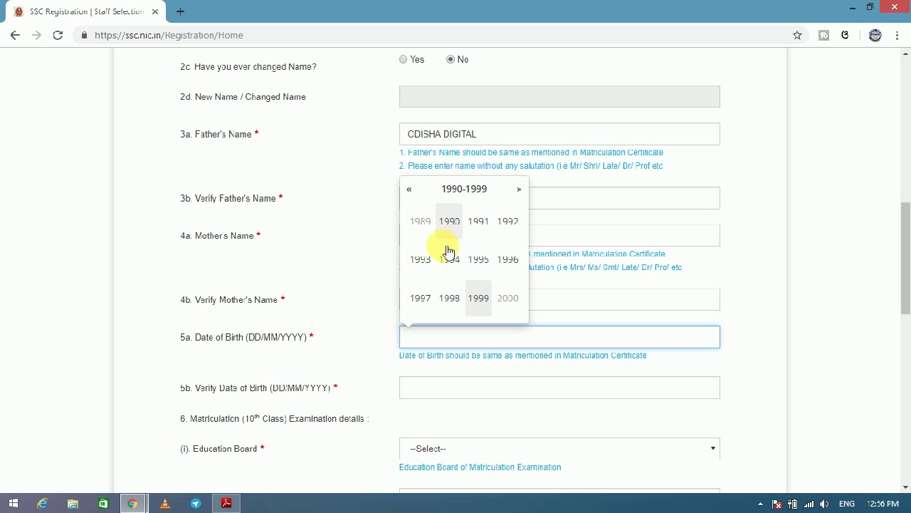
click(511, 260)
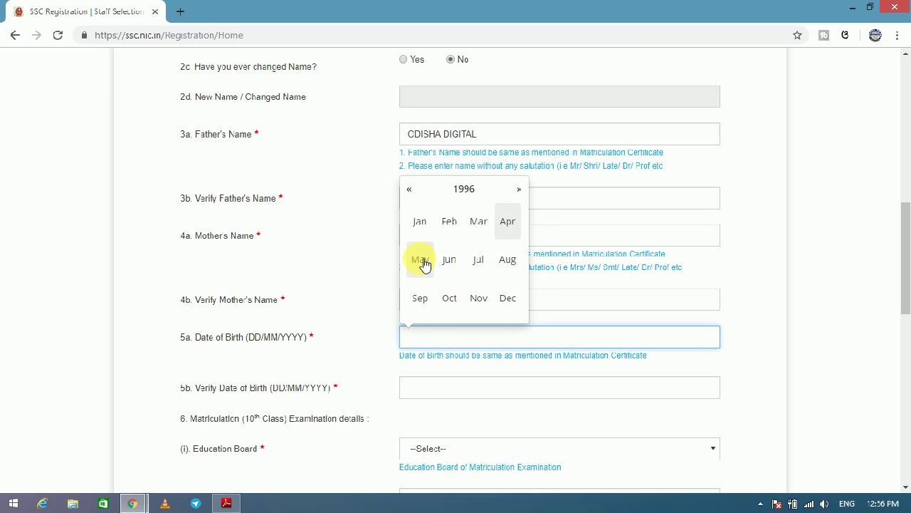
click(421, 260)
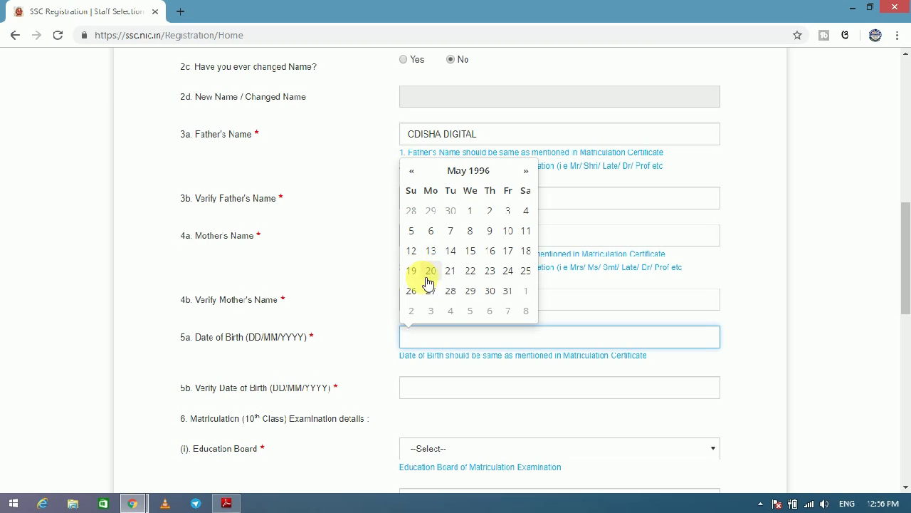
click(470, 272)
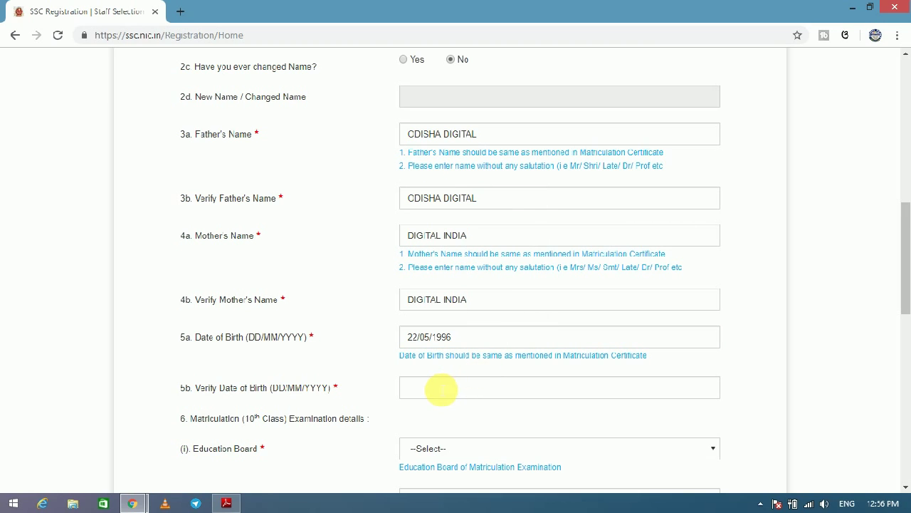
click(436, 388)
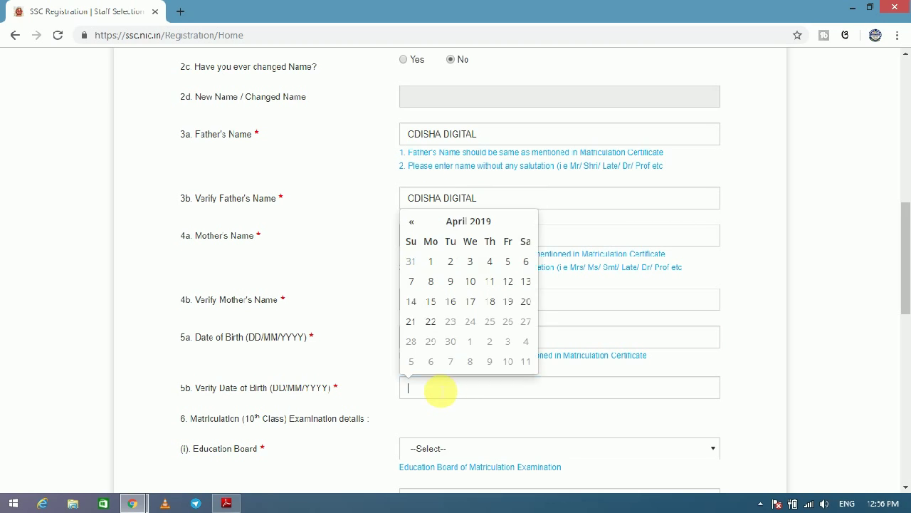
click(443, 221)
click(441, 242)
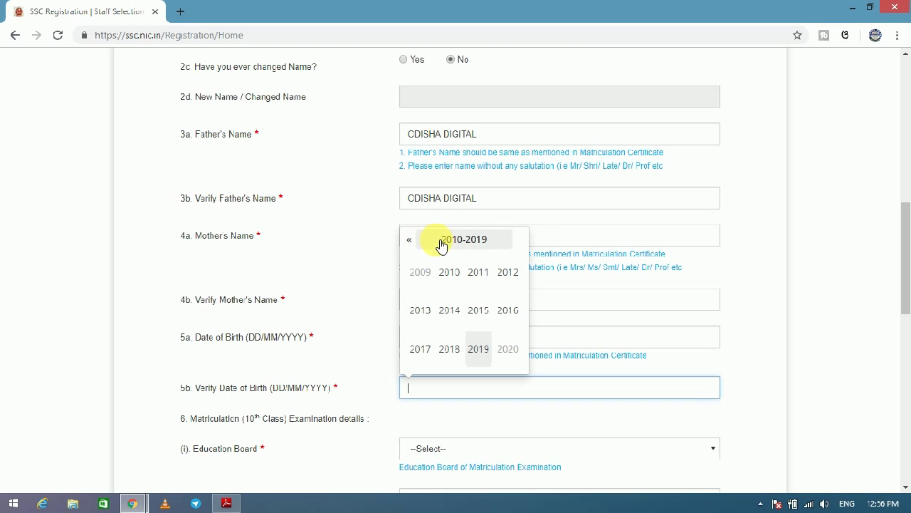
click(411, 241)
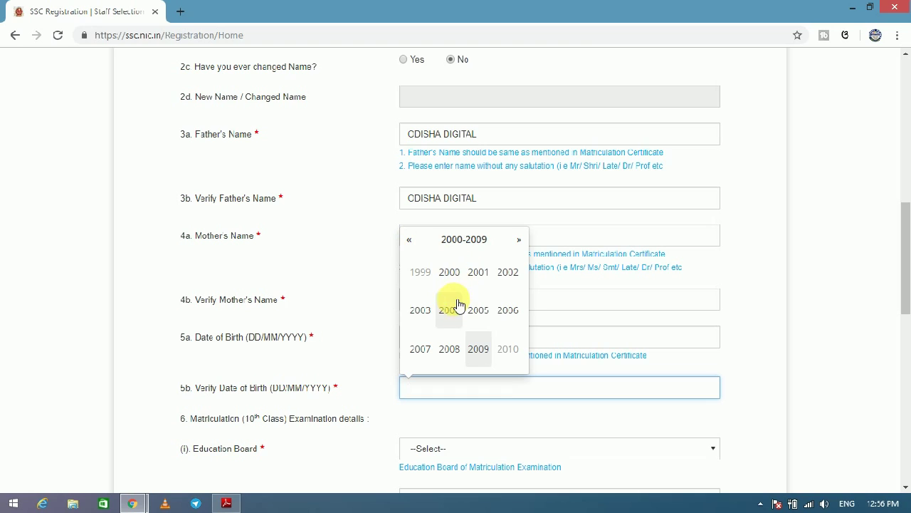
click(419, 272)
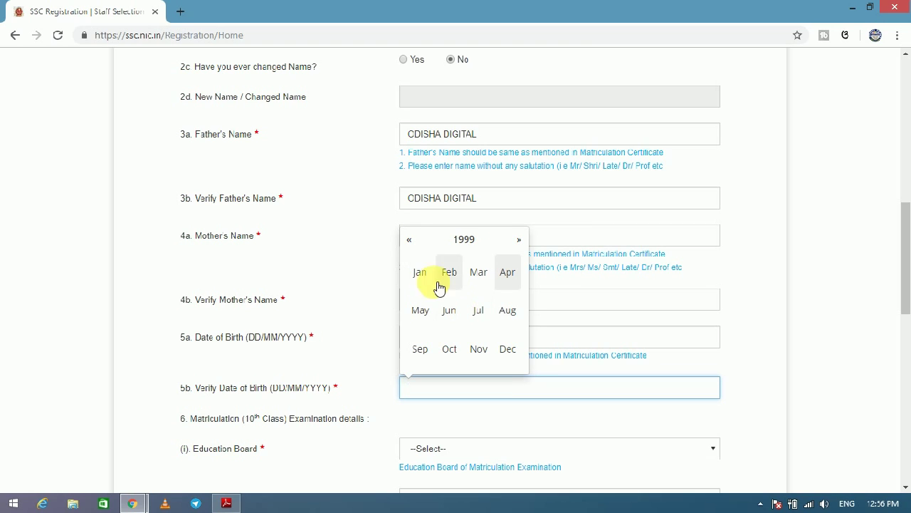
click(412, 241)
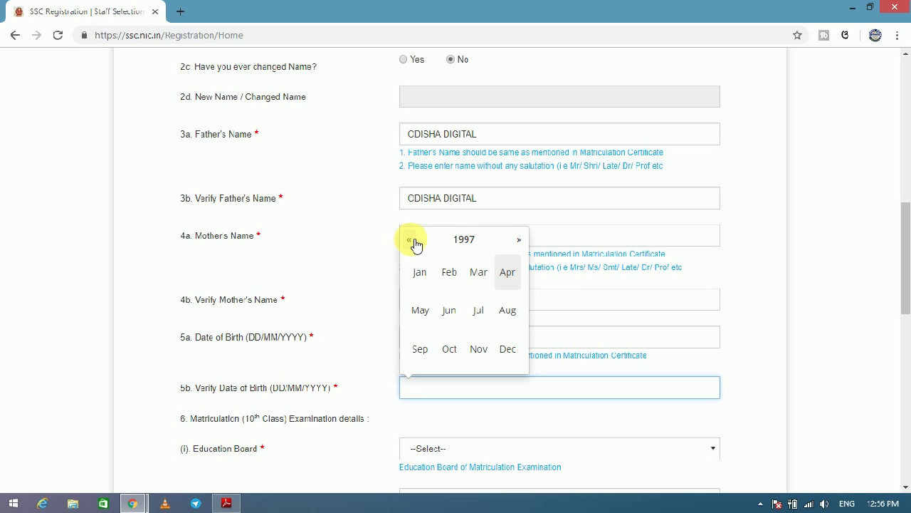
click(411, 241)
double_click(520, 240)
click(427, 310)
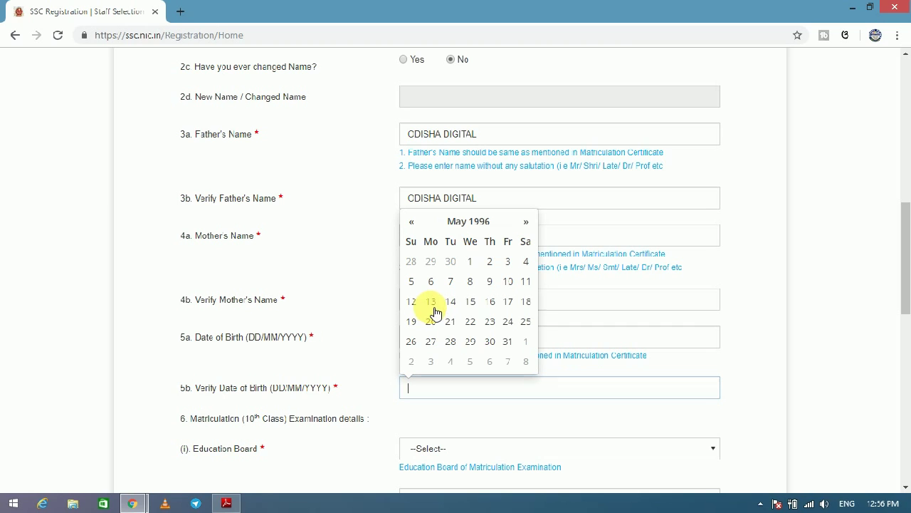
click(473, 322)
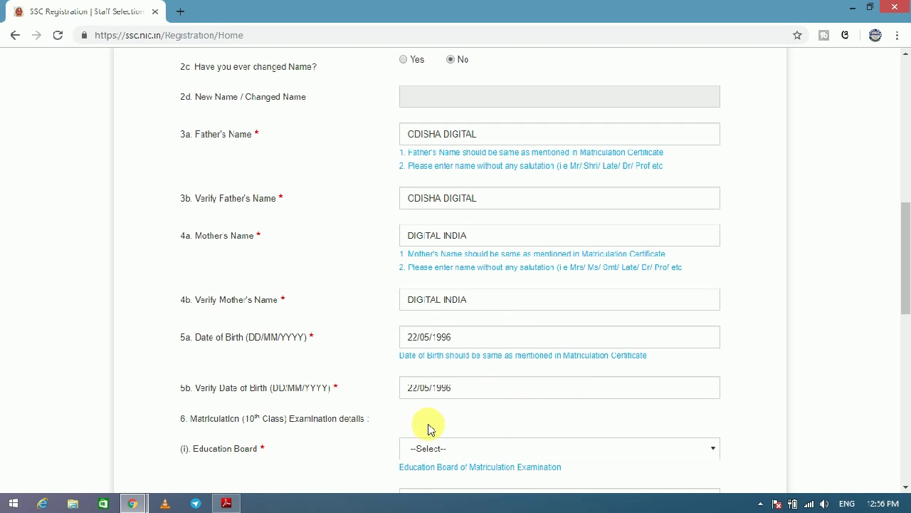
Choose Board of Secondary Education, Odisha in Education Board and Verify Education Board.
scroll(905, 301, down, 2)
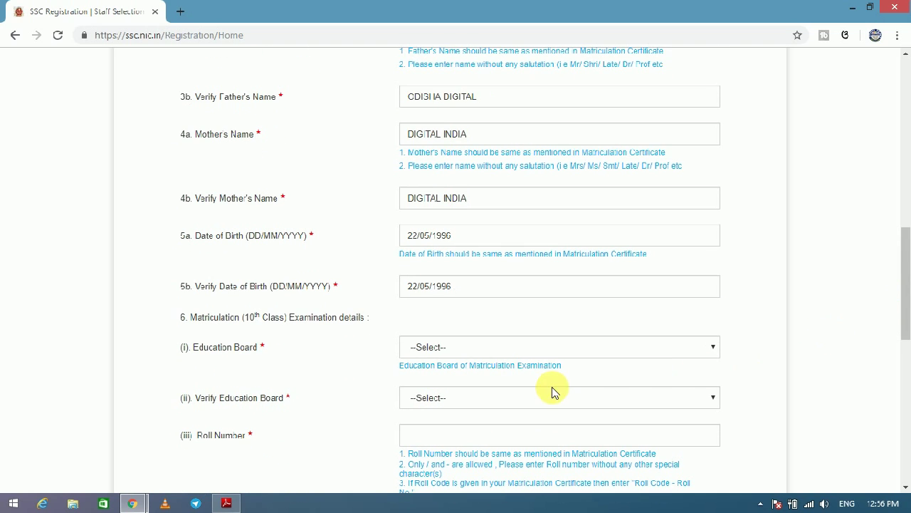
click(475, 354)
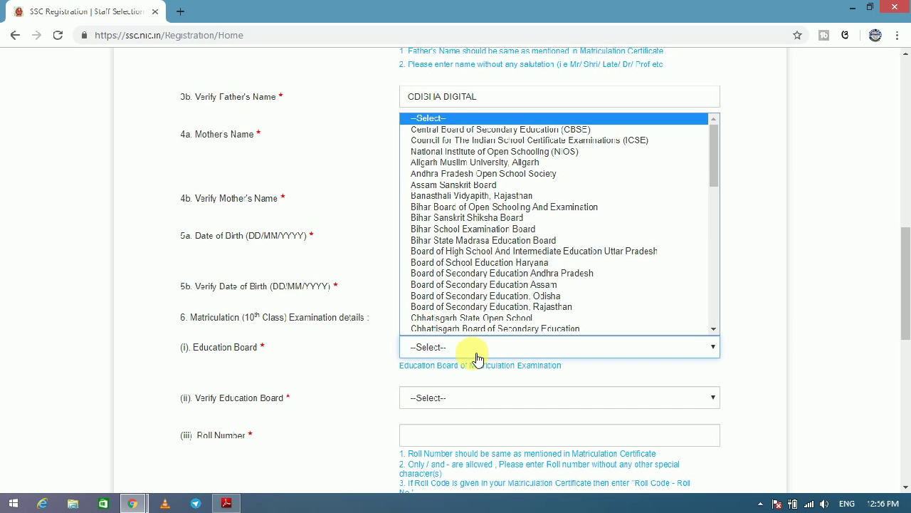
scroll(673, 285, down, 1)
drag(720, 186, 711, 303)
drag(713, 291, 704, 328)
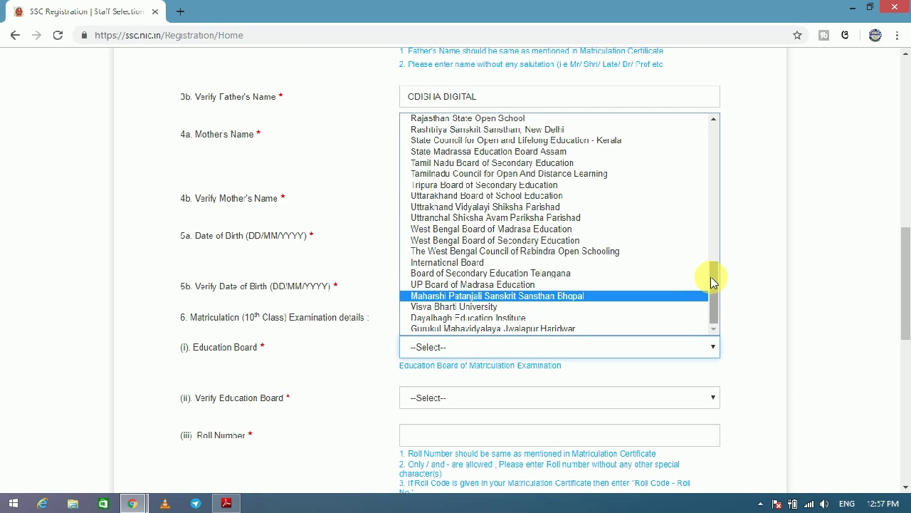
drag(710, 276, 723, 135)
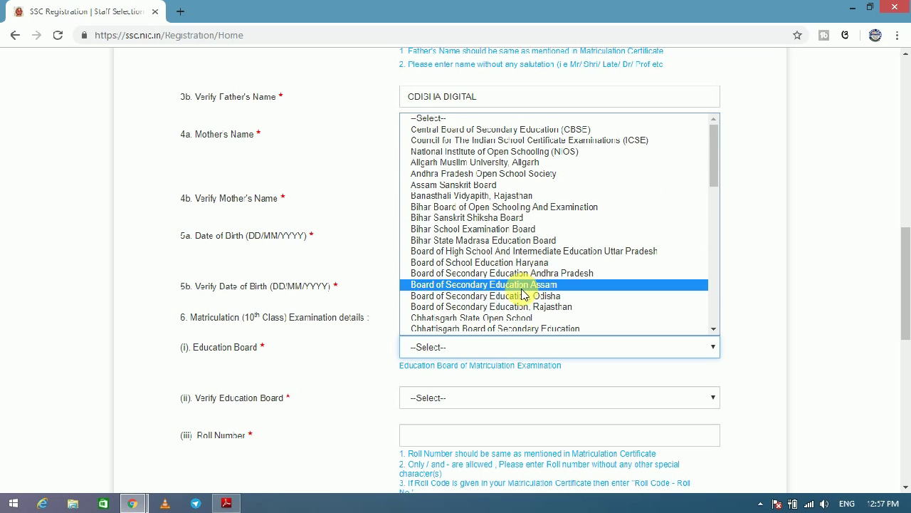
click(485, 297)
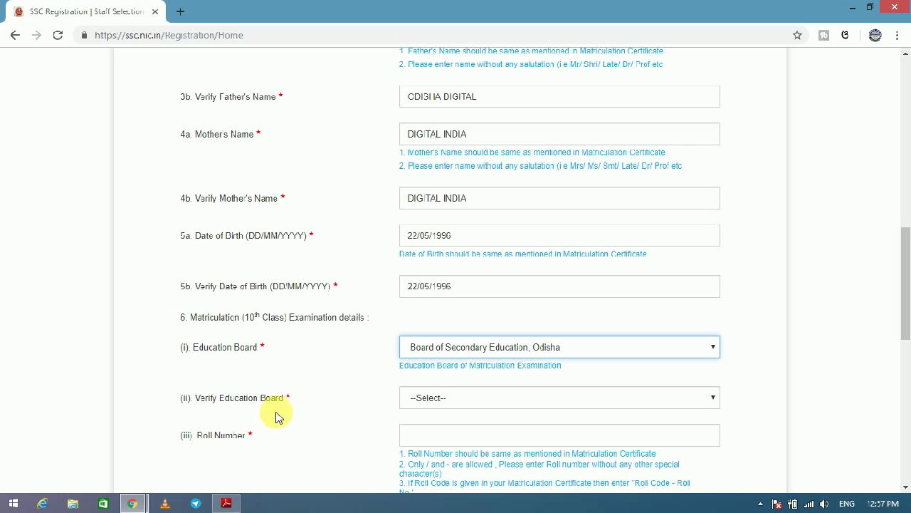
click(431, 403)
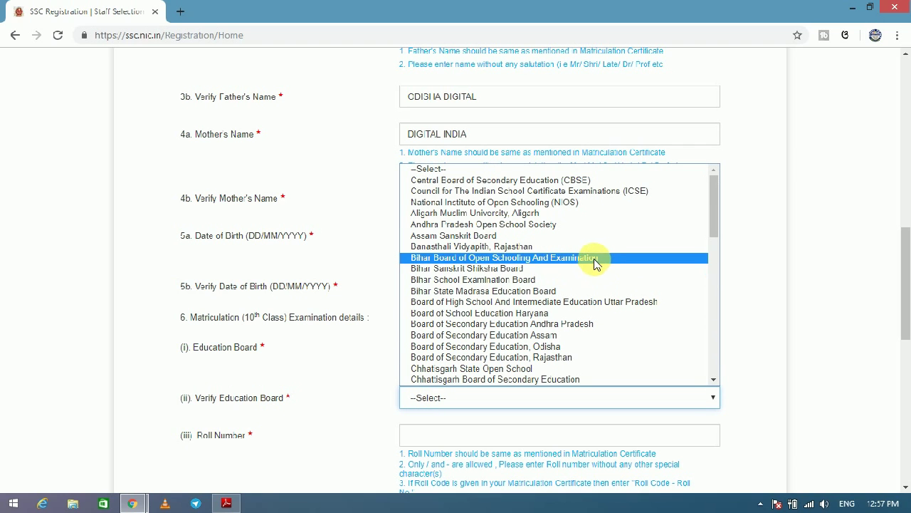
click(524, 348)
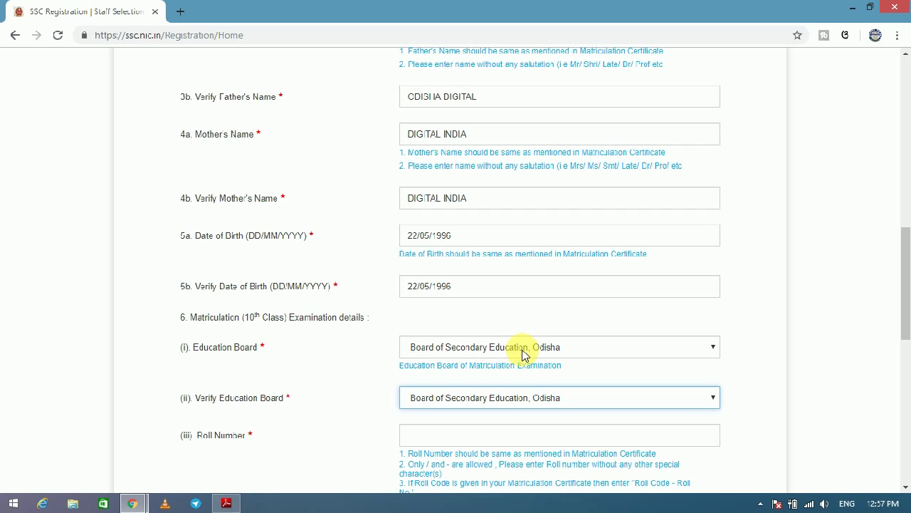
Enter the matriculation roll number and begin its verification entry.
drag(905, 250, 904, 279)
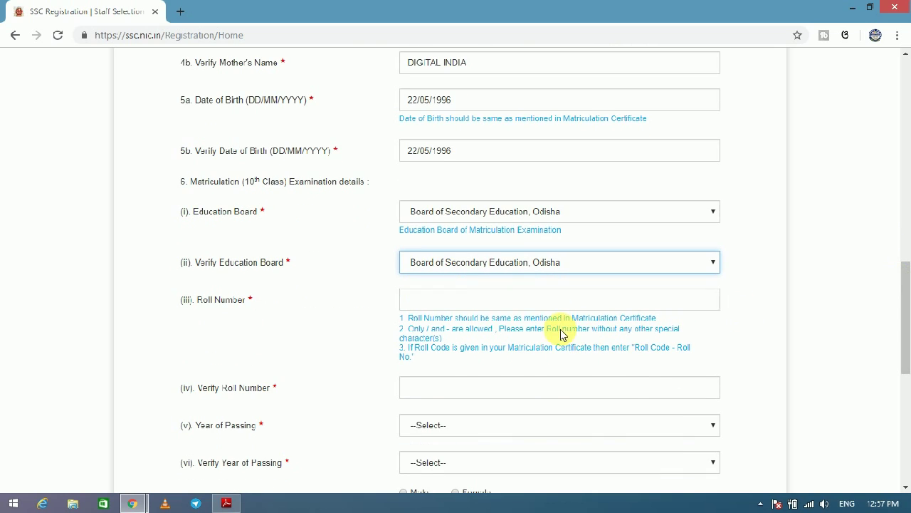
click(475, 299)
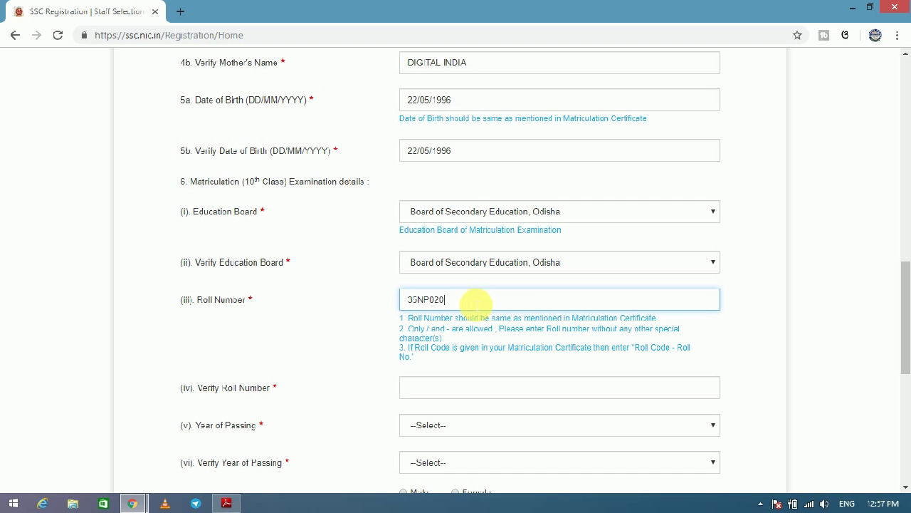
drag(905, 306, 904, 325)
click(454, 324)
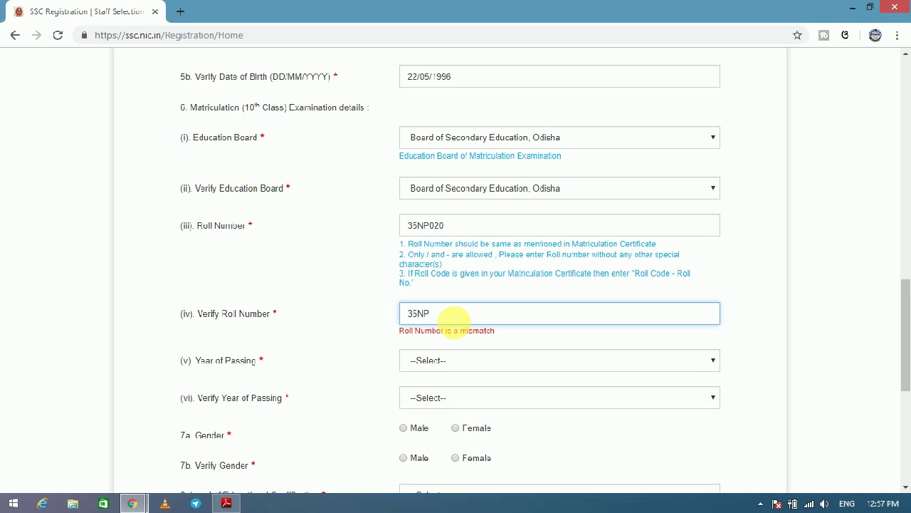
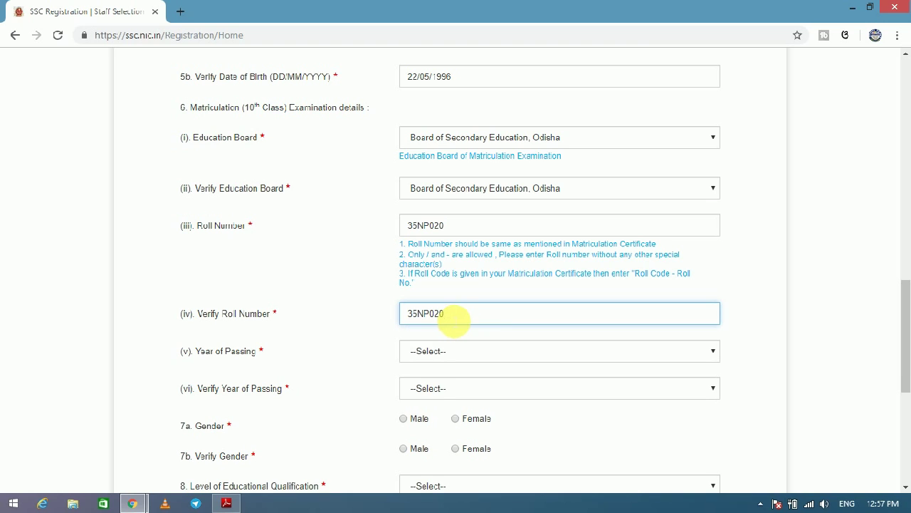
Set Year of Passing and Verify Year of Passing to 2011.
click(441, 358)
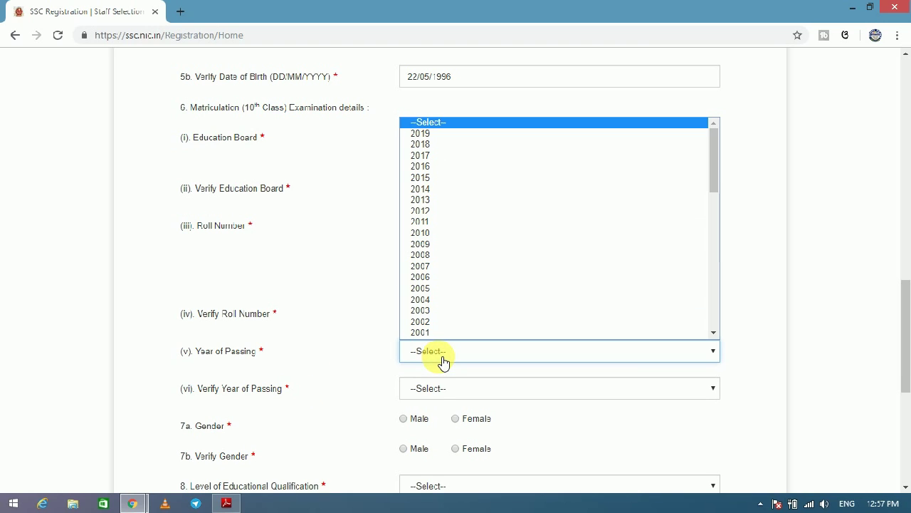
click(419, 211)
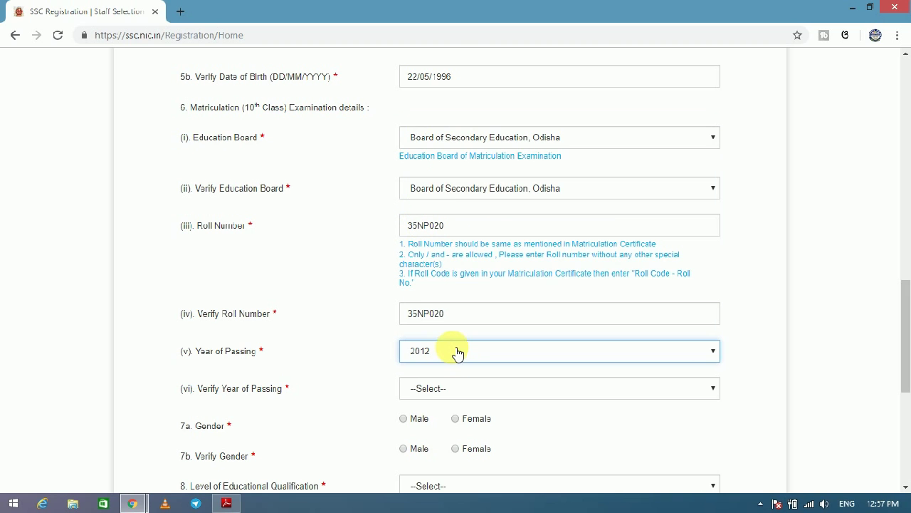
click(457, 354)
click(415, 224)
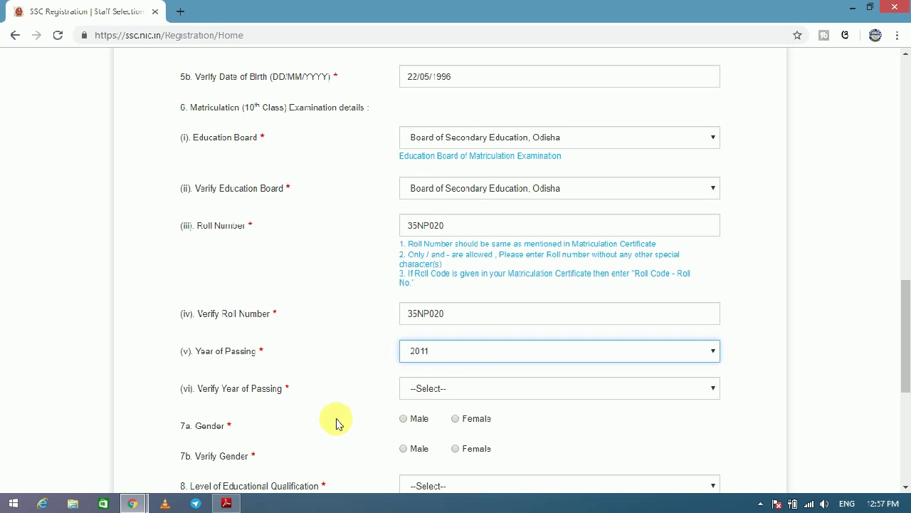
click(421, 389)
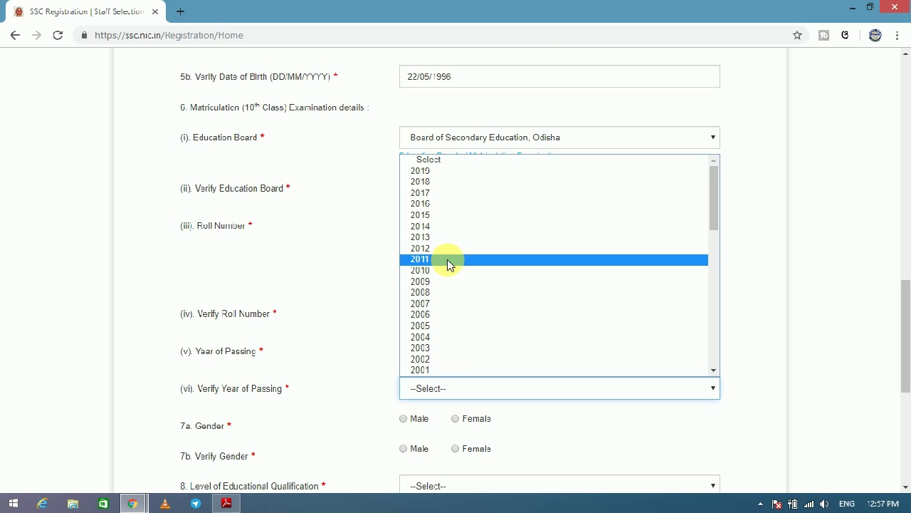
click(430, 261)
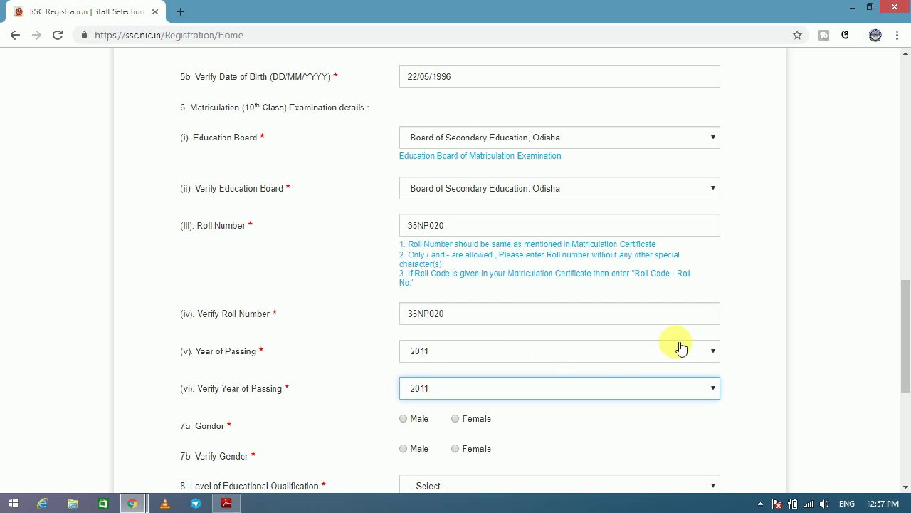
Select Male in both gender fields.
drag(905, 301, 902, 328)
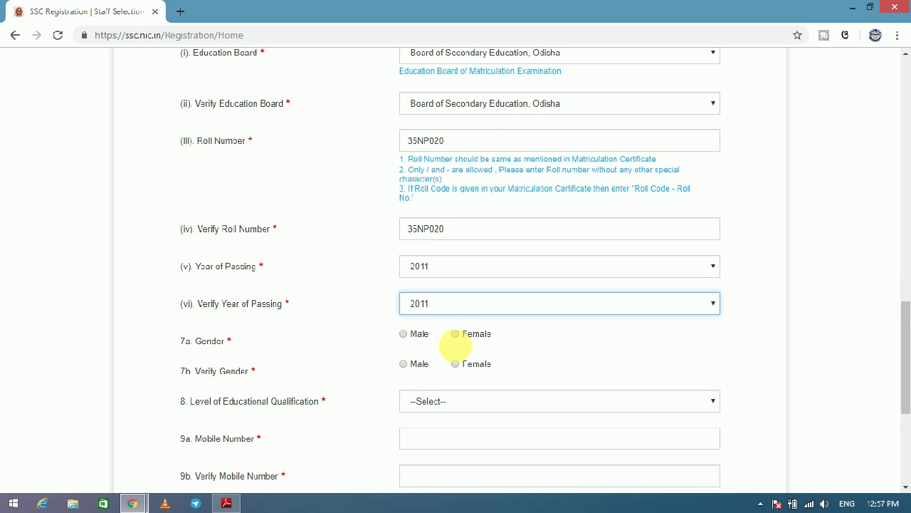
click(405, 335)
click(404, 364)
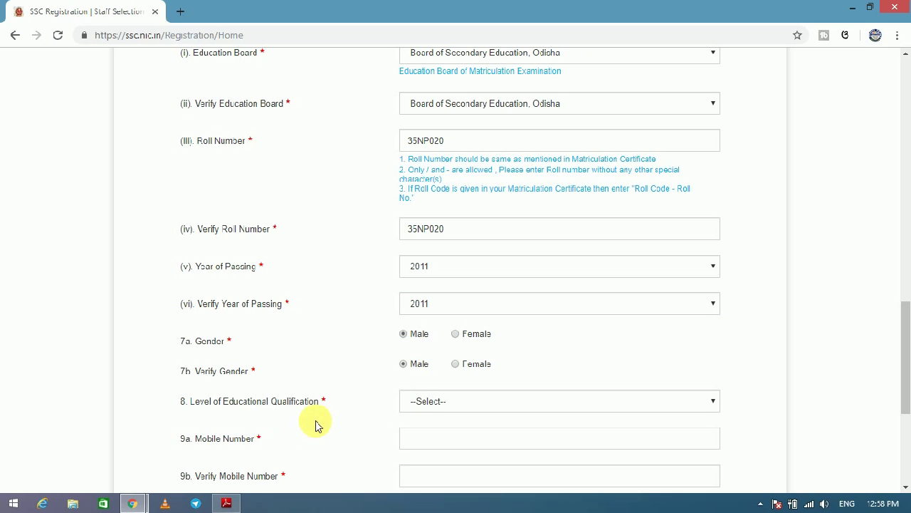
Set the Level of Educational Qualification to Graduation.
click(427, 403)
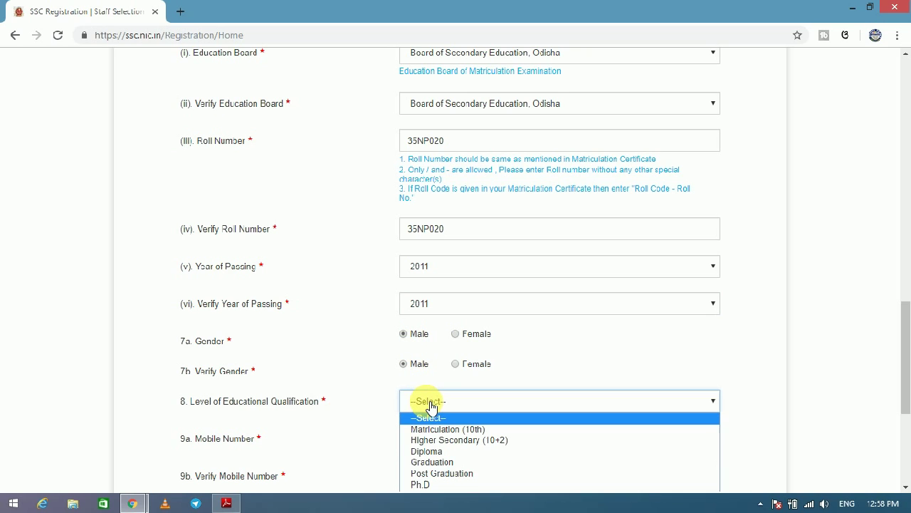
click(420, 474)
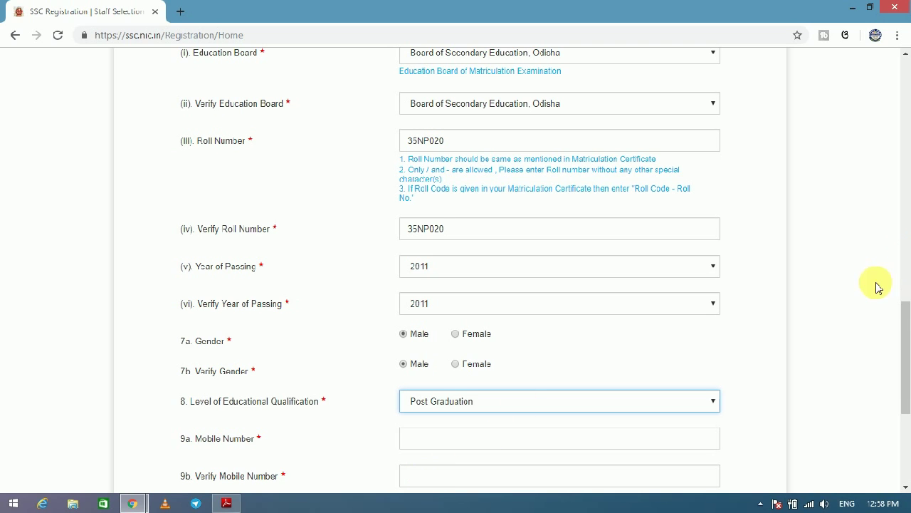
scroll(905, 352, down, 2)
click(500, 295)
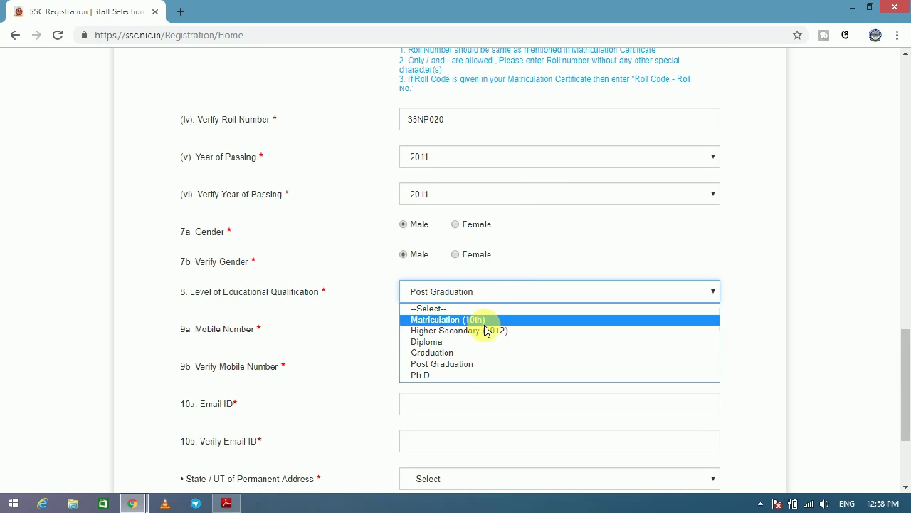
click(436, 353)
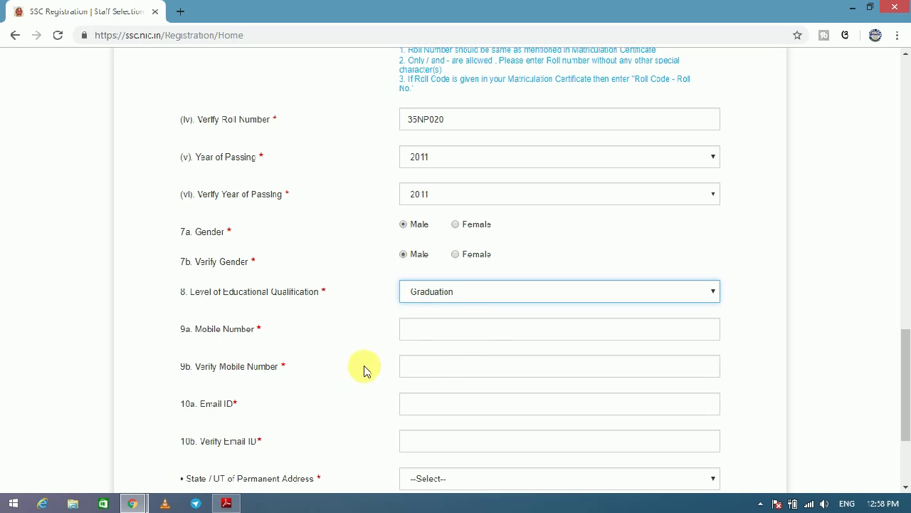
Enter the mobile number and its matching verification entry.
click(481, 331)
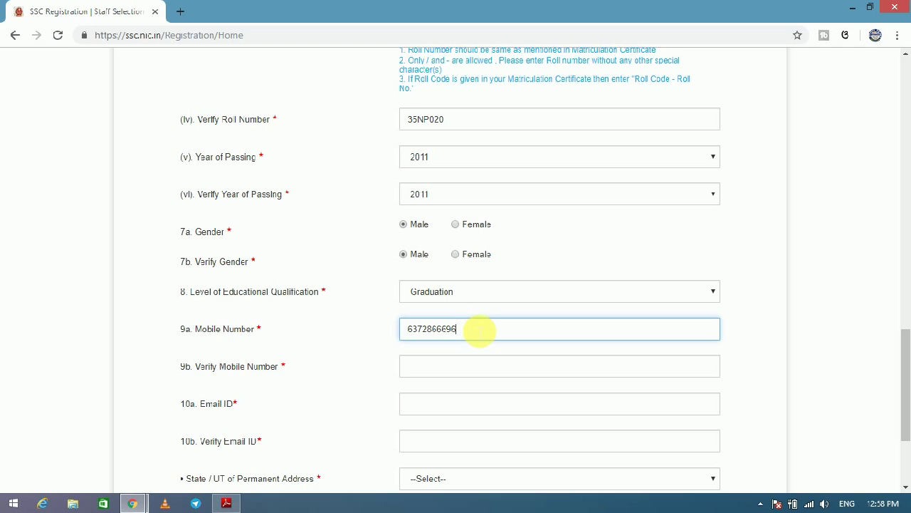
click(435, 367)
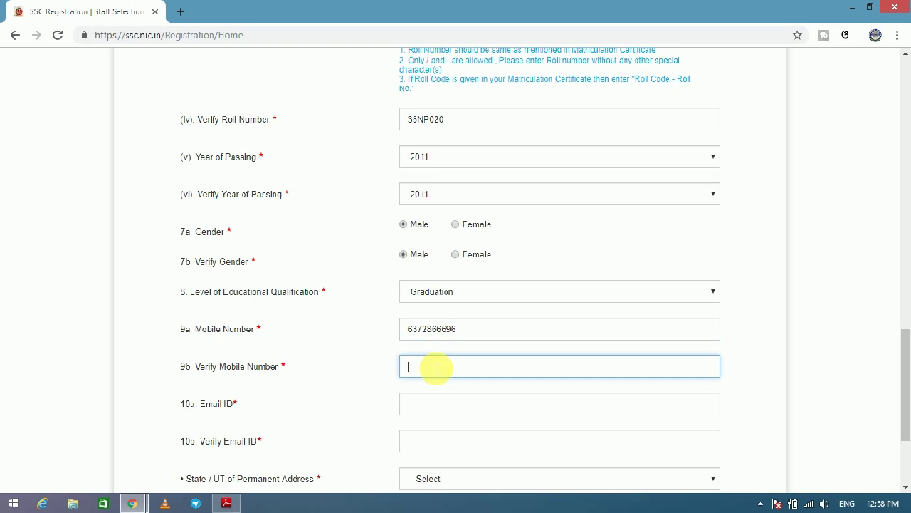
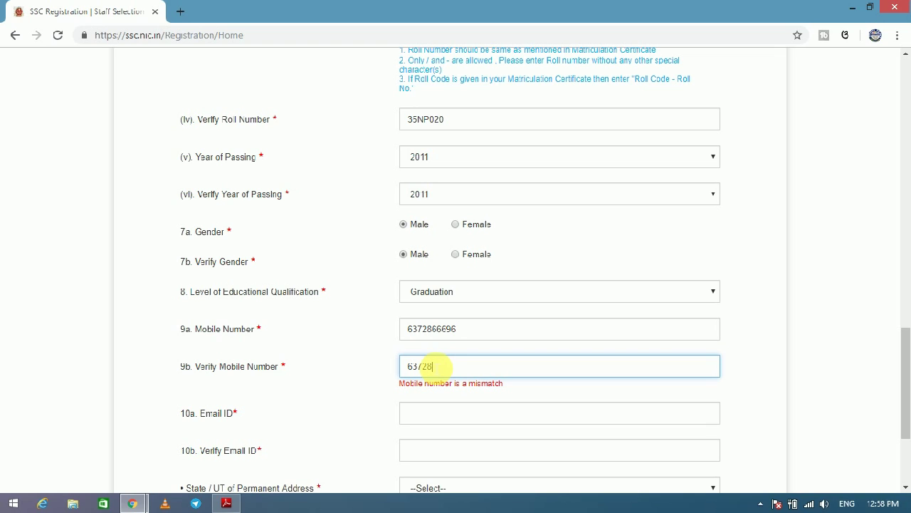
Enter the e-mail address and retype it correctly in Verify Email ID.
click(422, 403)
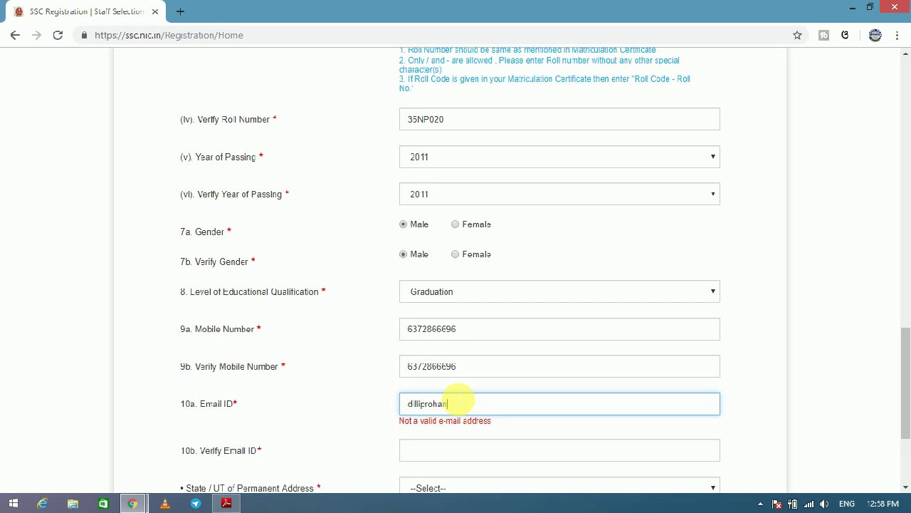
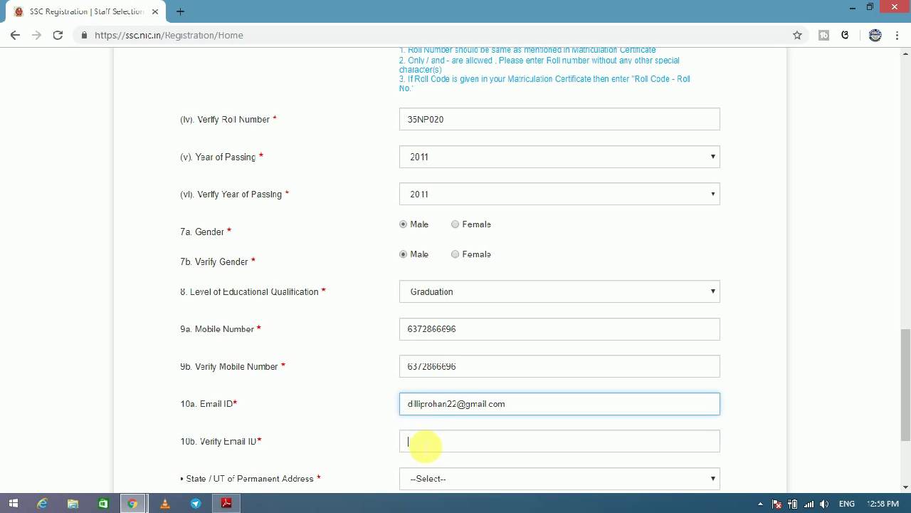
click(423, 442)
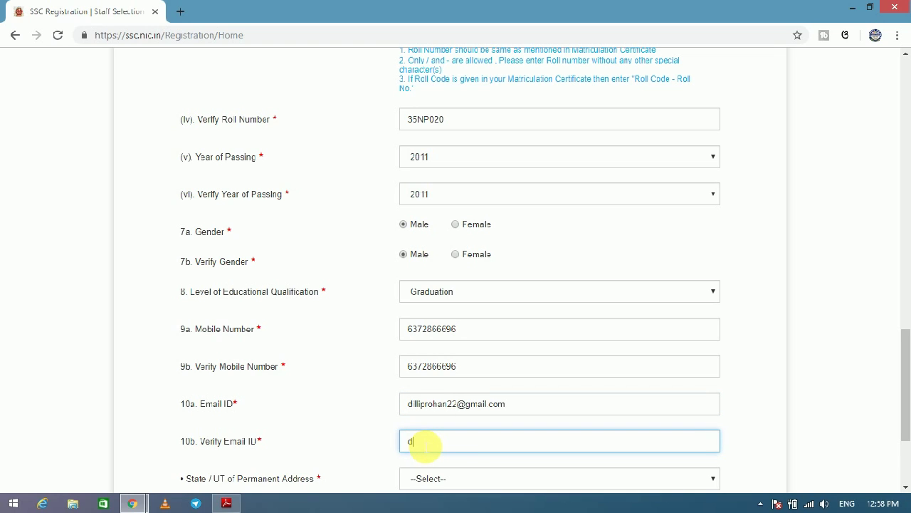
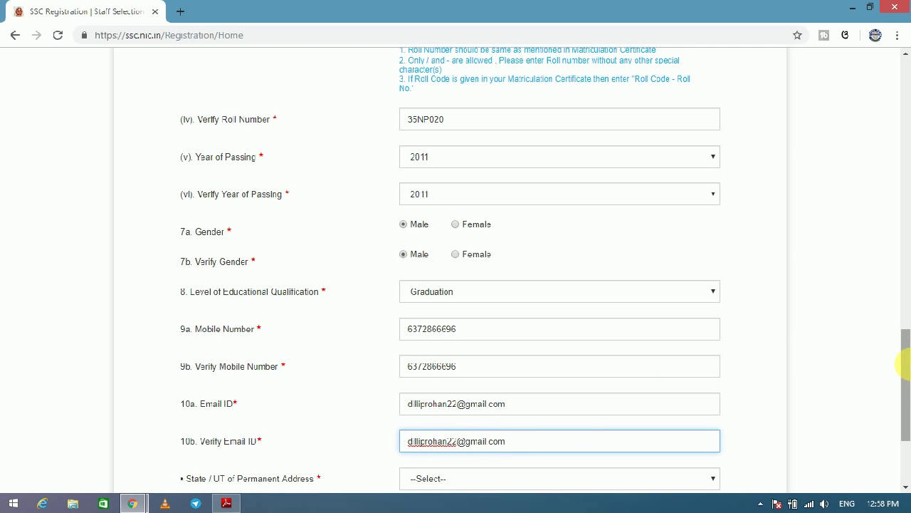
scroll(903, 364, down, 3)
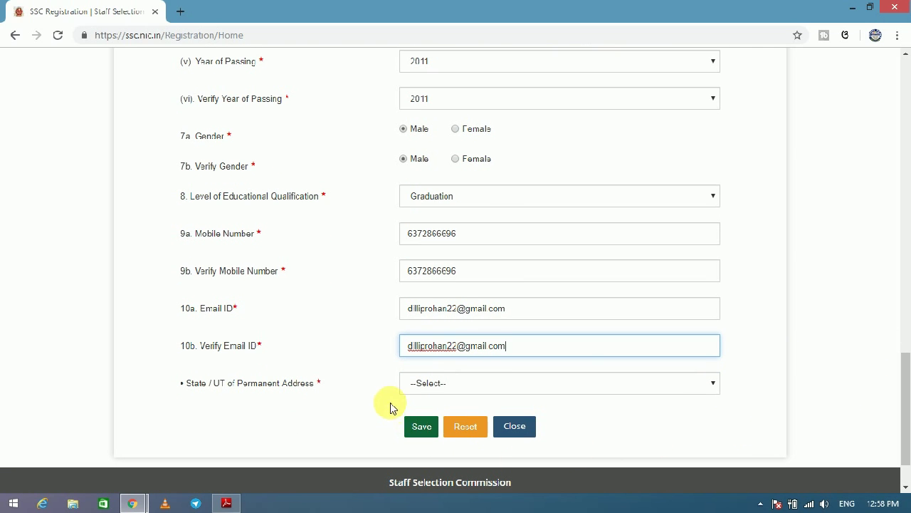
Choose Odisha as the permanent address state, save, and confirm the mobile number and e-mail.
click(439, 387)
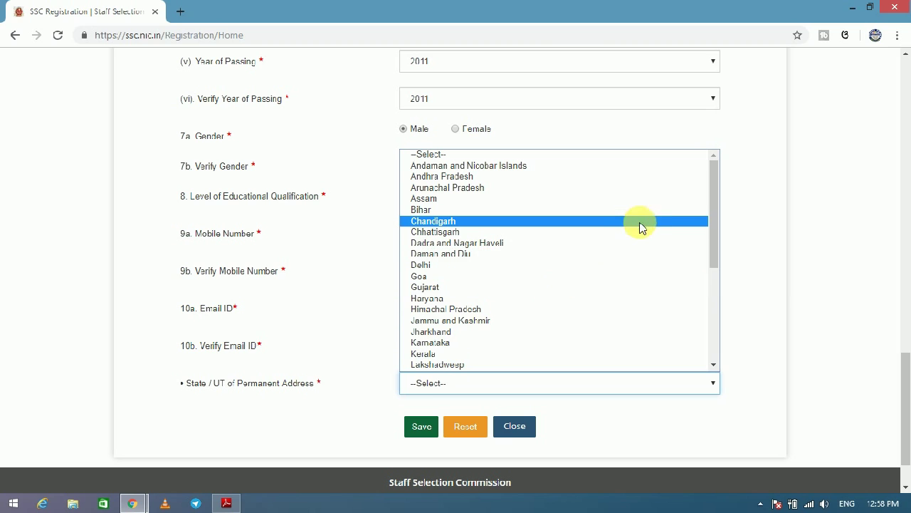
drag(714, 226, 717, 339)
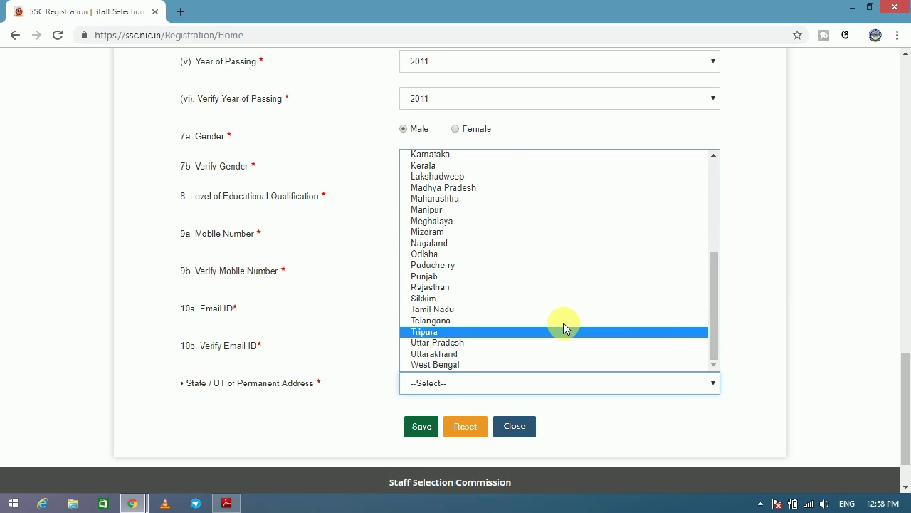
click(445, 253)
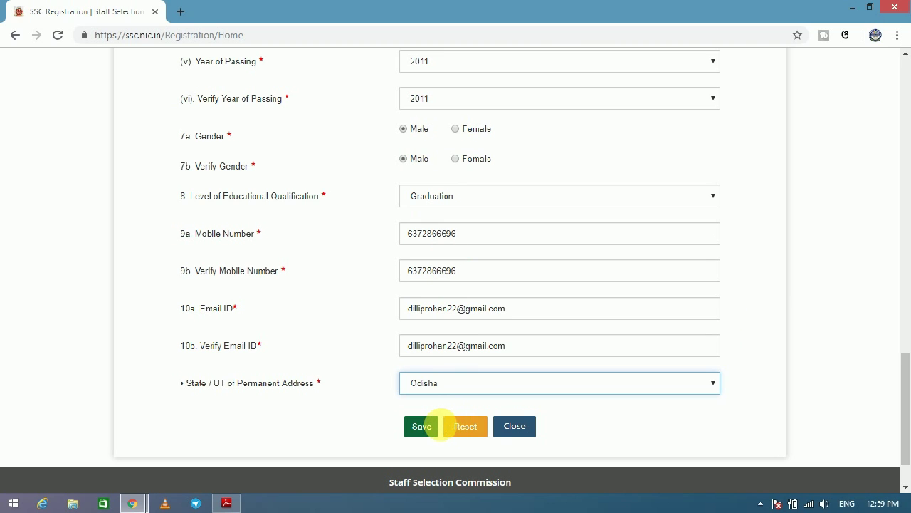
click(428, 428)
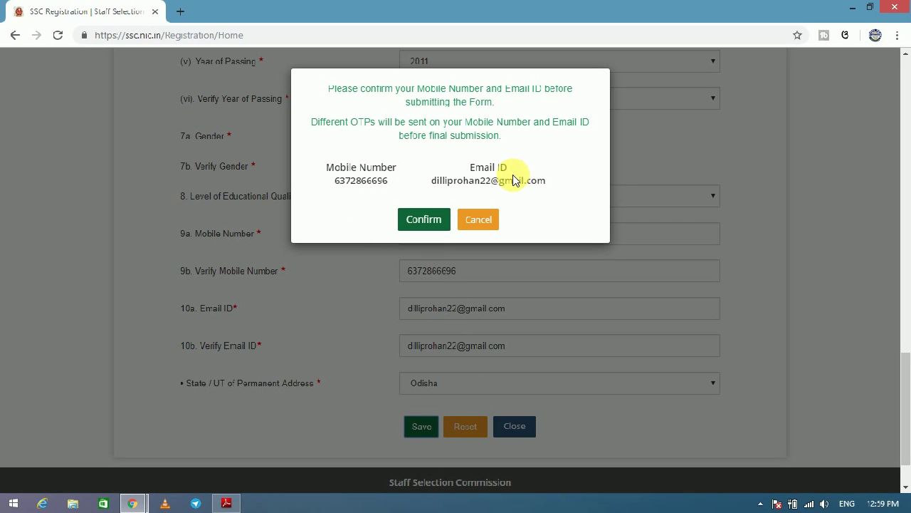
click(439, 227)
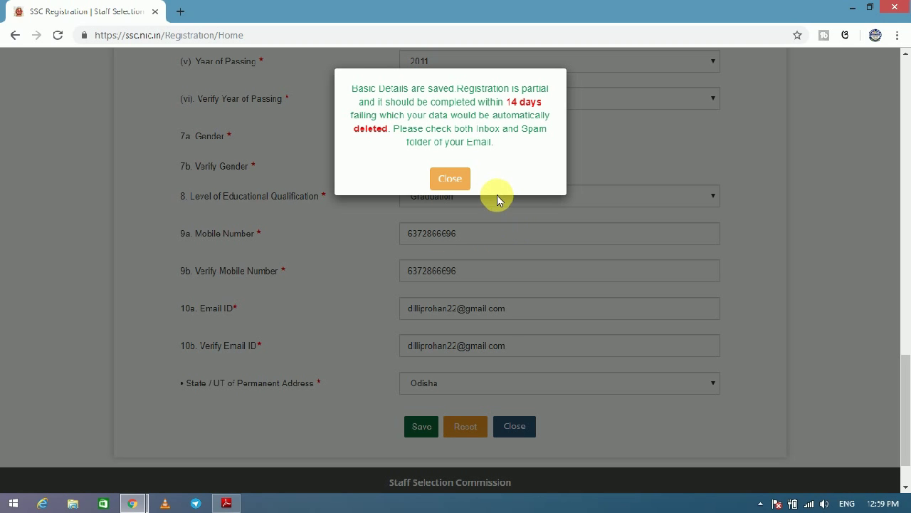
Close the 'Basic Details are saved' notice to reach the registration number page.
click(456, 181)
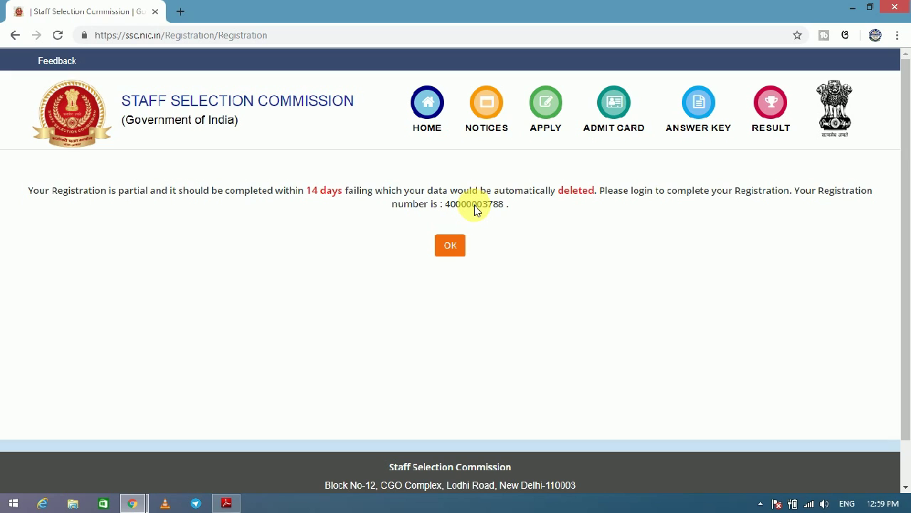
Acknowledge the registration number message, clear the prefilled username, and open a new tab.
click(453, 253)
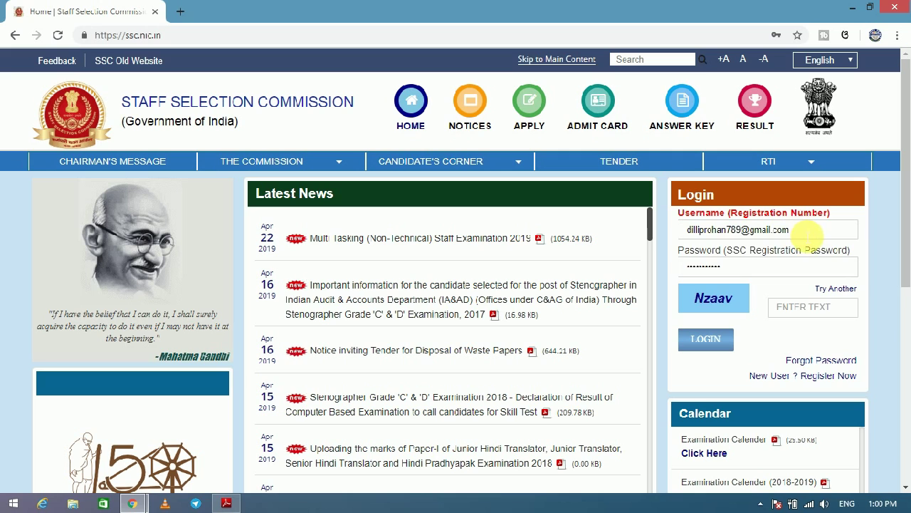
triple_click(802, 230)
key(BackSpace)
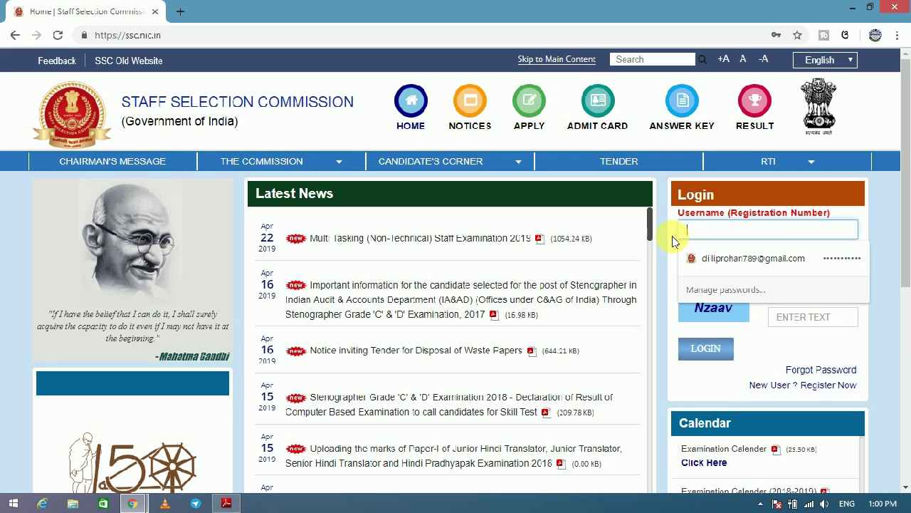
click(181, 11)
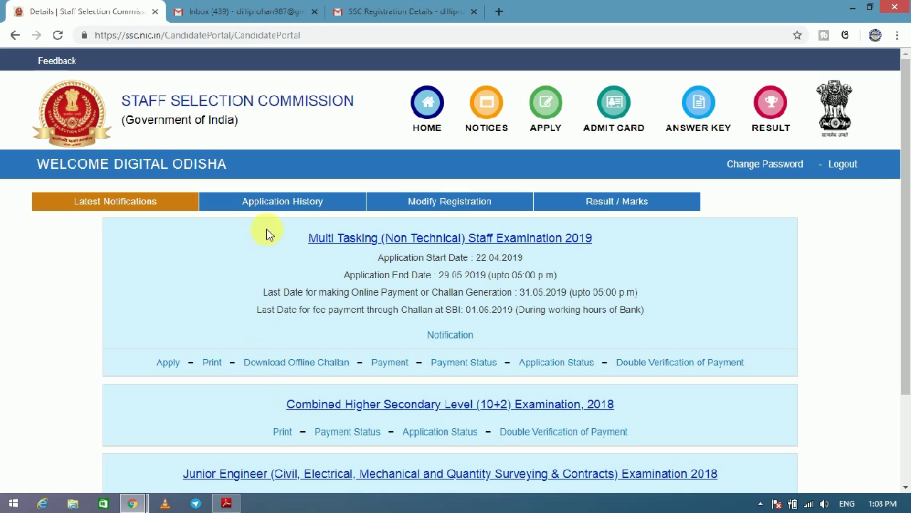
Bring the Instamojo store window forward and view the BEST ENGLISH GRAMMAR BOOK, then GENERAL STUDIES pages.
mouse_move(132, 504)
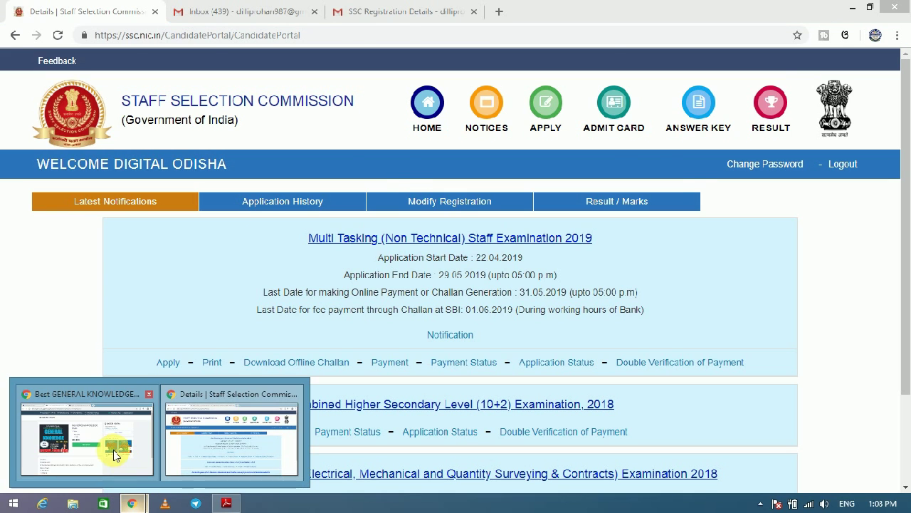
click(116, 448)
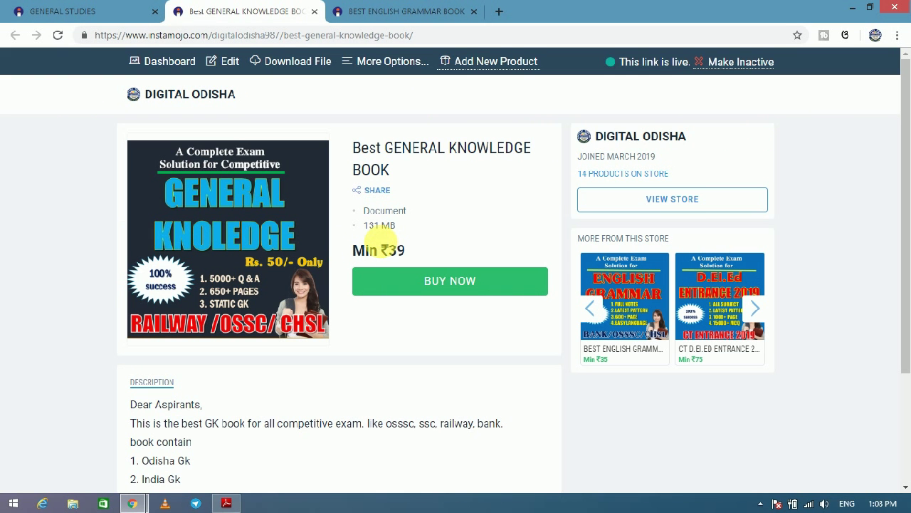
click(382, 7)
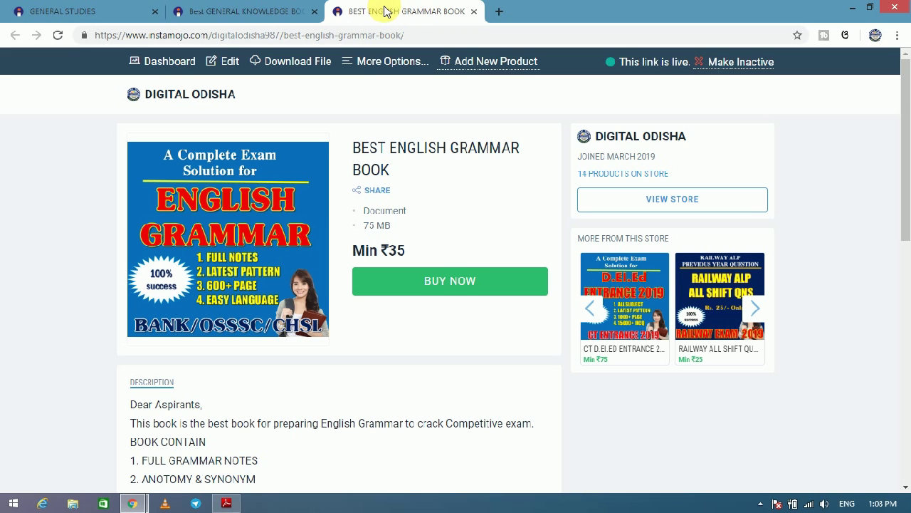
click(100, 6)
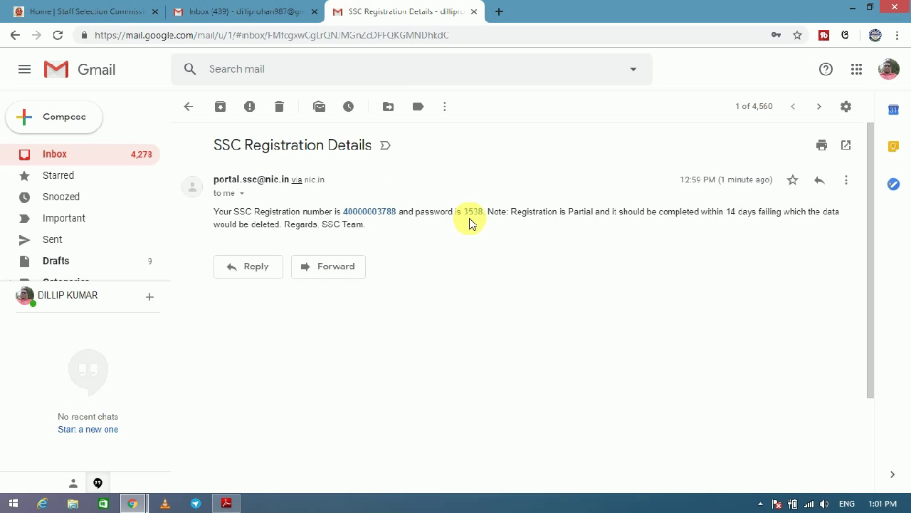
On the SSC login page, enter the registration number as username and the emailed password.
click(100, 12)
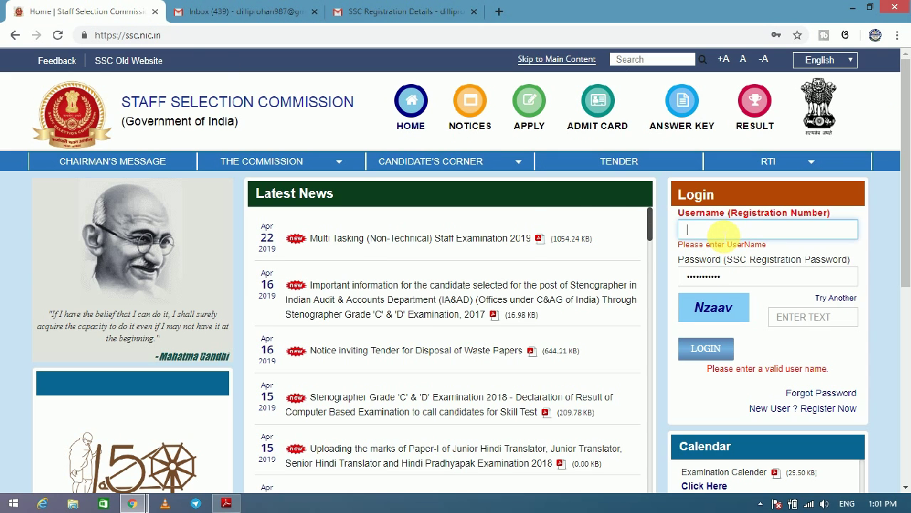
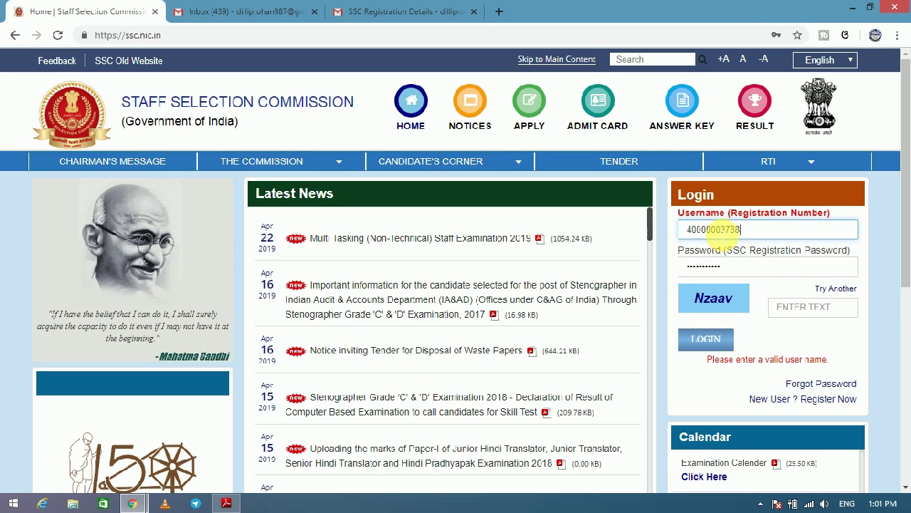
click(760, 268)
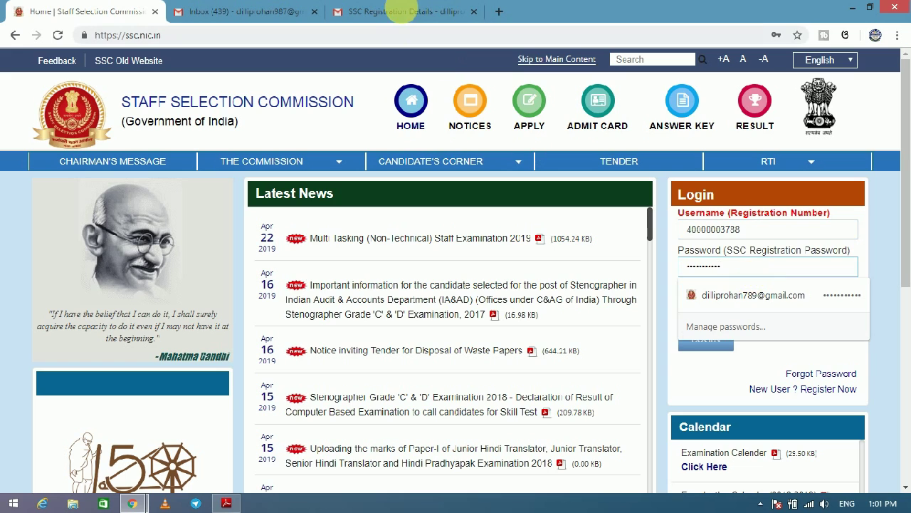
click(398, 8)
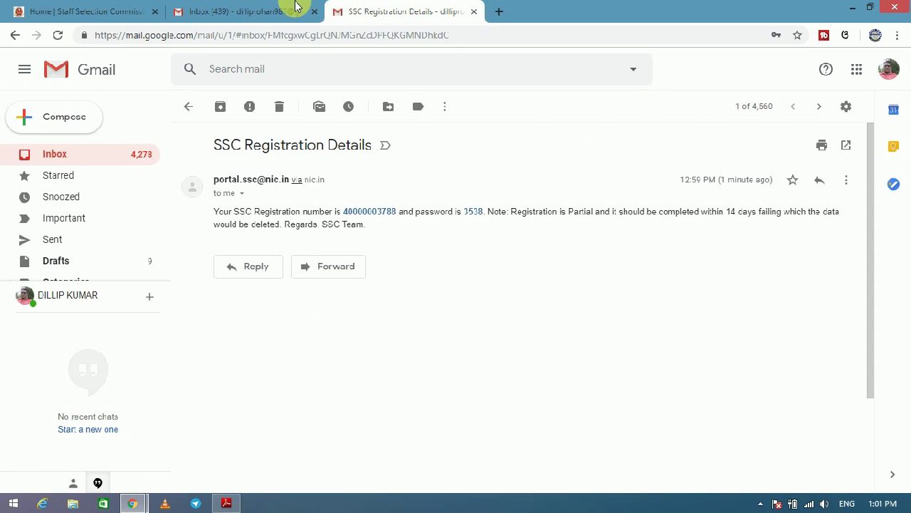
click(95, 9)
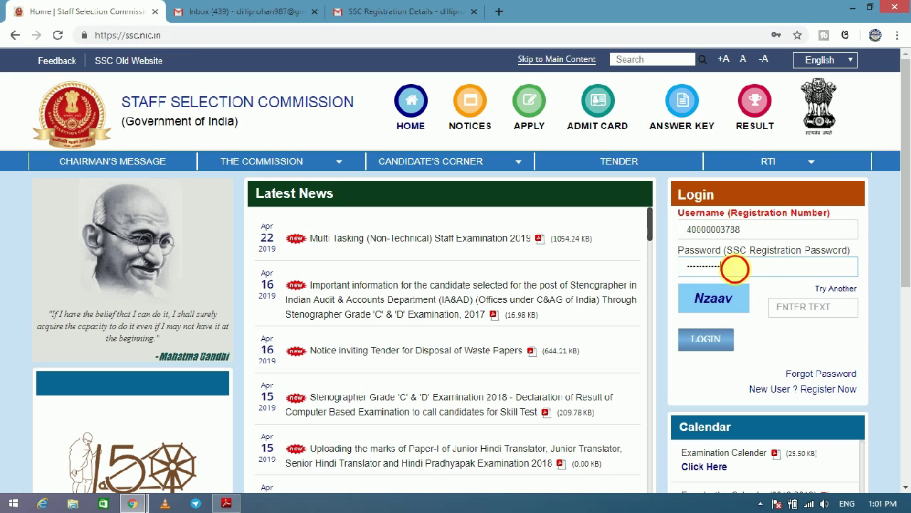
double_click(733, 265)
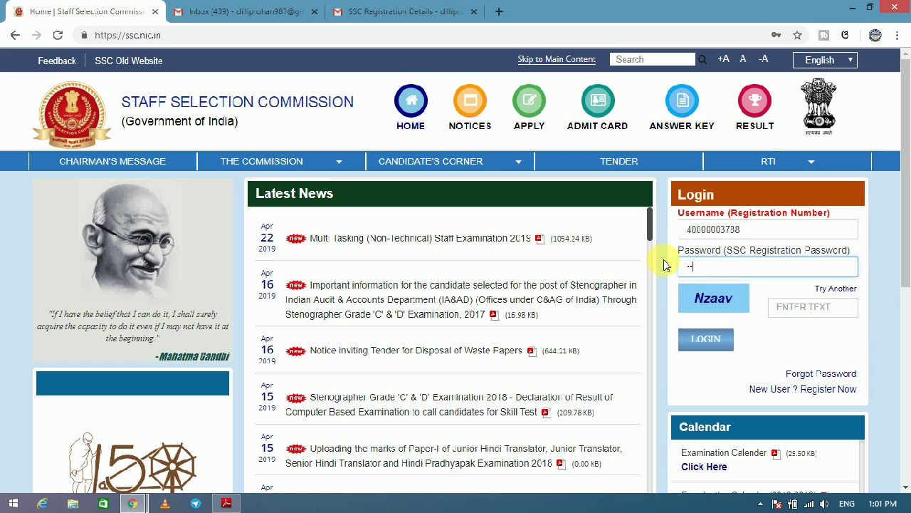
Fill in the captcha text and log in to the candidate account.
click(810, 315)
text(MN)
key(BackSpace)
key(BackSpace)
text(N)
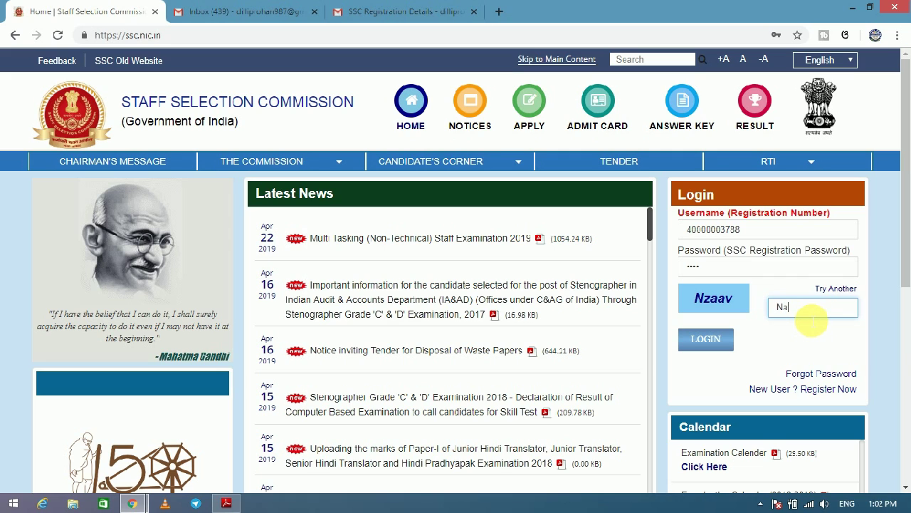
text(zaav)
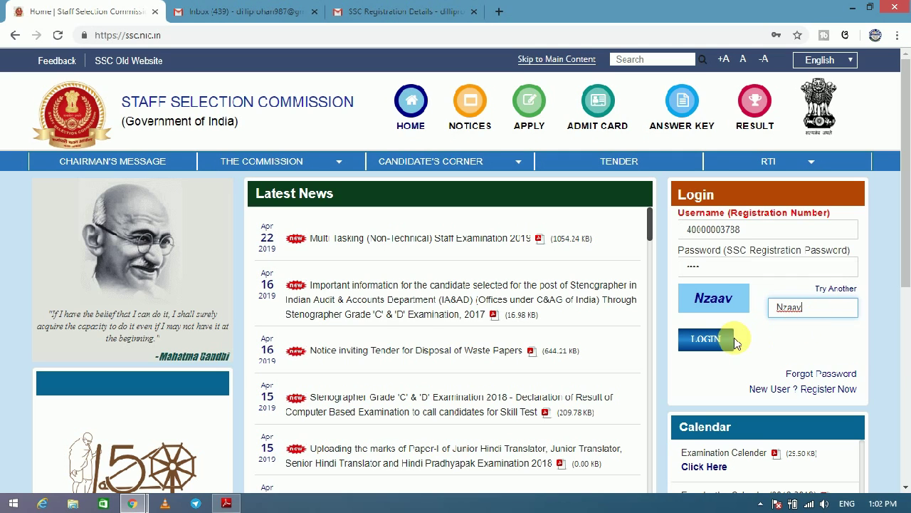
click(725, 342)
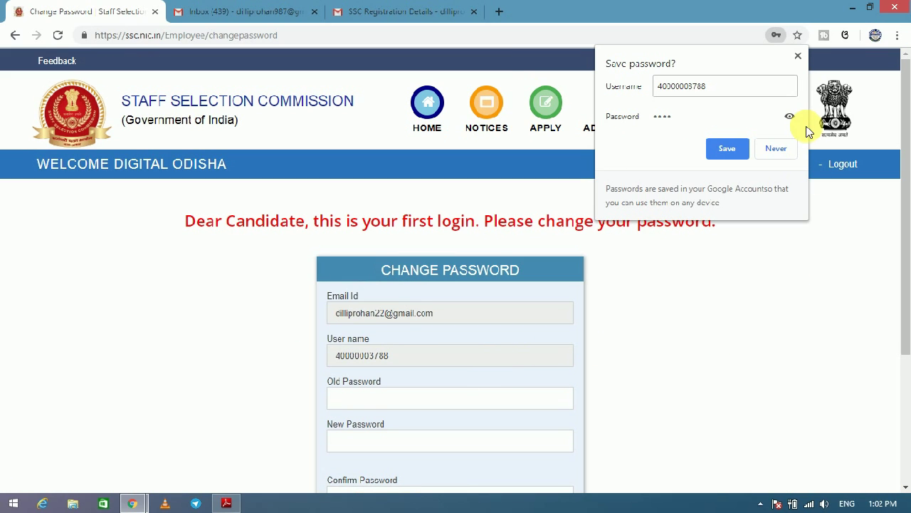
Enter the old password, type a new password and its confirmation, and submit the change.
click(798, 56)
drag(905, 133, 905, 199)
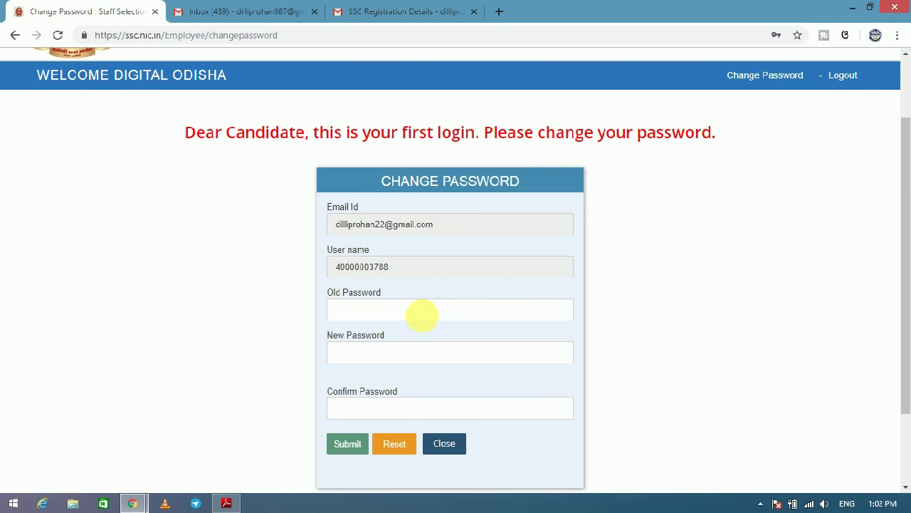
click(420, 313)
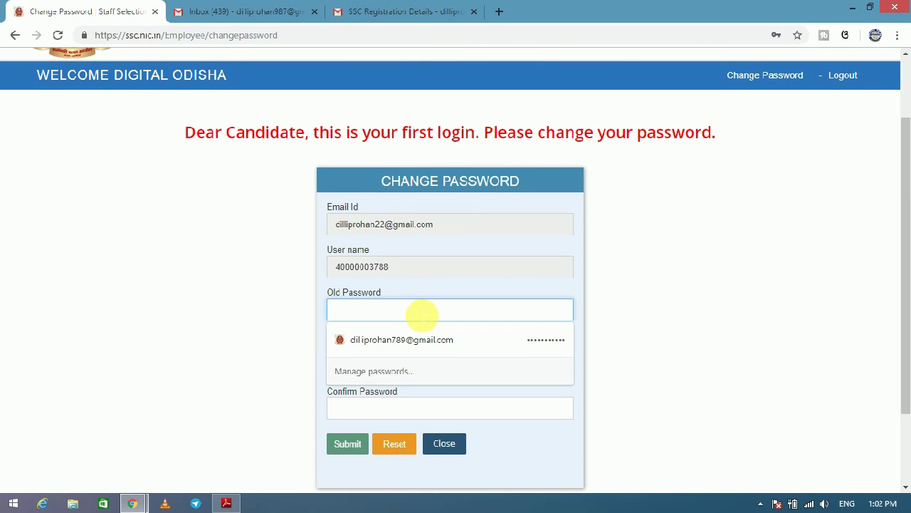
text(1)
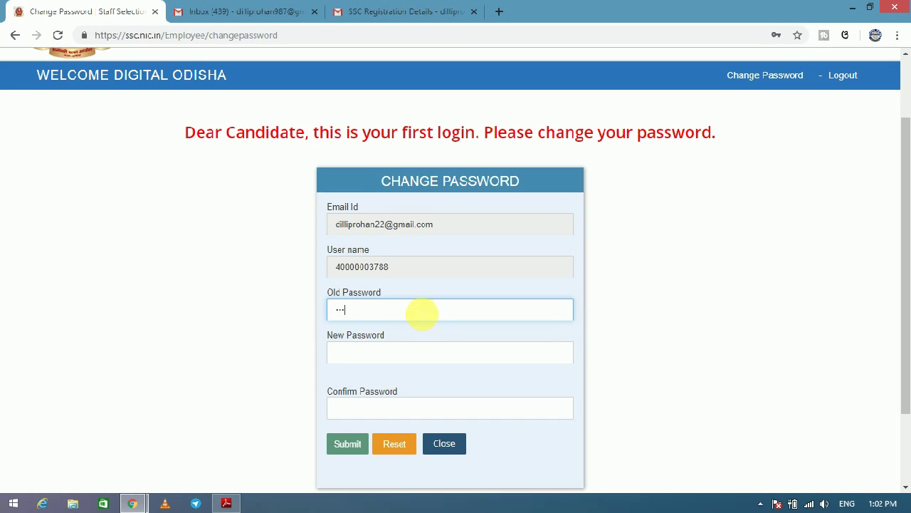
click(393, 351)
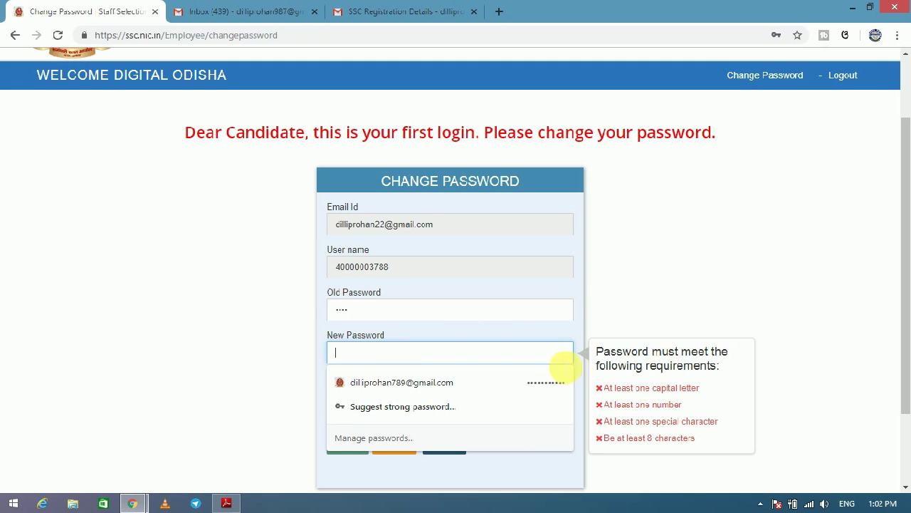
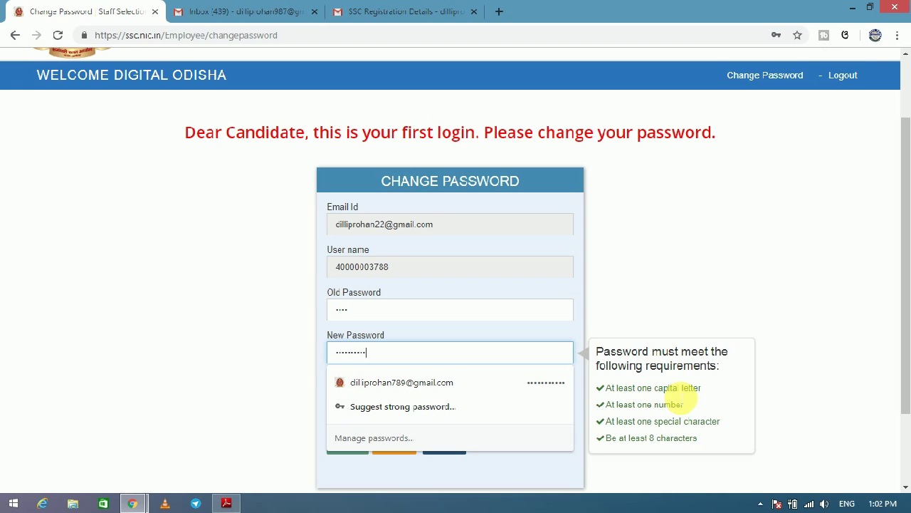
click(700, 271)
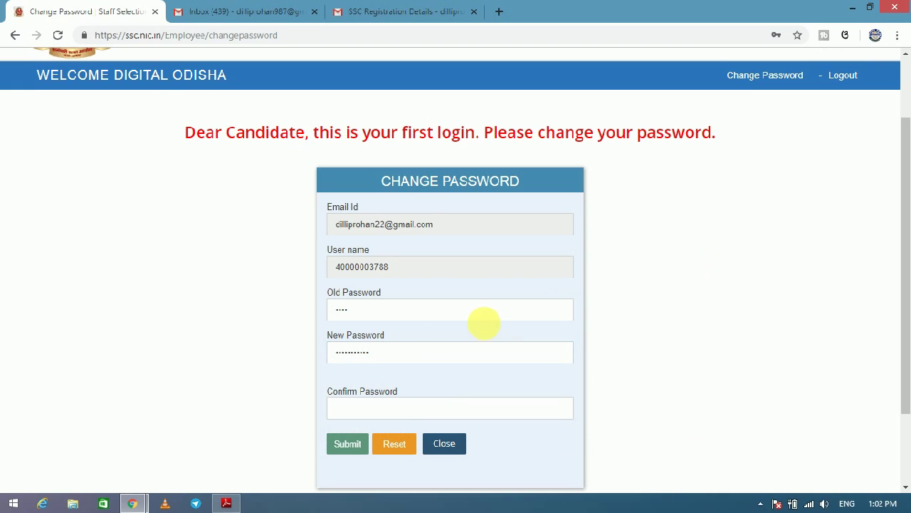
click(399, 404)
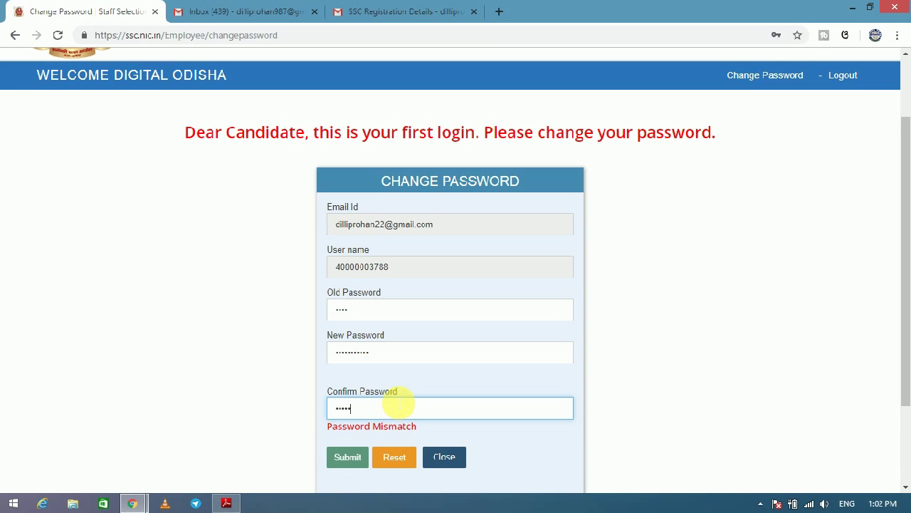
click(353, 444)
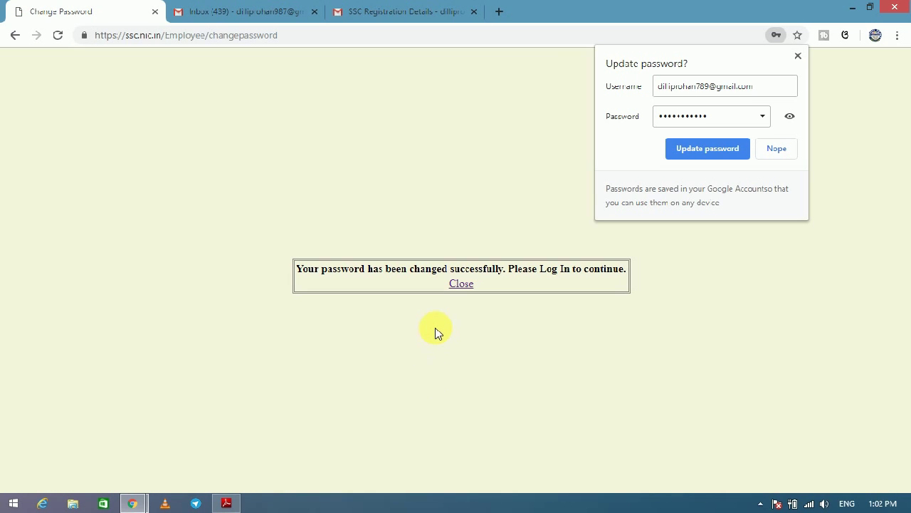
Log in again using the registration number instead of the email, the new password and the captcha.
click(462, 289)
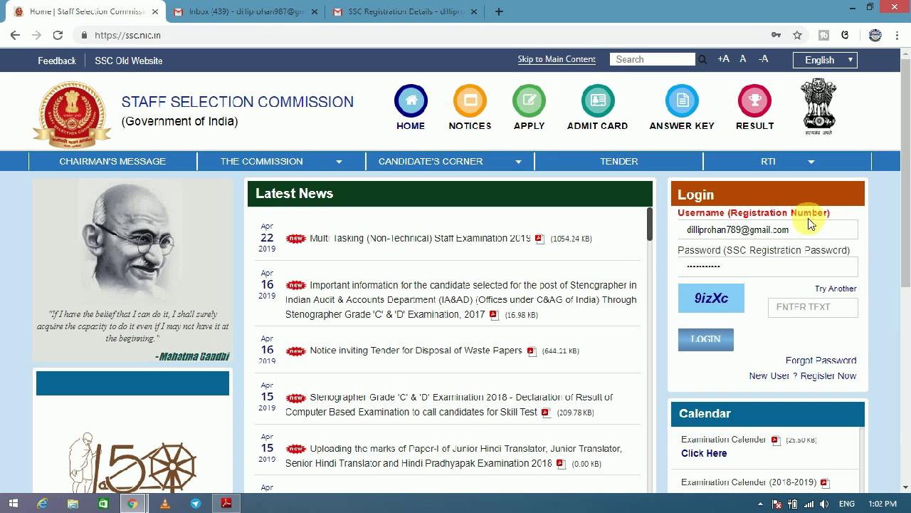
drag(801, 233, 677, 241)
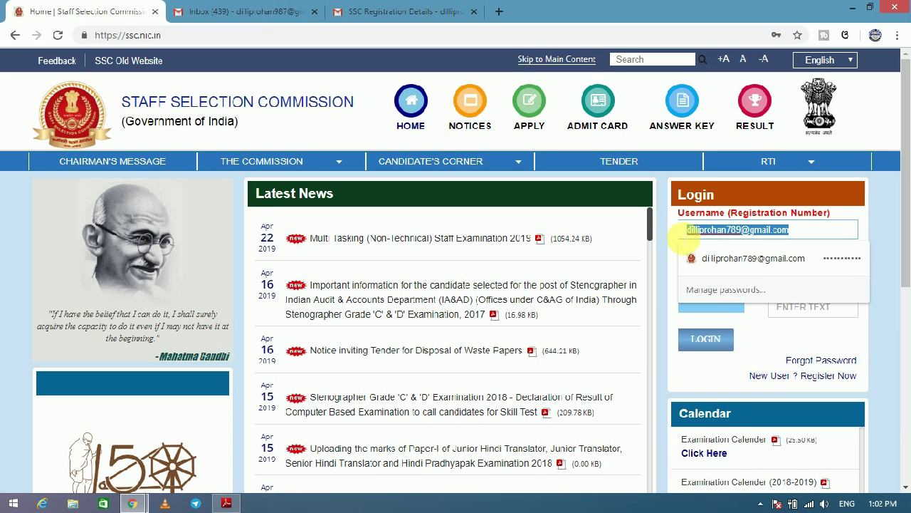
key(BackSpace)
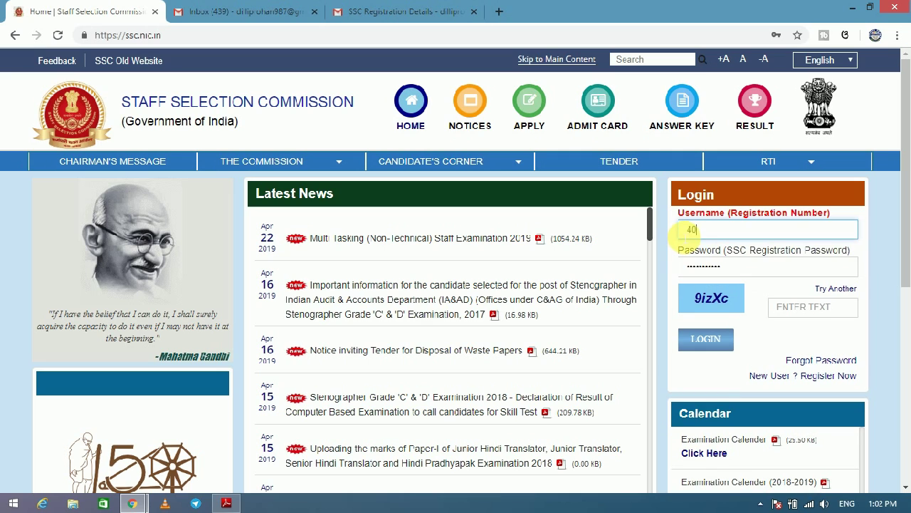
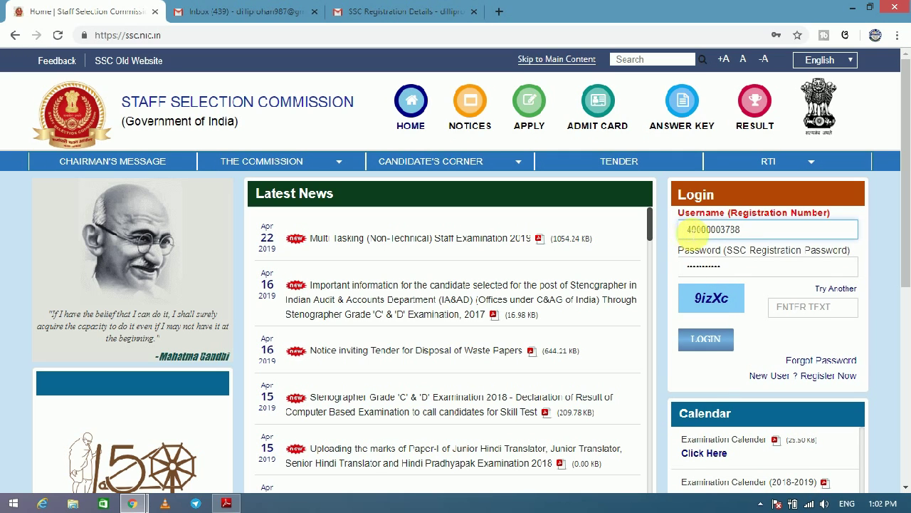
drag(721, 268, 694, 269)
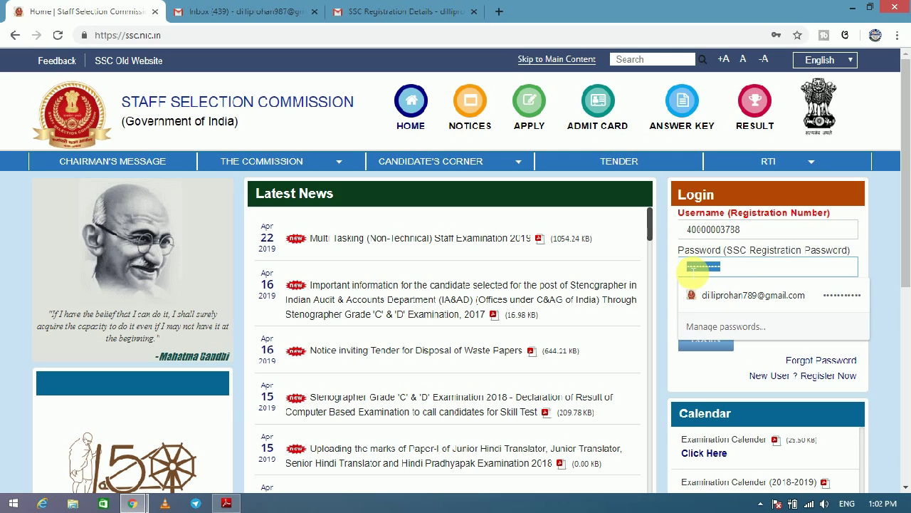
text(a)
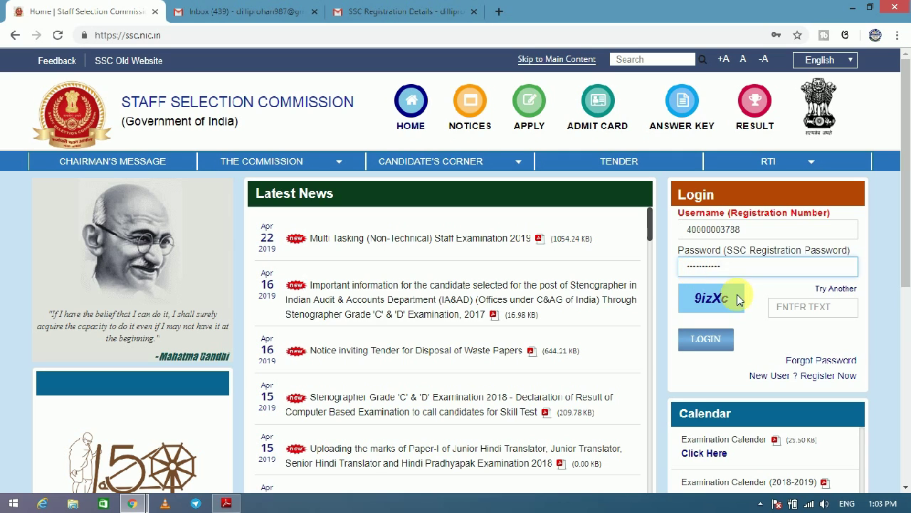
click(801, 312)
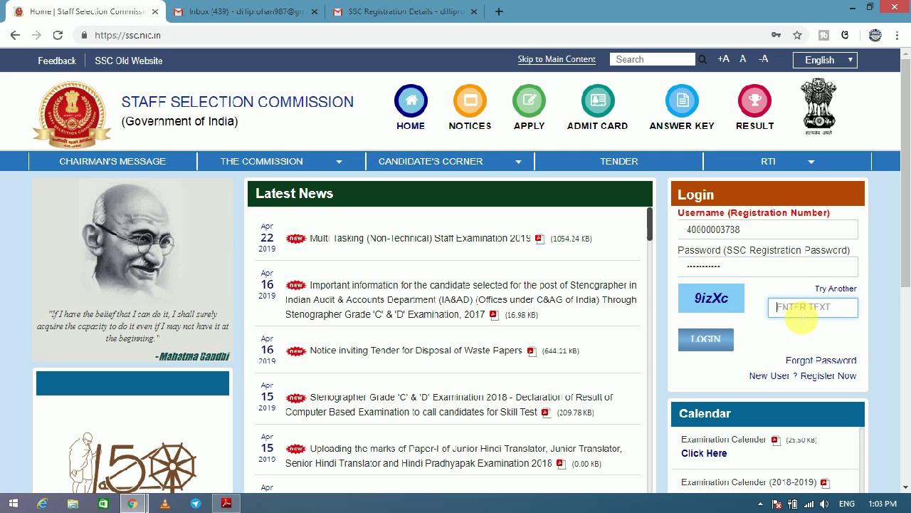
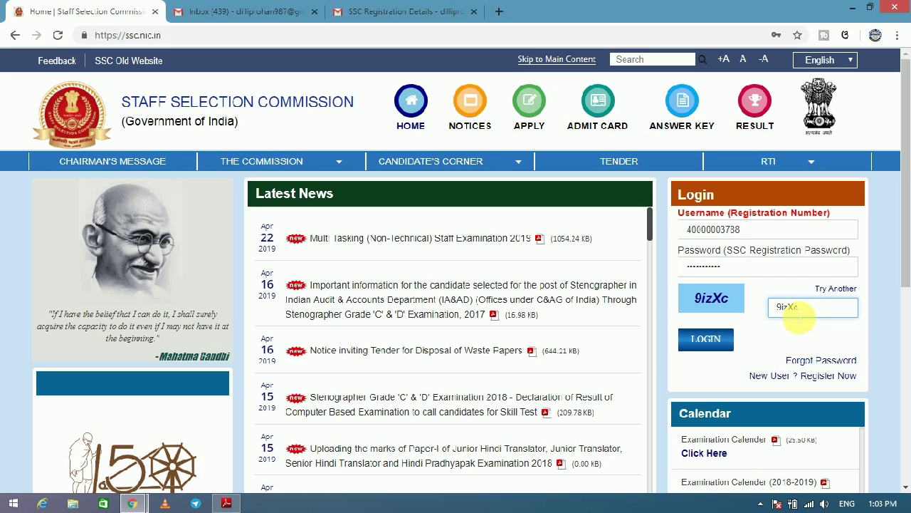
click(708, 340)
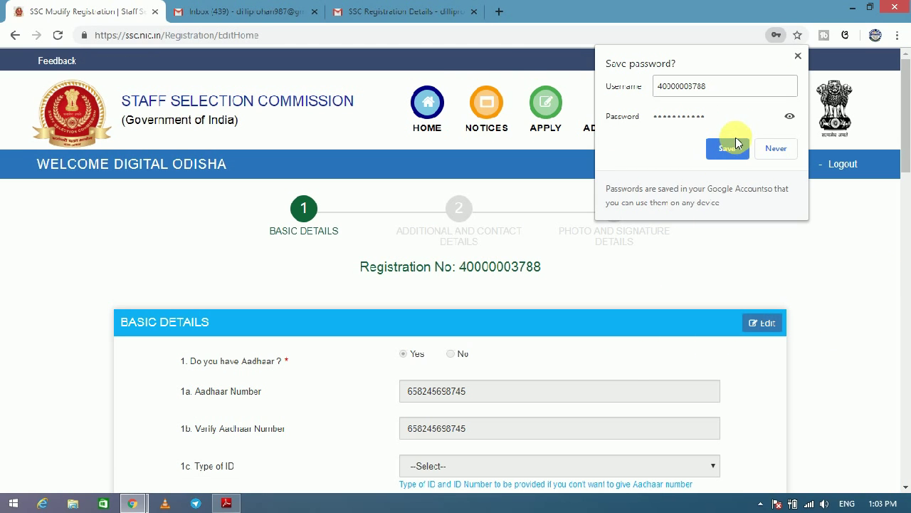
Let Chrome save the login password, then go from Basic Details to the next form section.
click(727, 148)
drag(903, 101, 903, 427)
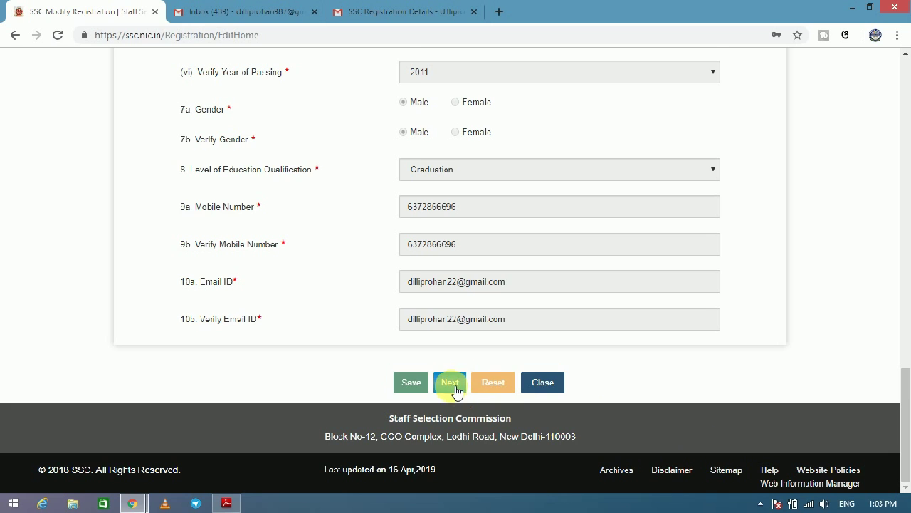
click(450, 383)
drag(903, 338, 902, 125)
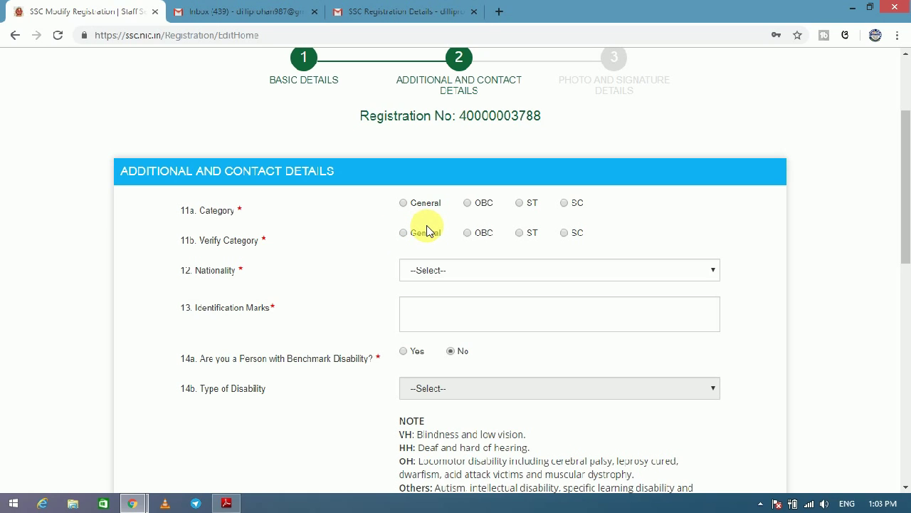
Select ST for Category and Verify Category, and Citizen of India as nationality.
click(519, 203)
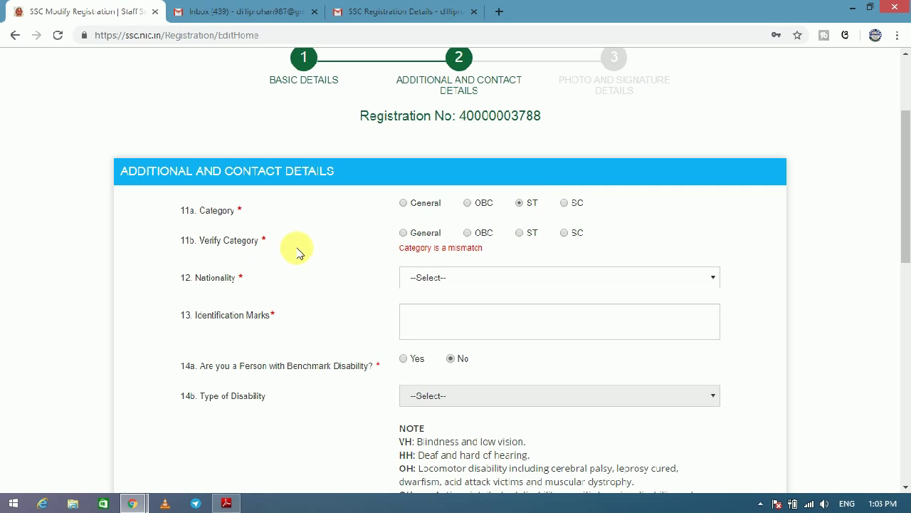
click(527, 241)
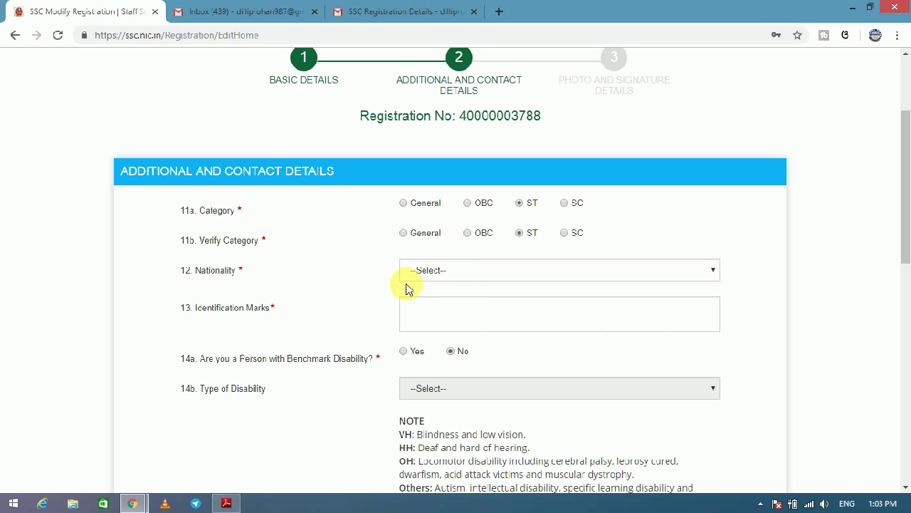
click(470, 270)
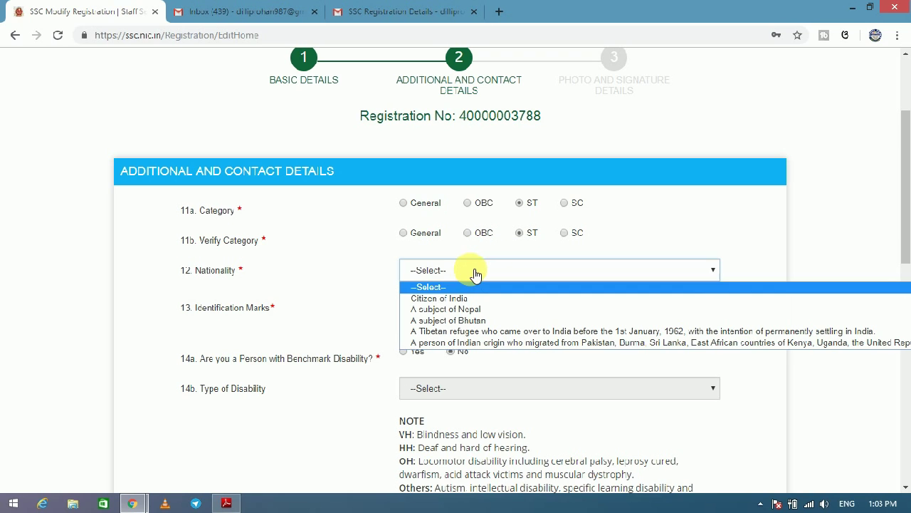
click(442, 298)
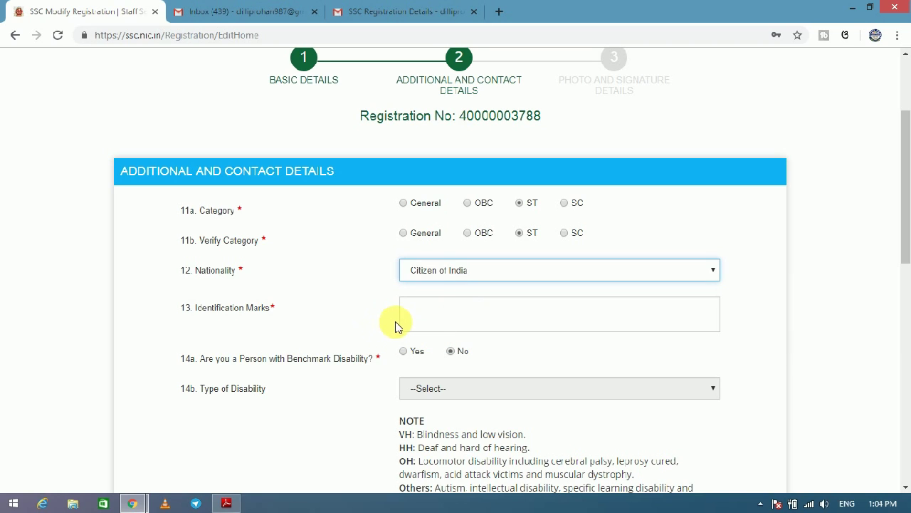
Enter FACE BLACK as the identification marks.
click(434, 321)
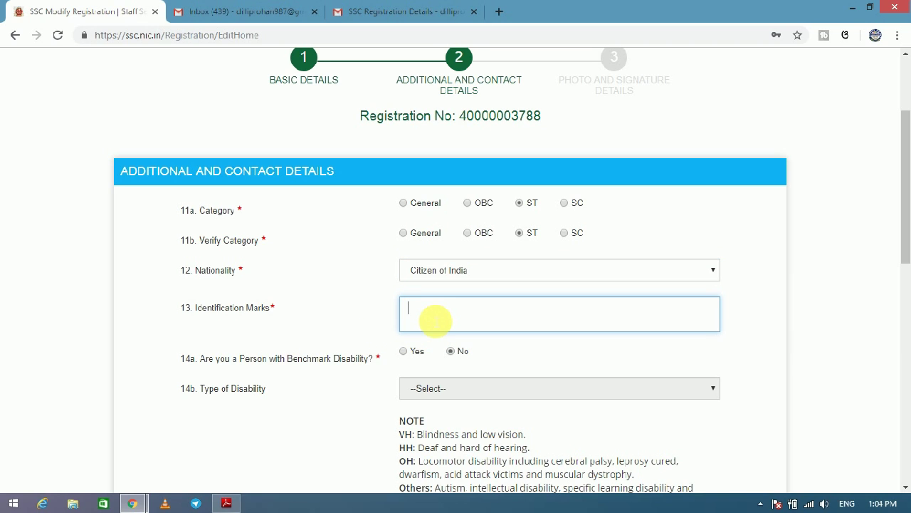
text(Fac)
key(BackSpace)
key(BackSpace)
text(FACE BLACK)
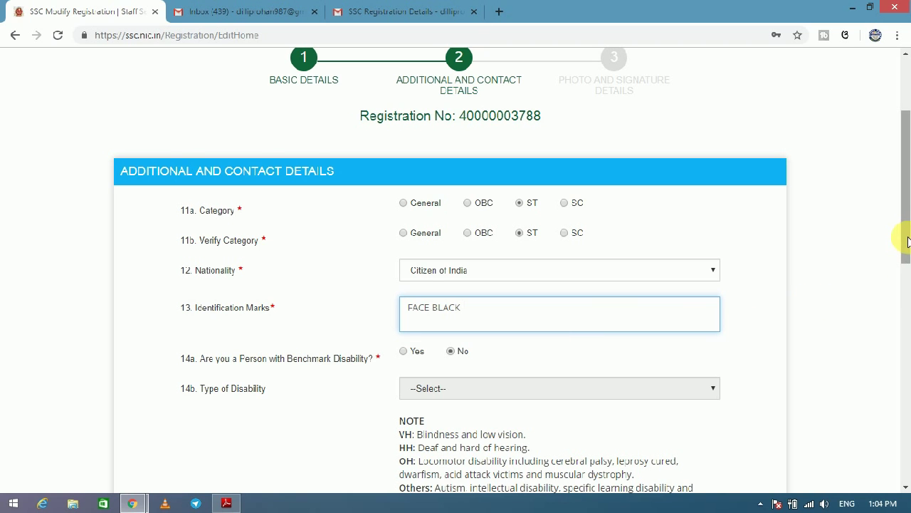
scroll(899, 269, down, 1)
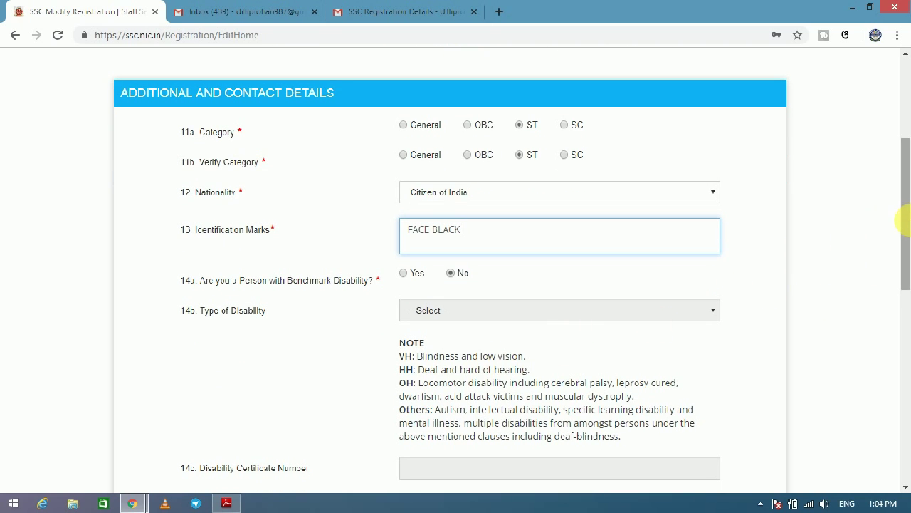
scroll(900, 207, down, 1)
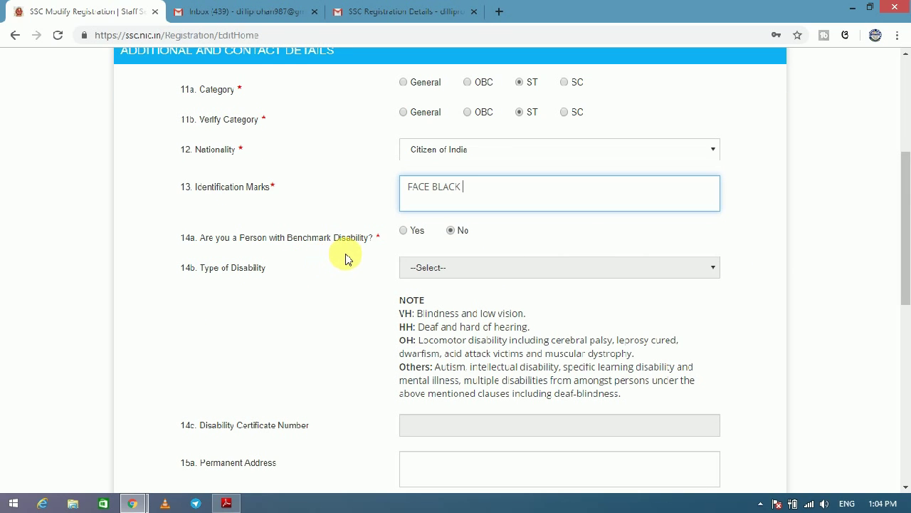
Fill in the saved permanent address and PIN, and choose Odisha as the state.
drag(905, 220, 889, 283)
click(447, 302)
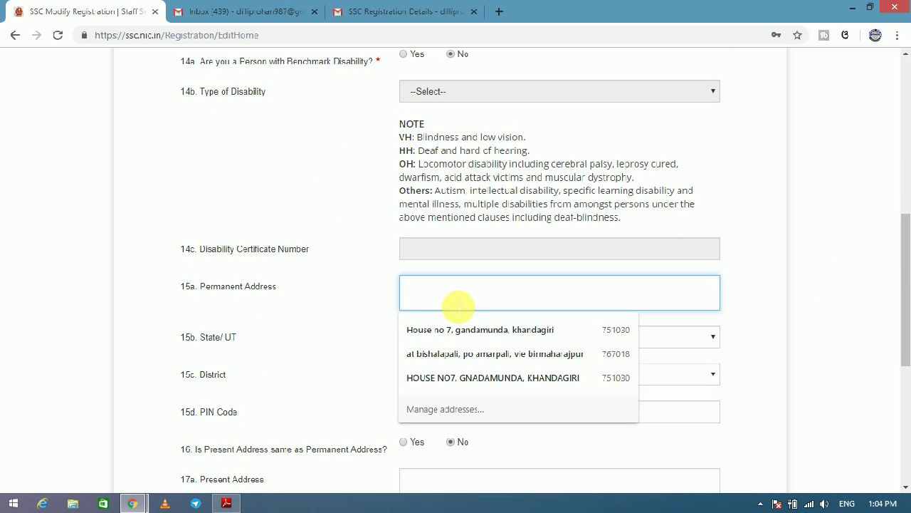
click(447, 337)
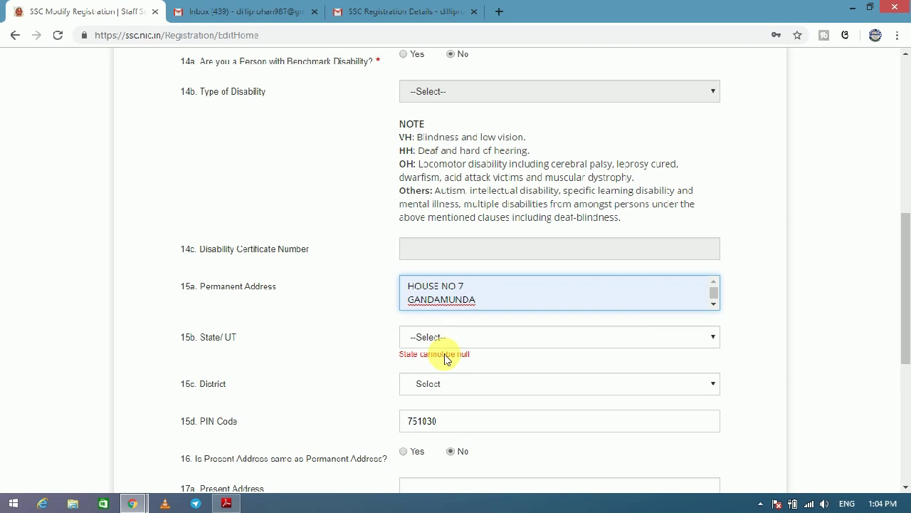
click(435, 341)
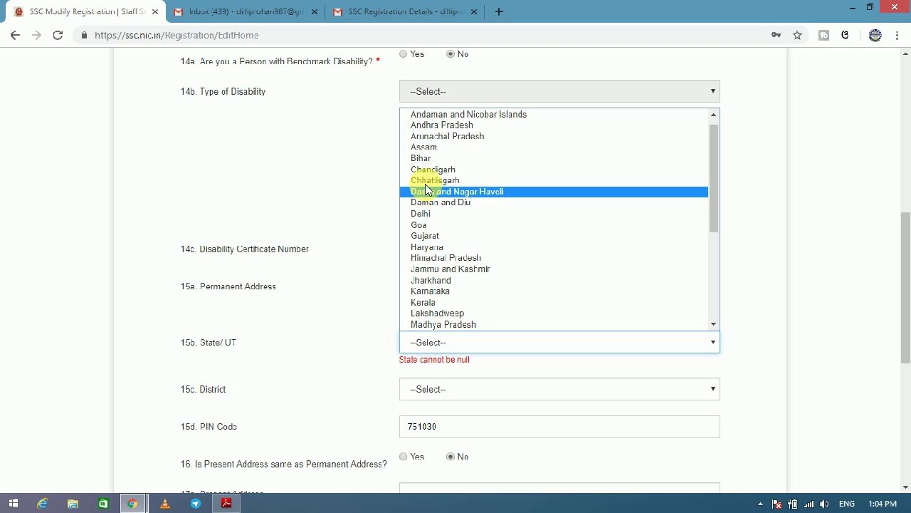
drag(711, 179, 727, 278)
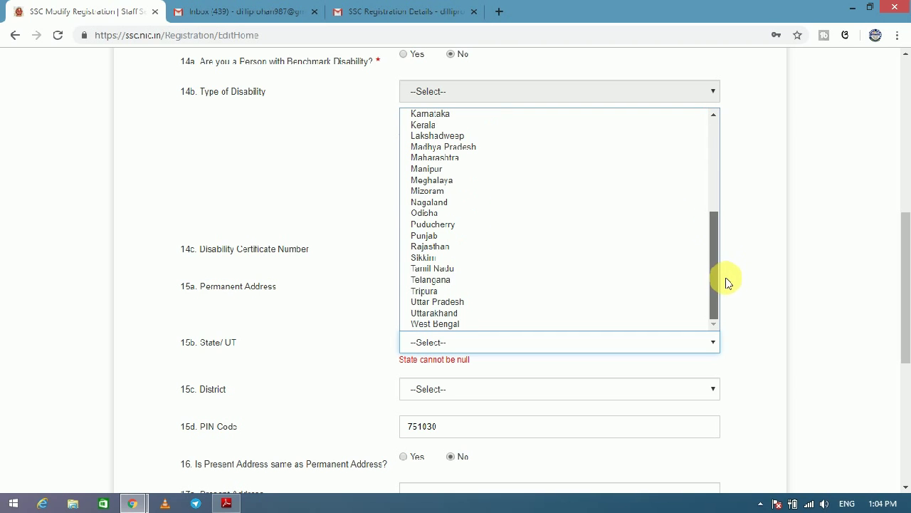
click(433, 214)
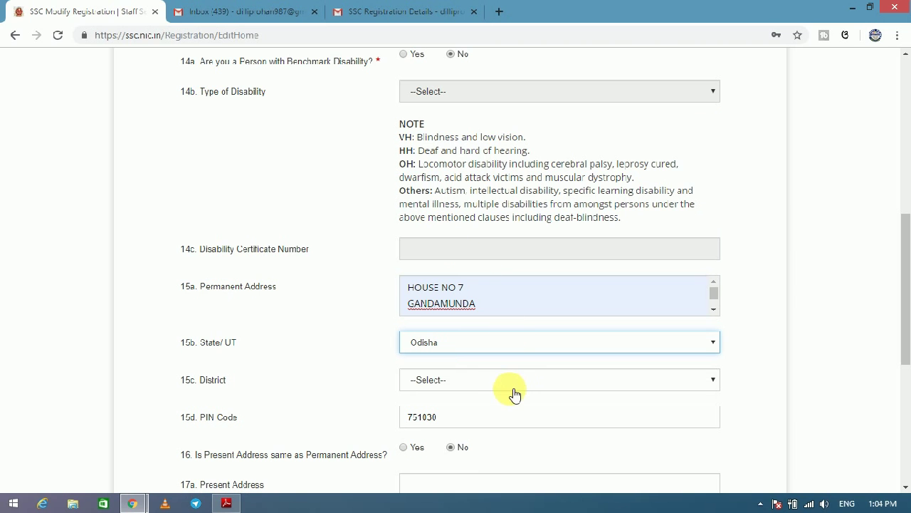
Choose khordha as the permanent address district.
click(452, 381)
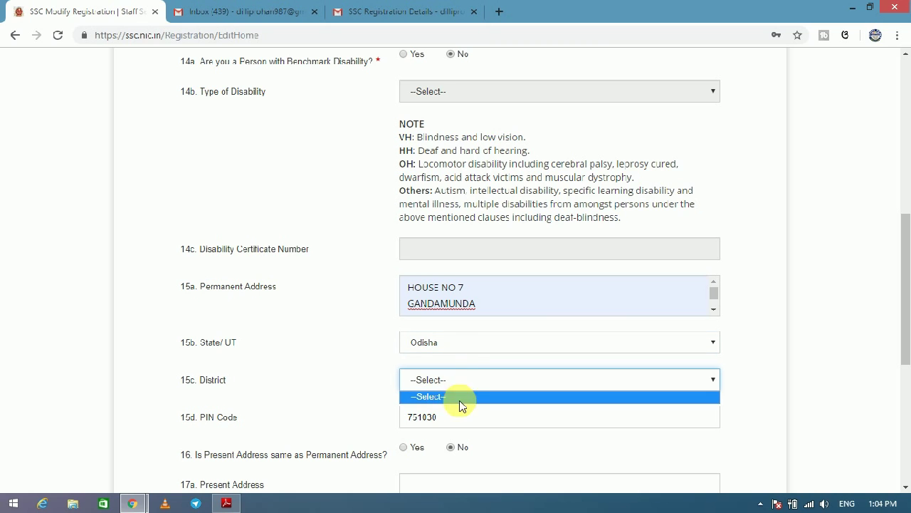
click(459, 388)
click(620, 377)
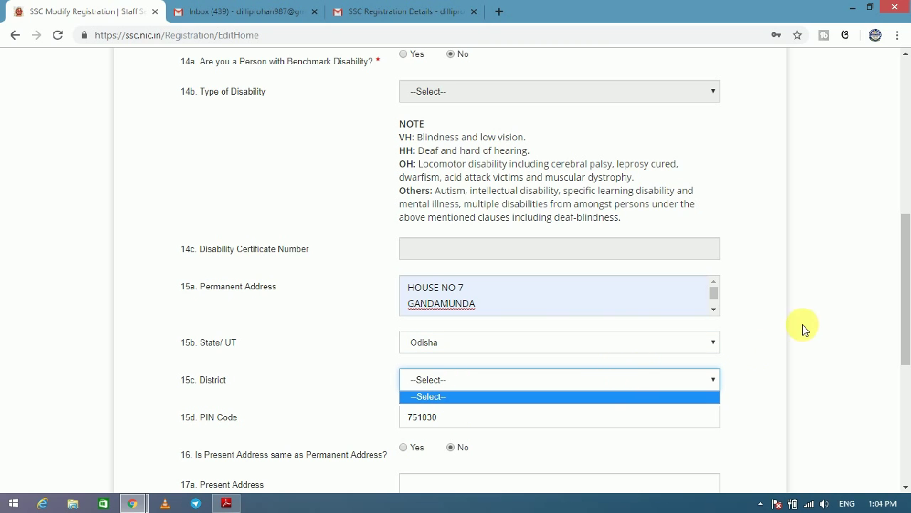
drag(908, 280, 905, 309)
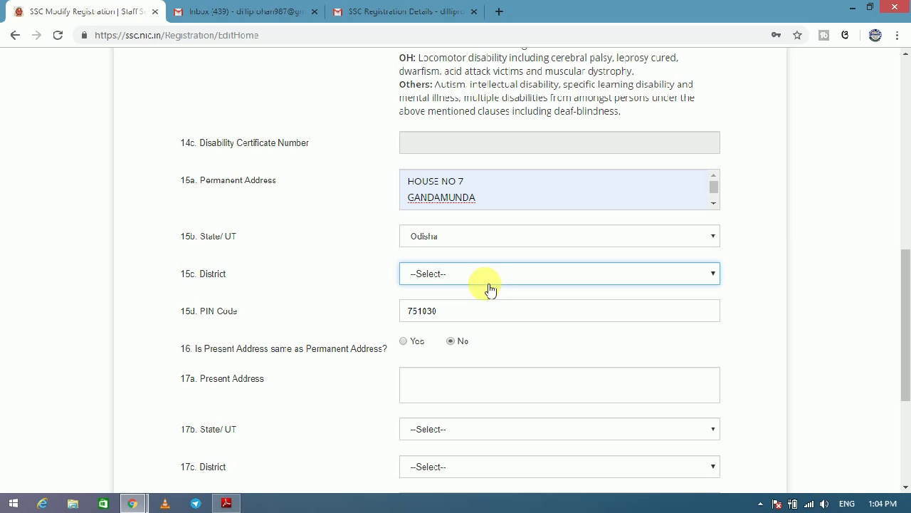
click(482, 278)
click(480, 278)
click(475, 278)
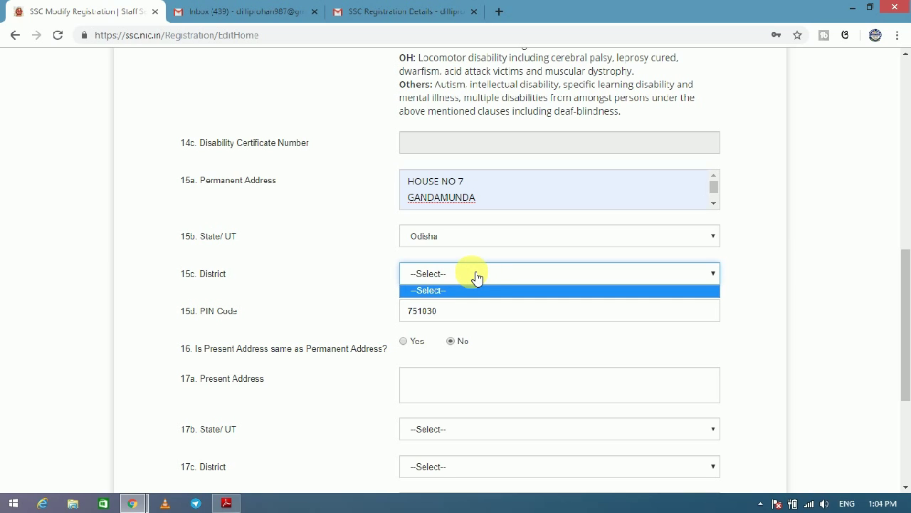
click(439, 311)
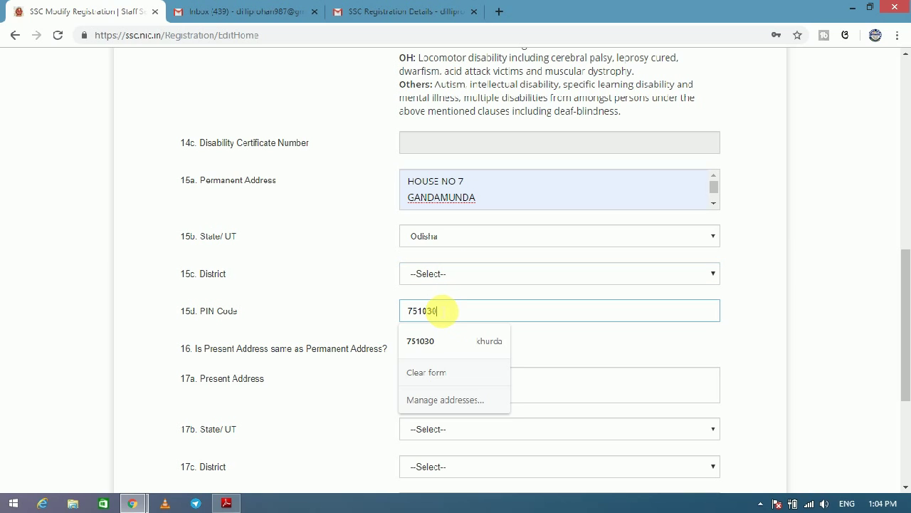
click(769, 267)
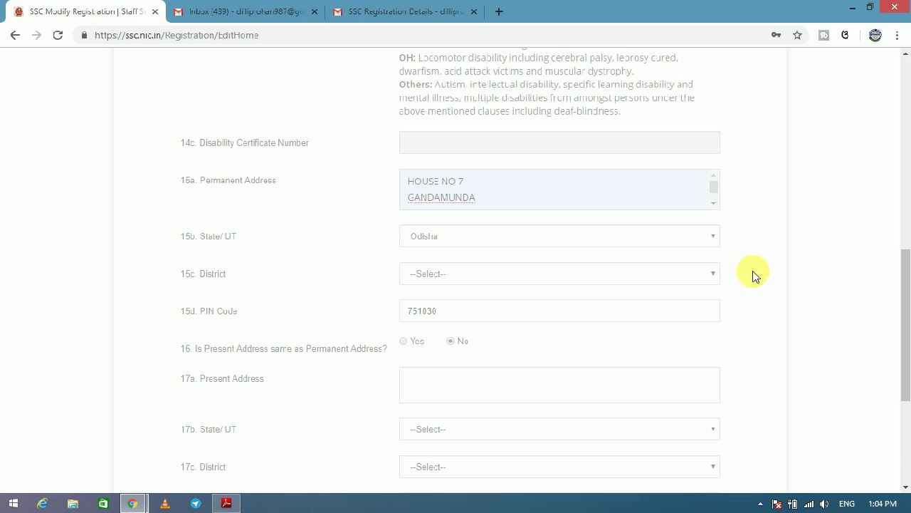
click(513, 279)
scroll(599, 206, down, 1)
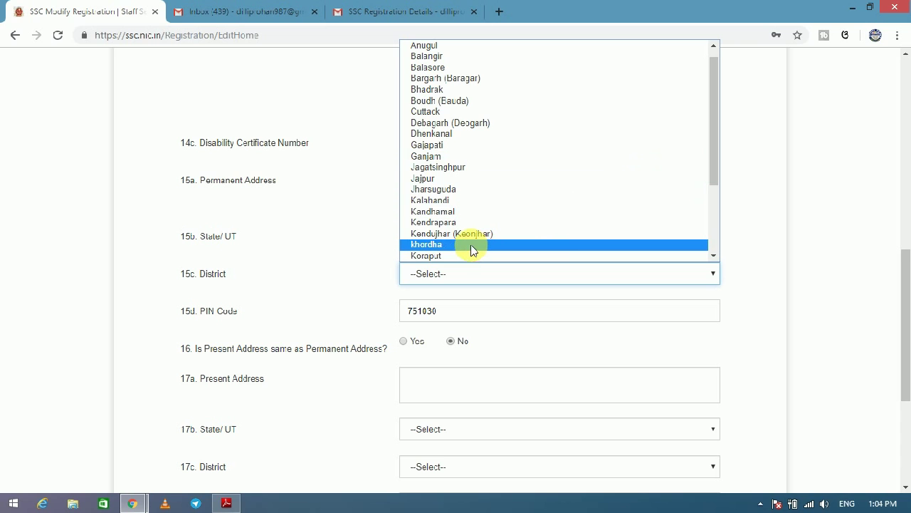
click(438, 245)
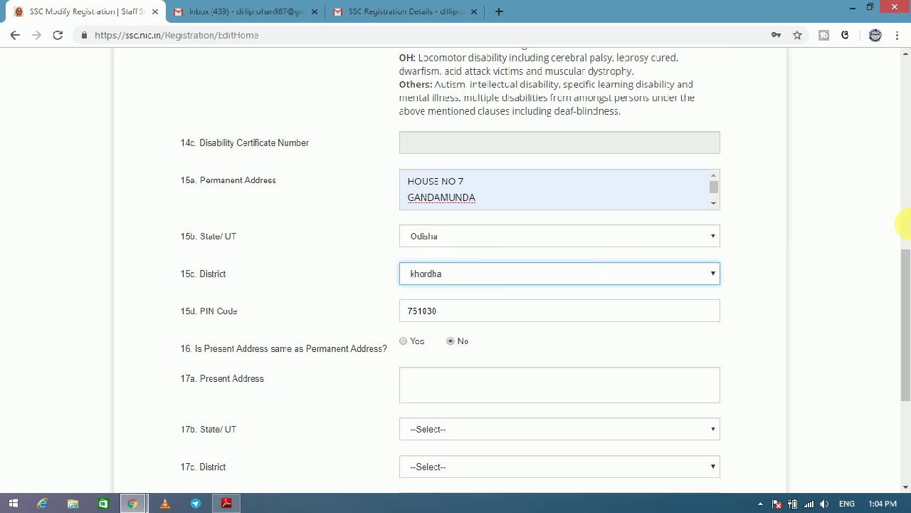
Mark the present address as the same as permanent and save the contact details.
drag(904, 267, 658, 309)
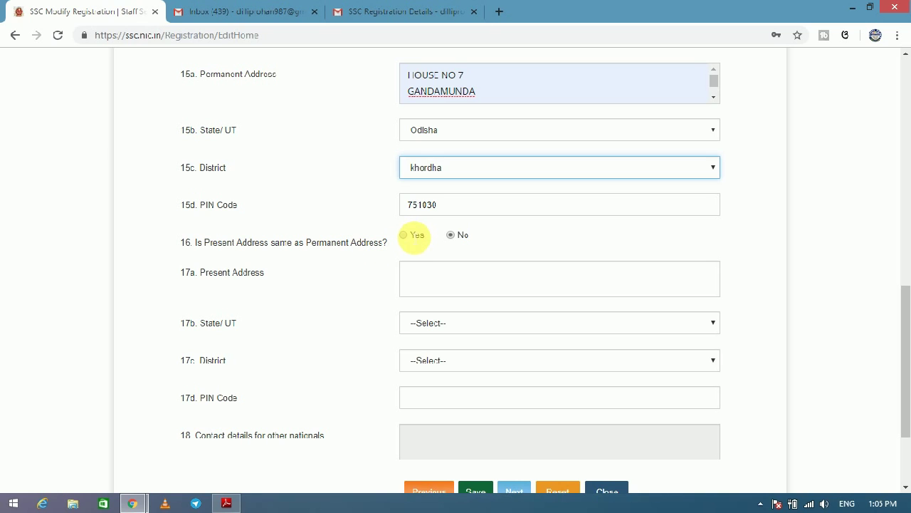
click(404, 235)
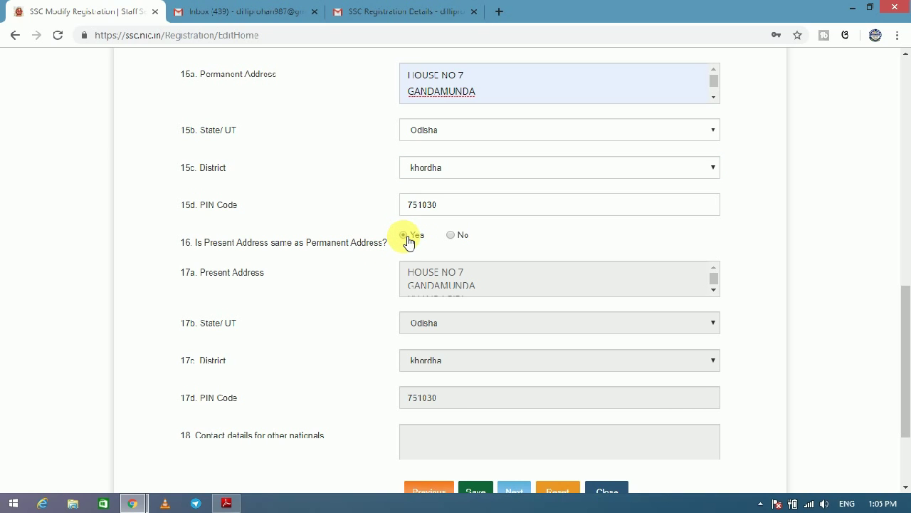
drag(905, 325, 902, 356)
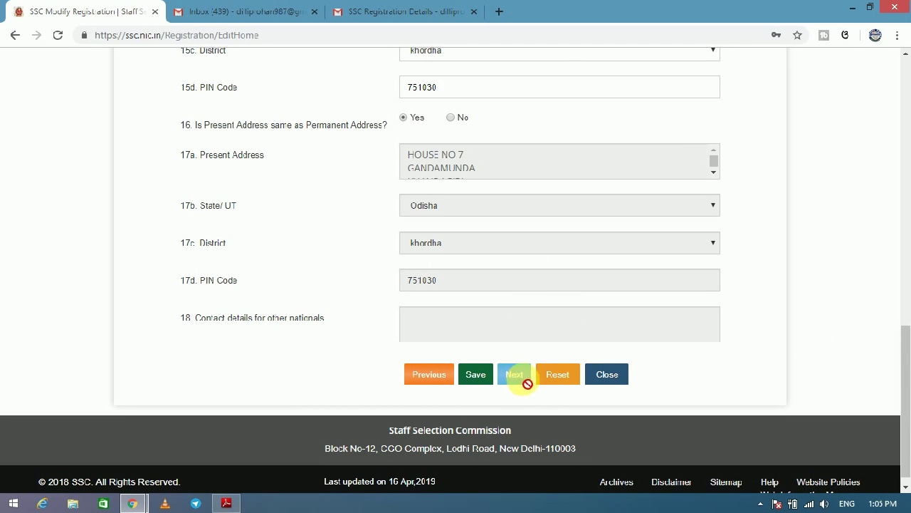
click(476, 374)
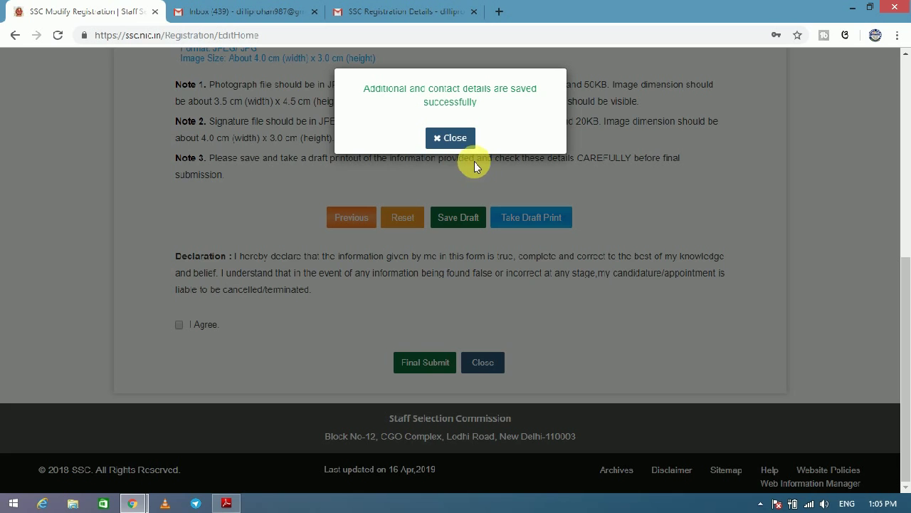
Upload the dil photo from the Desktop sty img folder.
click(466, 143)
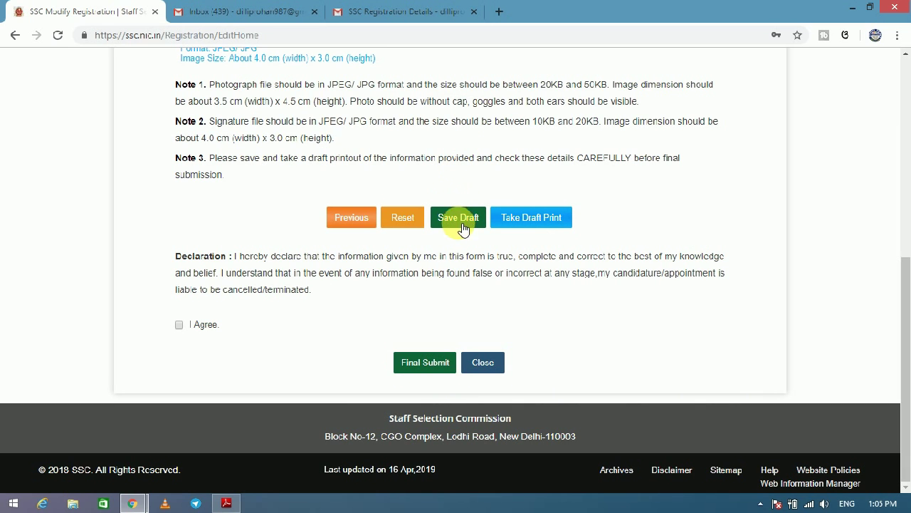
mouse_move(905, 242)
mouse_down()
mouse_move(899, 193)
mouse_move(909, 116)
mouse_up()
click(432, 288)
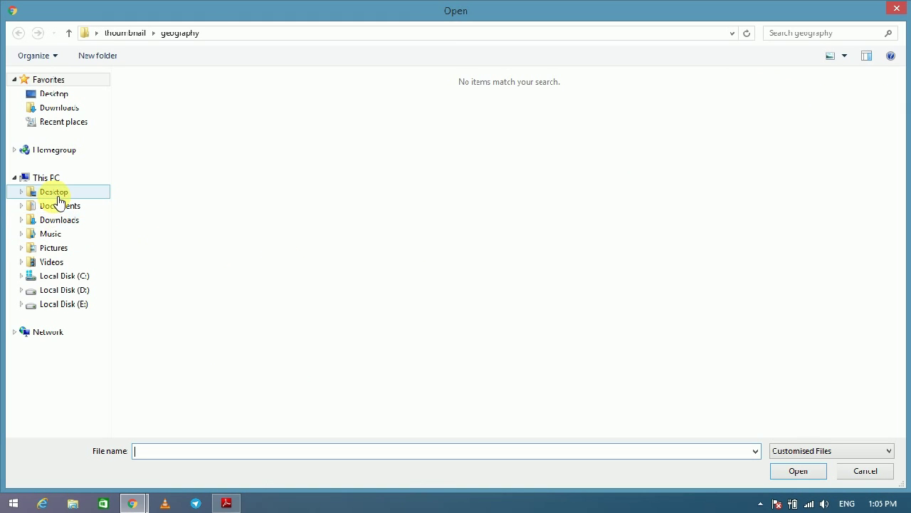
click(55, 191)
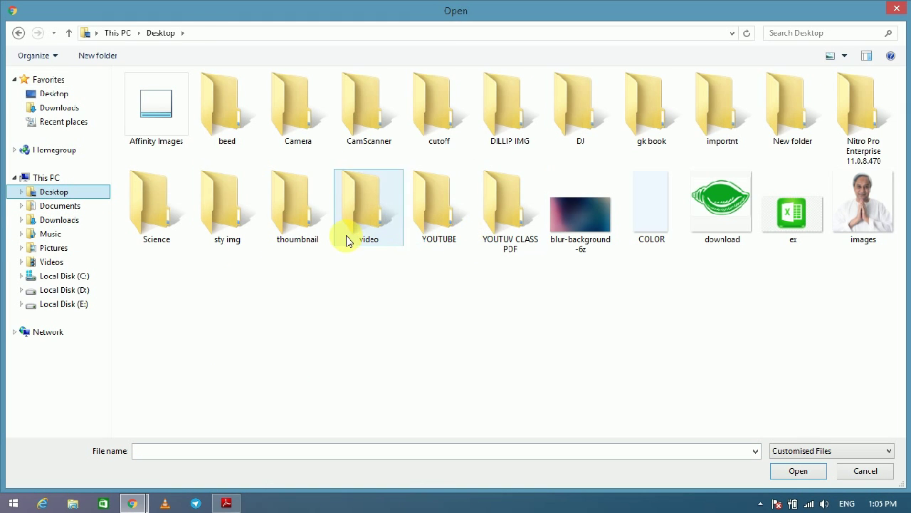
double_click(224, 219)
click(371, 119)
click(798, 470)
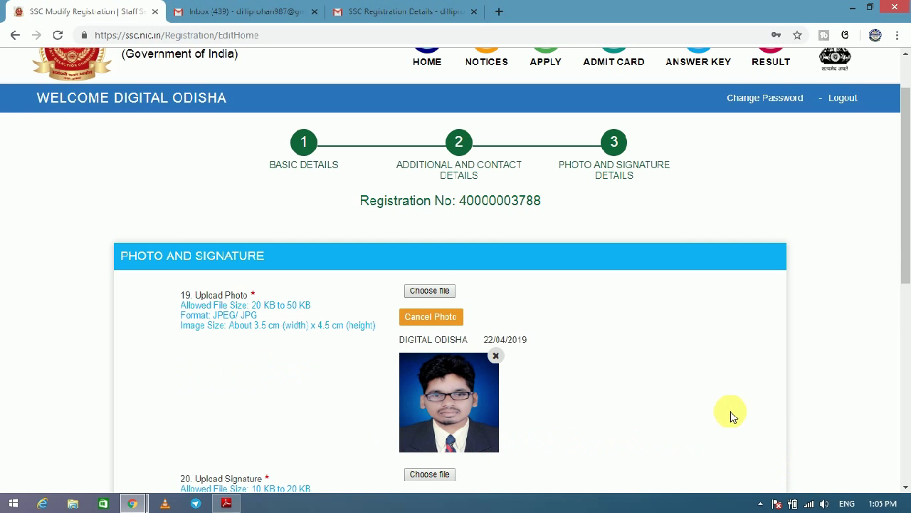
Upload the SIGNBABA signature image and save both to the draft.
scroll(909, 208, down, 3)
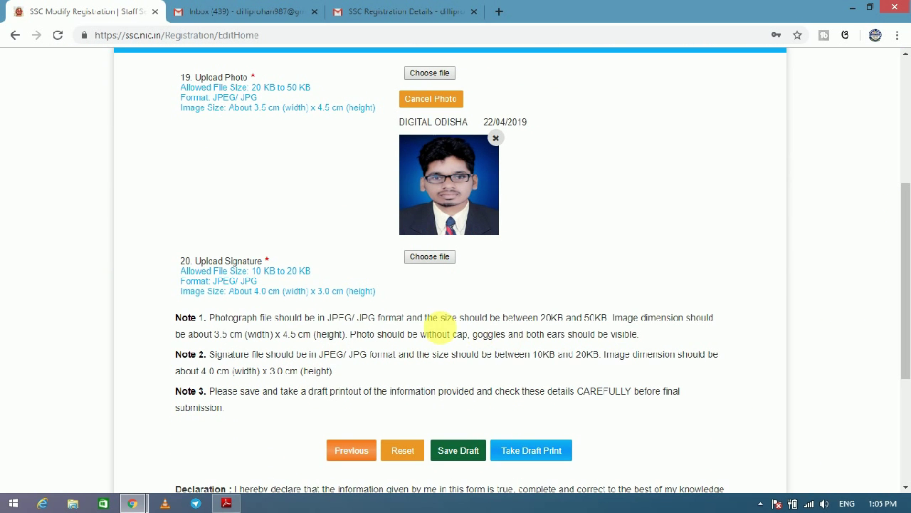
click(428, 257)
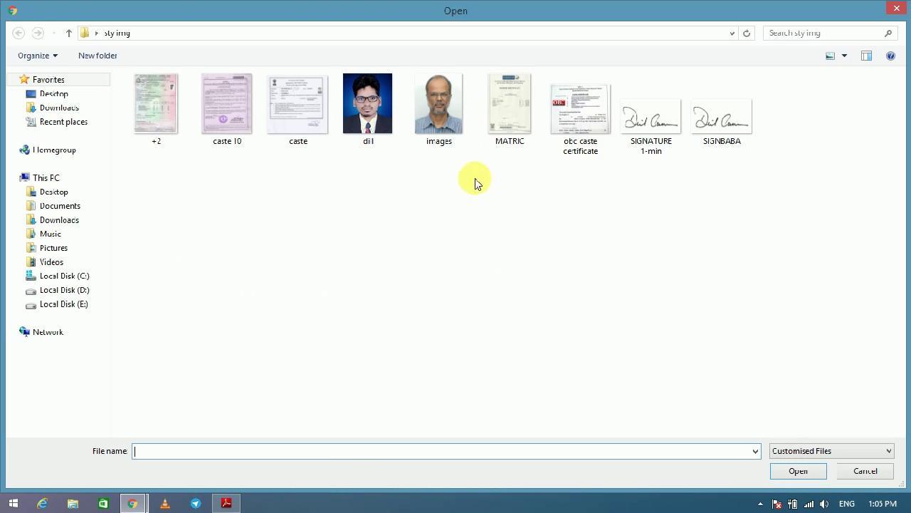
click(707, 119)
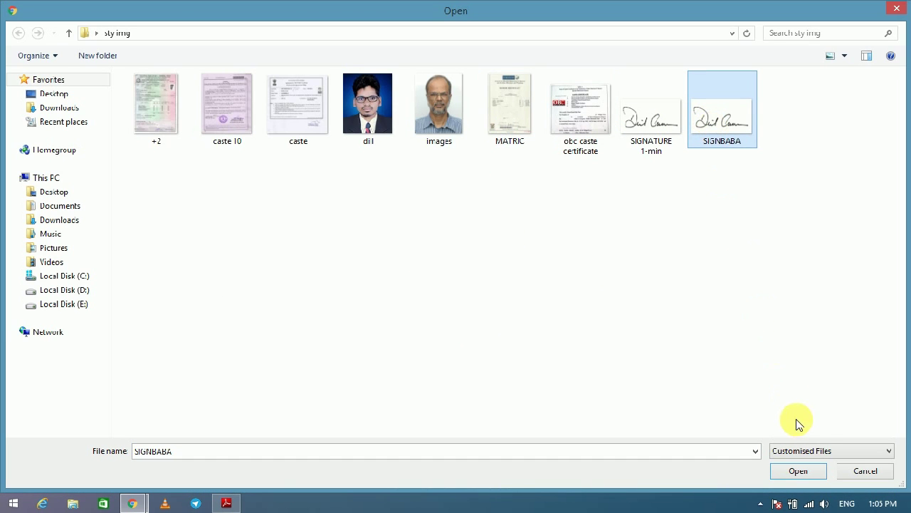
click(809, 479)
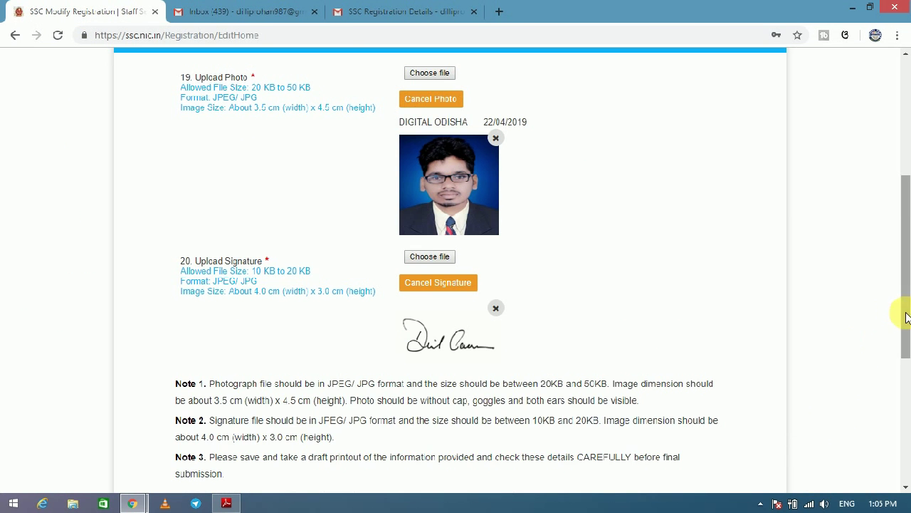
scroll(907, 341, down, 3)
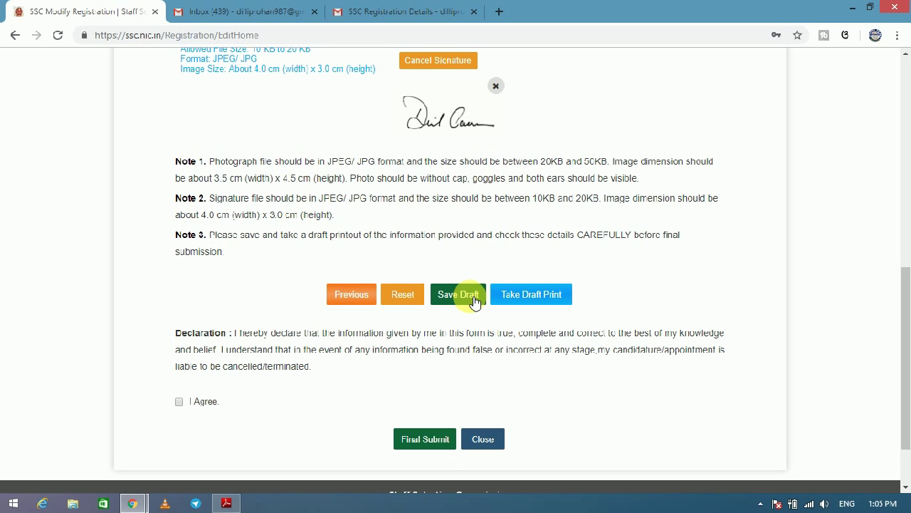
click(474, 299)
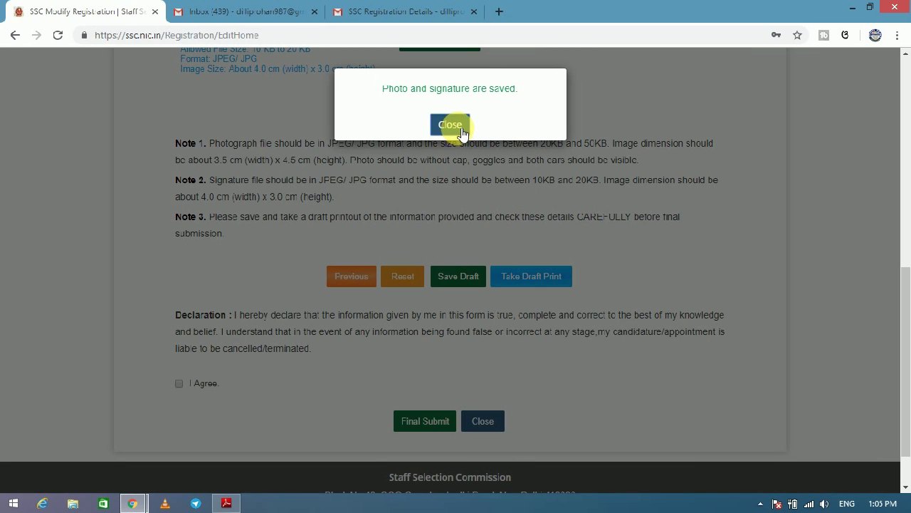
click(453, 125)
Final-submit the registration, confirm the photo and signature, and submit with the mobile OTP.
scroll(901, 281, down, 2)
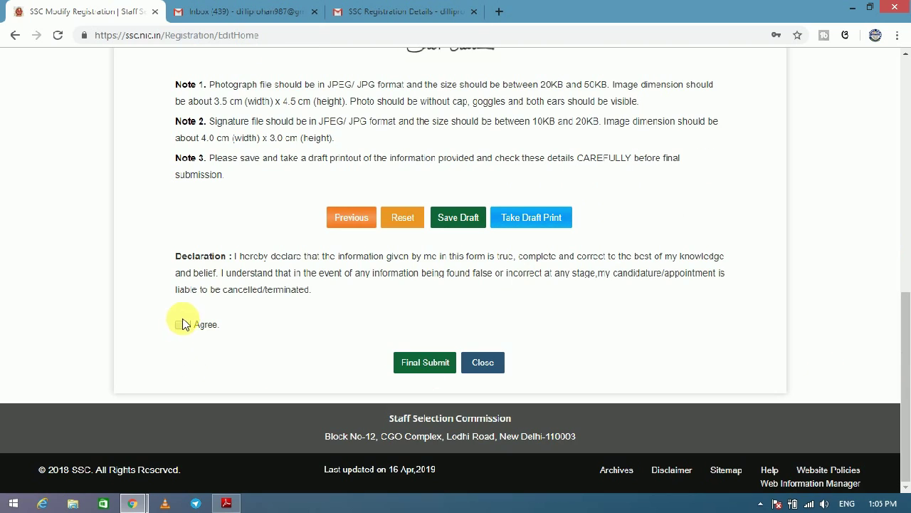
click(420, 361)
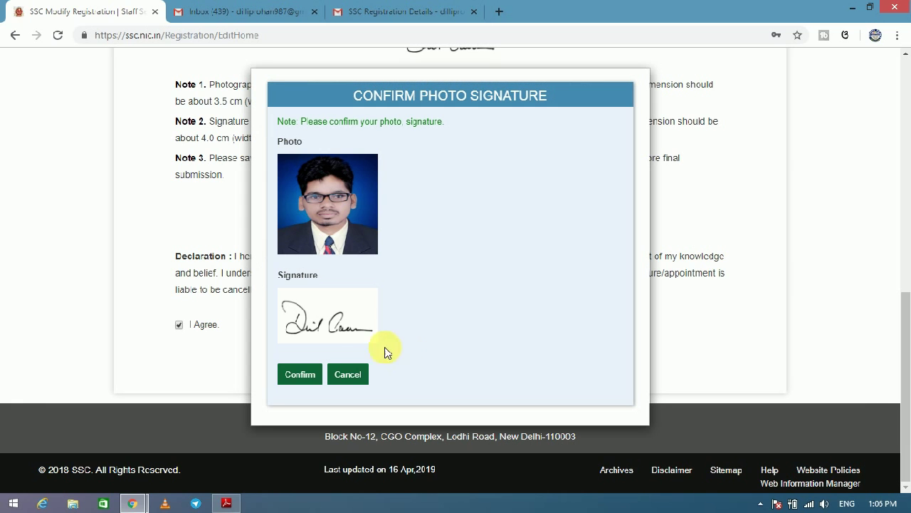
click(307, 375)
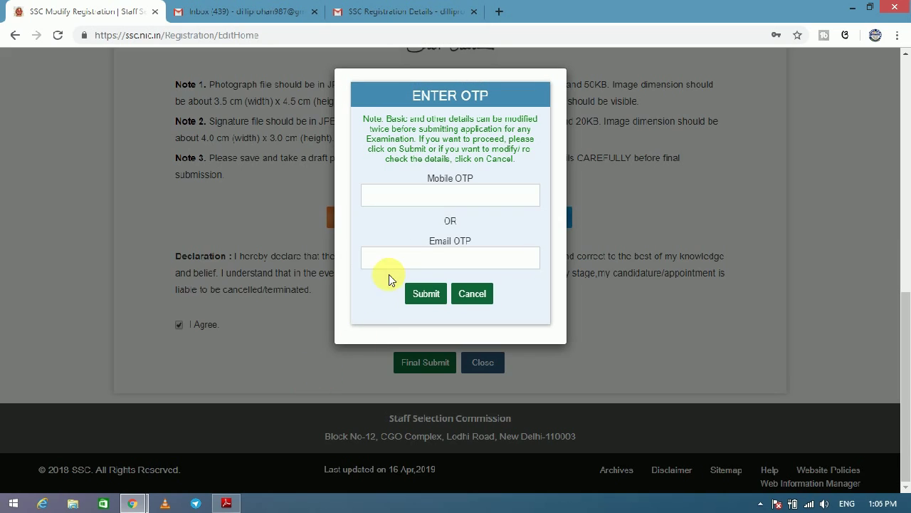
click(412, 203)
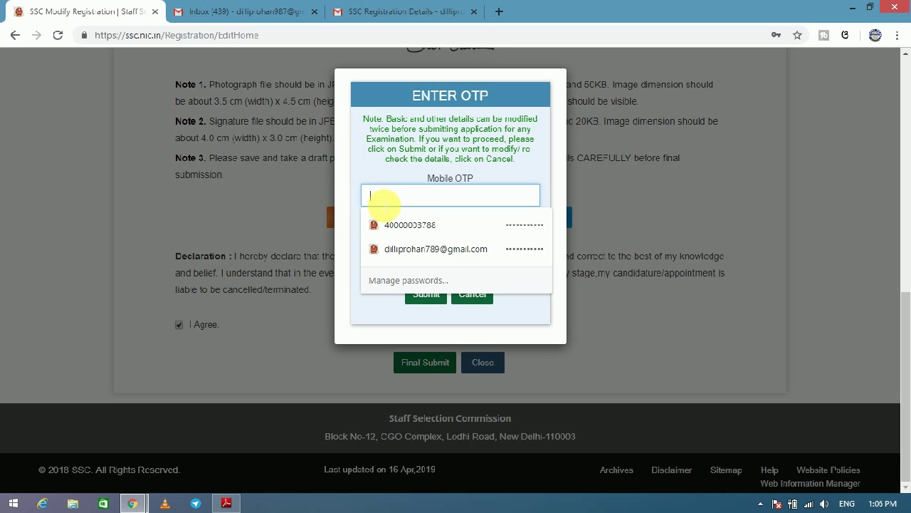
text(••)
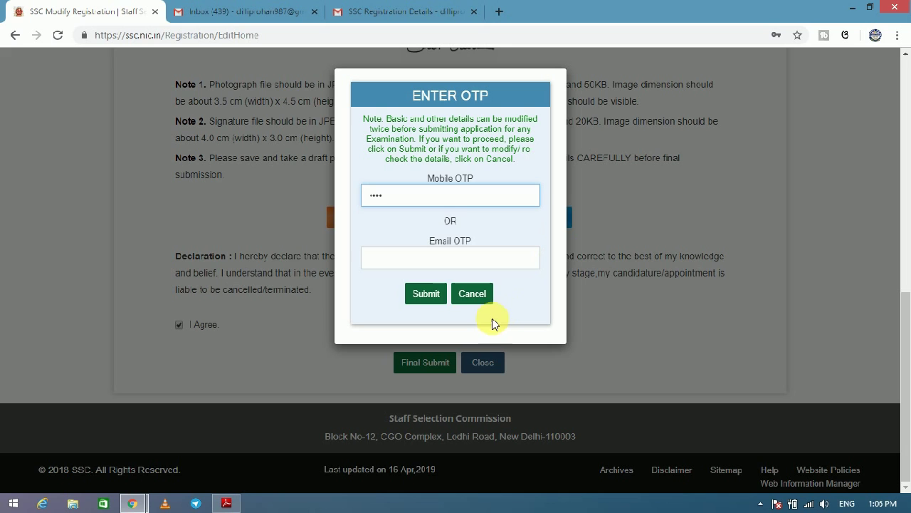
click(431, 307)
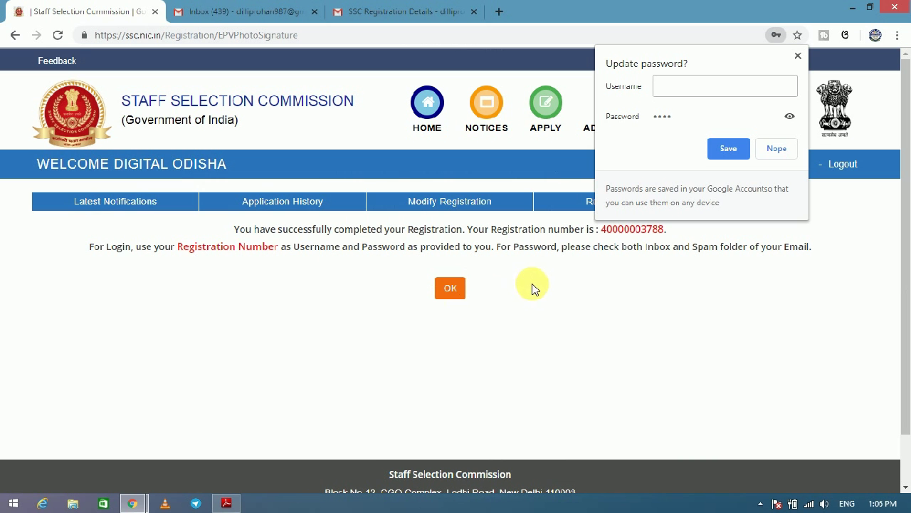
Dismiss Chrome's password prompt and acknowledge the registration-complete message.
click(799, 56)
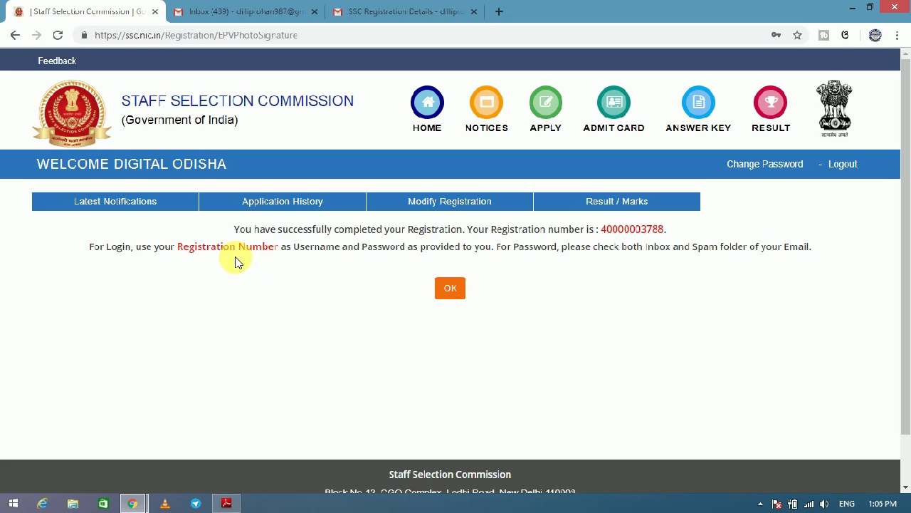
click(445, 286)
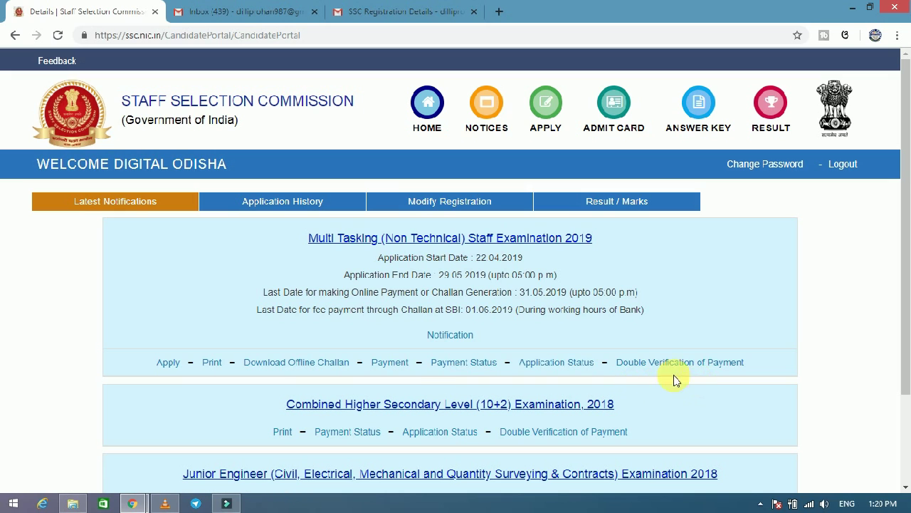
Start the MTS 2019 application and pick ER-Bhubaneshwar(4604) as exam Centre 1.
click(178, 367)
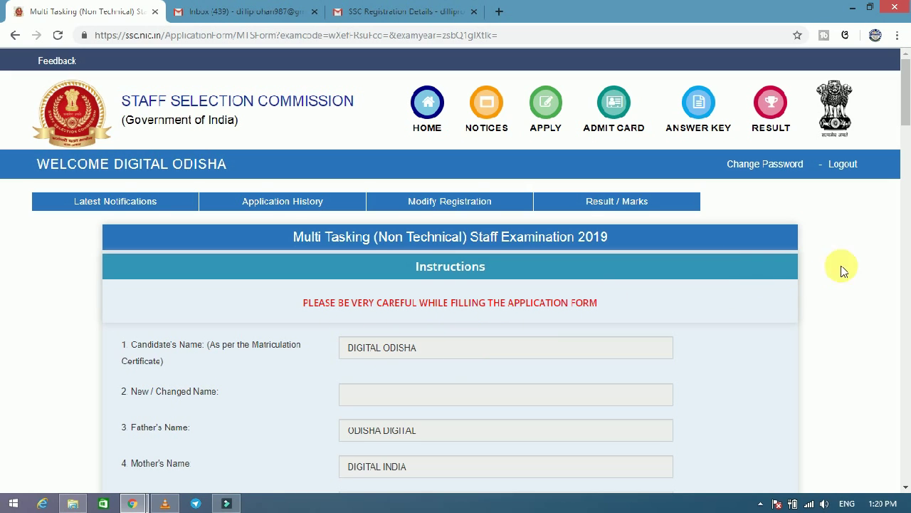
scroll(904, 114, down, 1)
drag(904, 117, 904, 210)
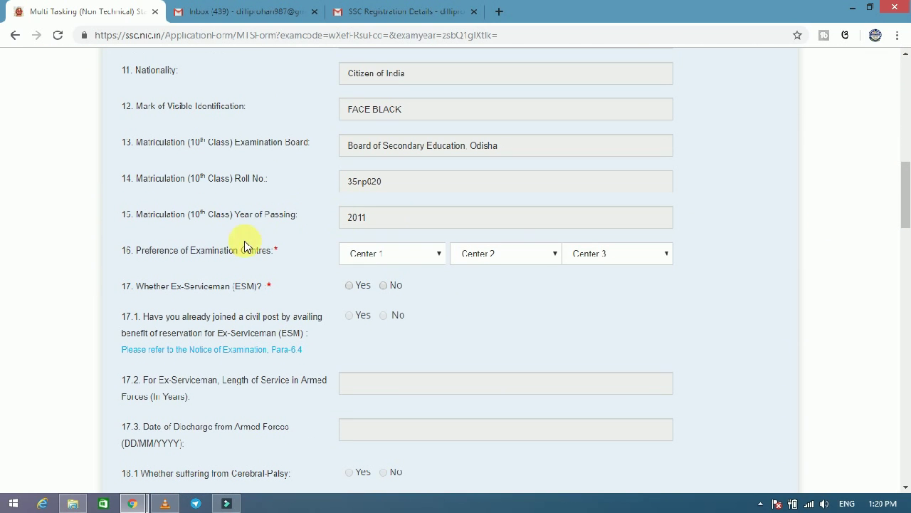
click(373, 263)
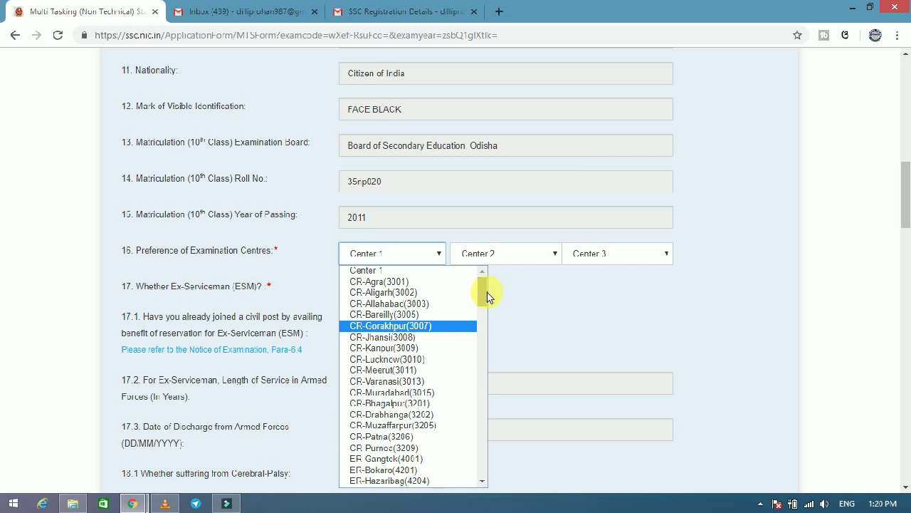
scroll(486, 296, down, 3)
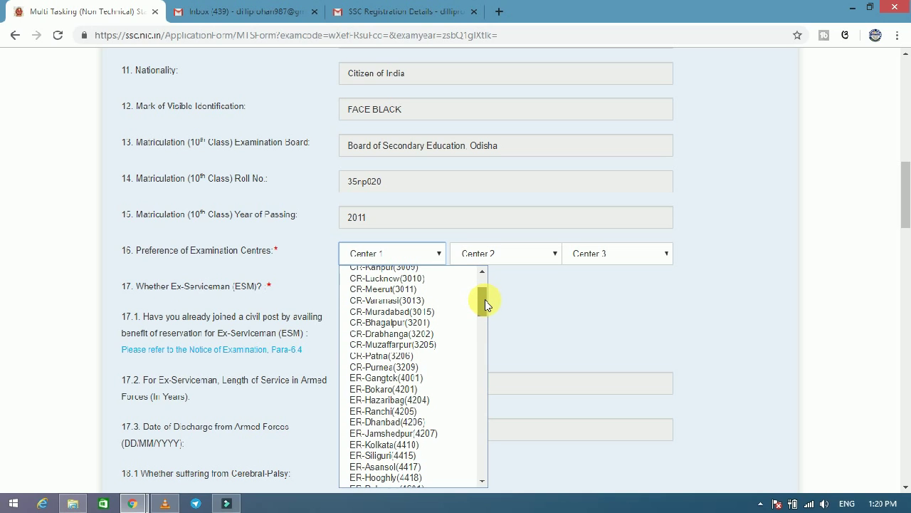
drag(484, 300, 485, 309)
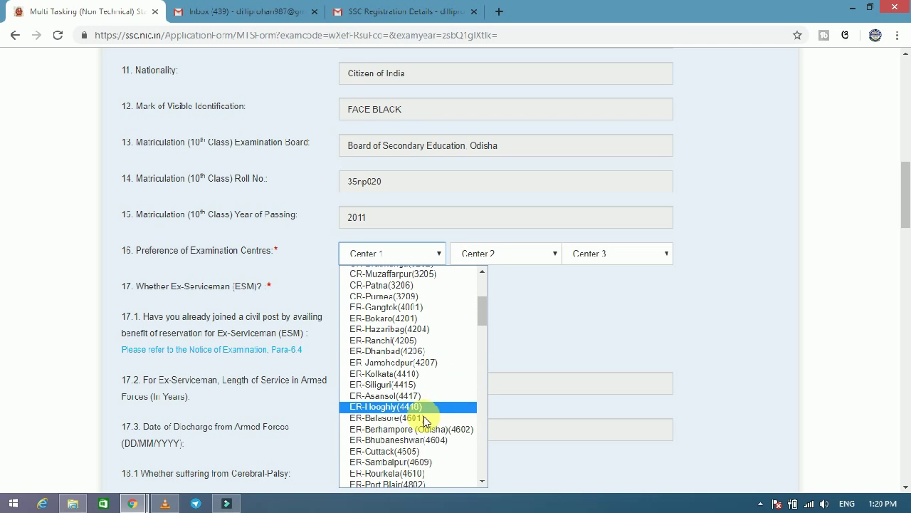
click(412, 441)
Pick ER-Sambalpur(4609) for Centre 2 and ER-Berhampore (Odisha)(4602) for Centre 3.
click(489, 257)
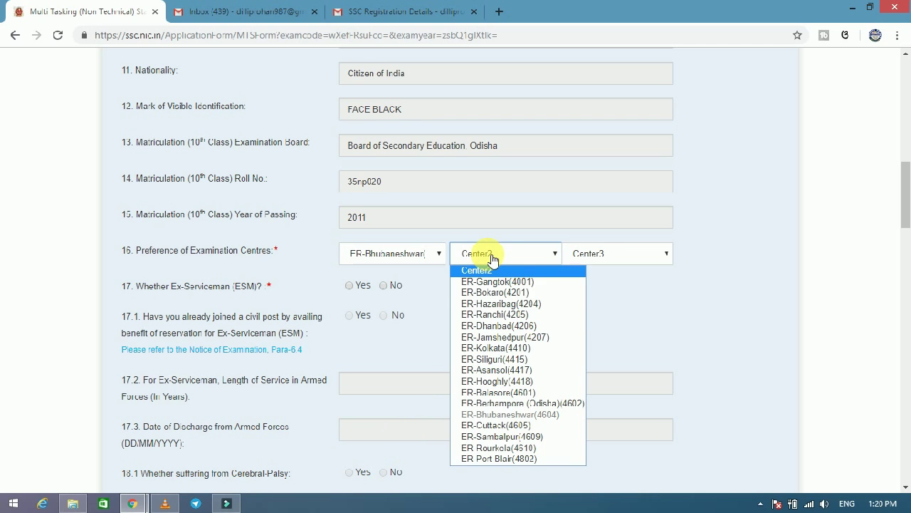
click(508, 436)
click(606, 254)
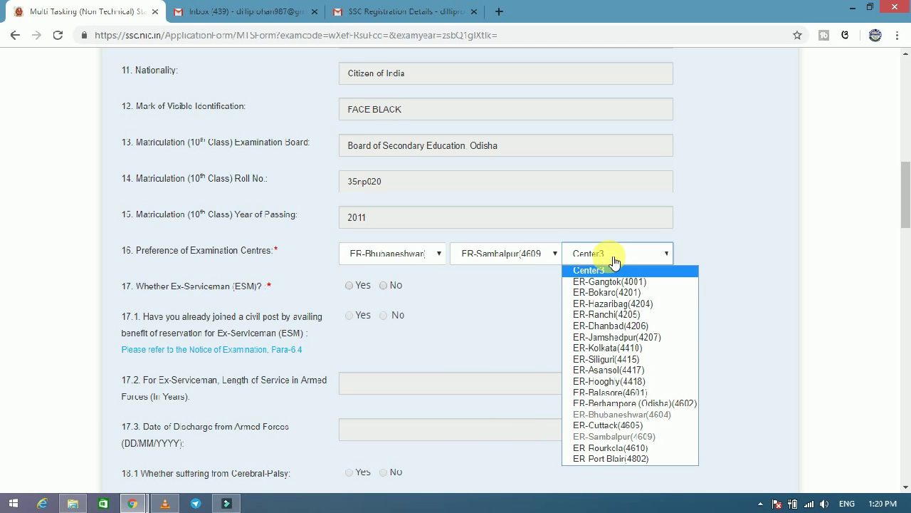
click(617, 403)
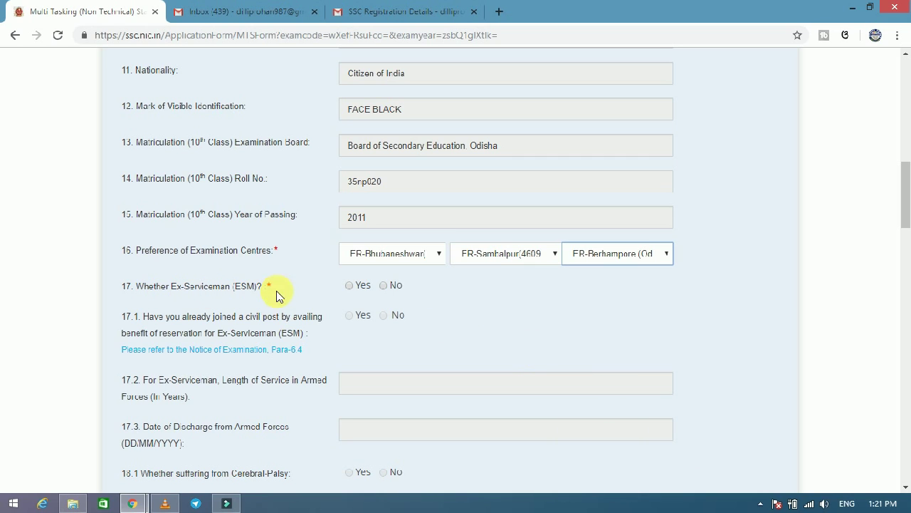
Mark question 17 (Ex-Serviceman) as No and scroll down to the State/UT preferences.
click(390, 290)
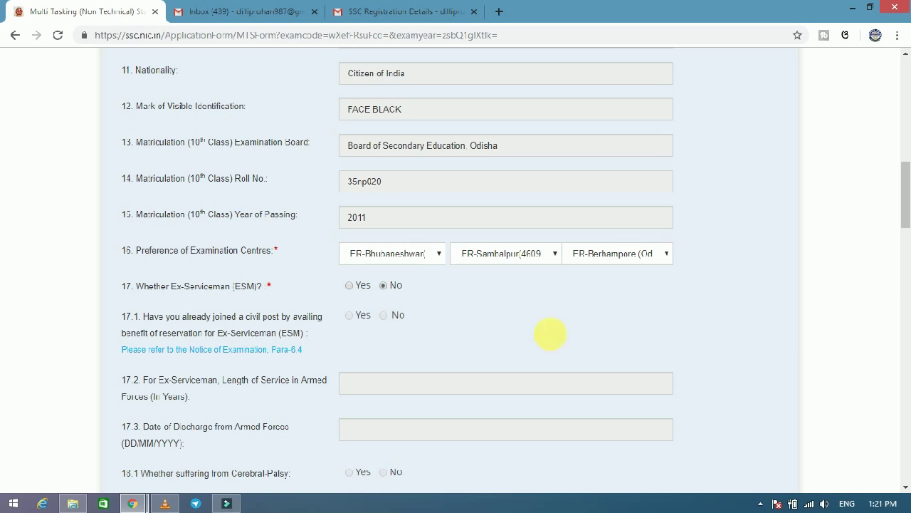
drag(904, 203, 903, 245)
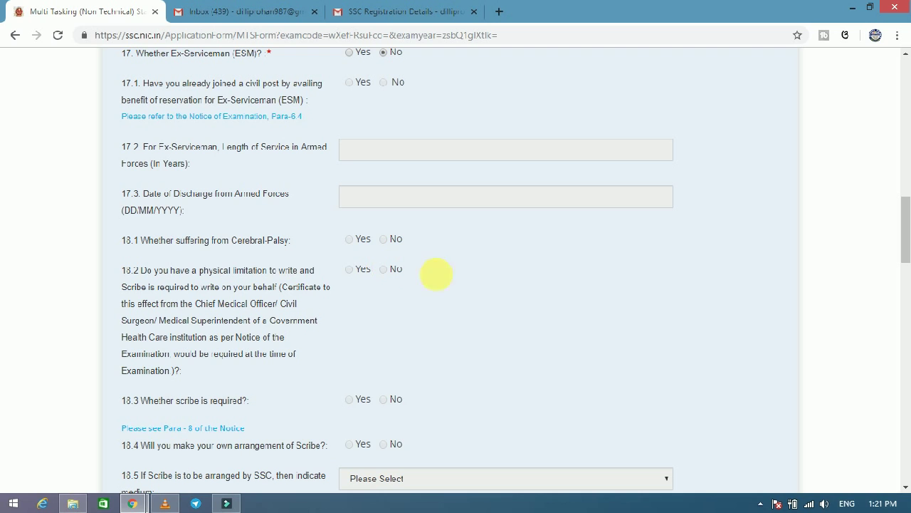
drag(903, 249, 903, 297)
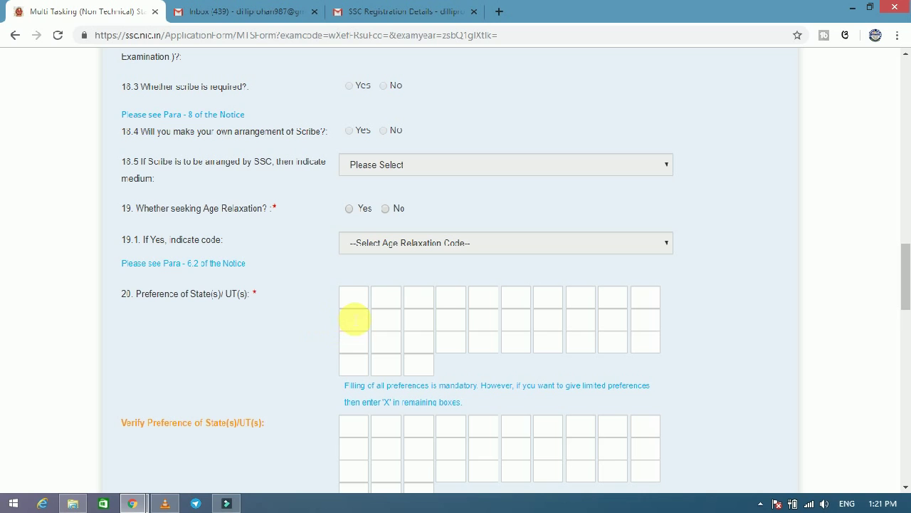
drag(903, 289, 903, 315)
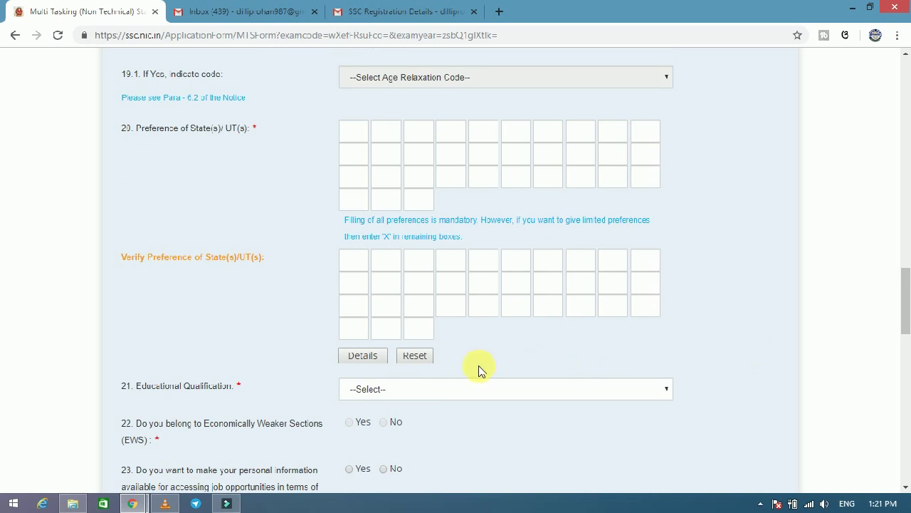
Show the Details table of State/U.T. codes and scroll through the state names.
click(363, 356)
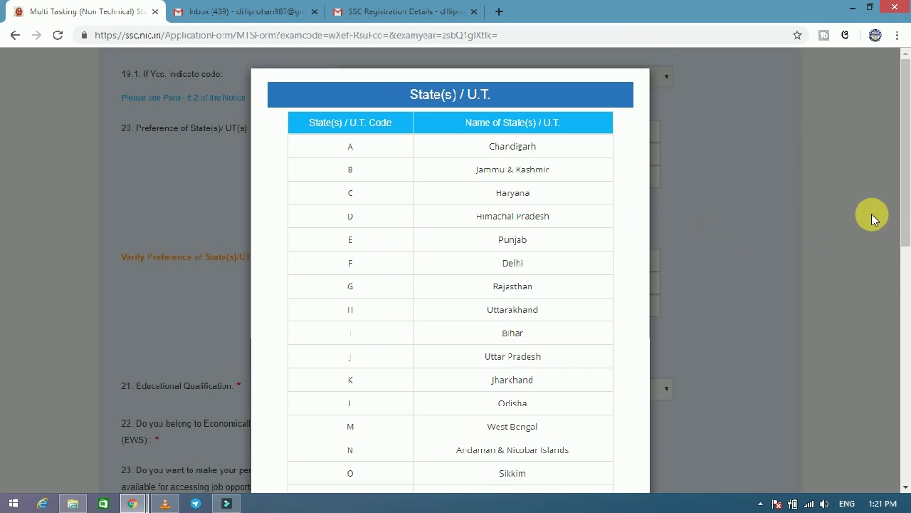
drag(903, 198, 902, 285)
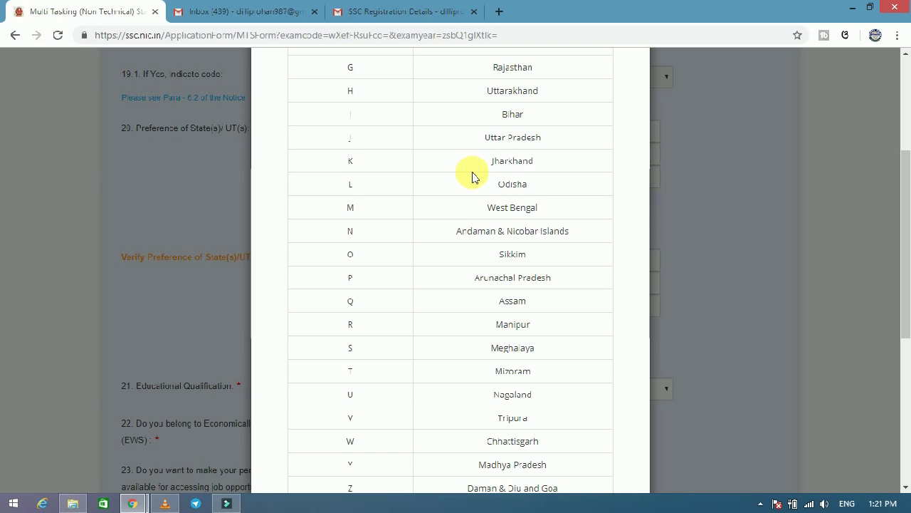
drag(903, 271, 905, 362)
scroll(745, 299, down, 2)
Close the code table and enter L, A, B, C, D in the first five State/UT preference boxes.
click(875, 321)
scroll(879, 279, up, 3)
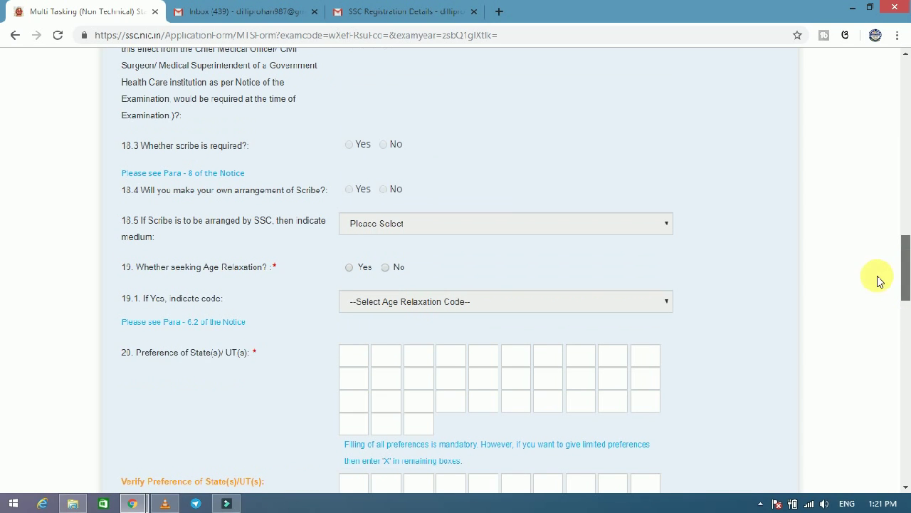
click(354, 365)
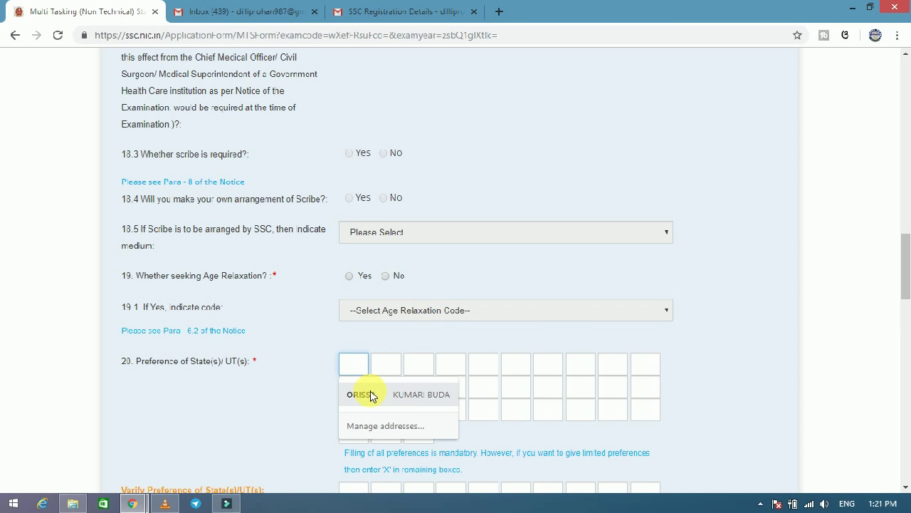
text(L)
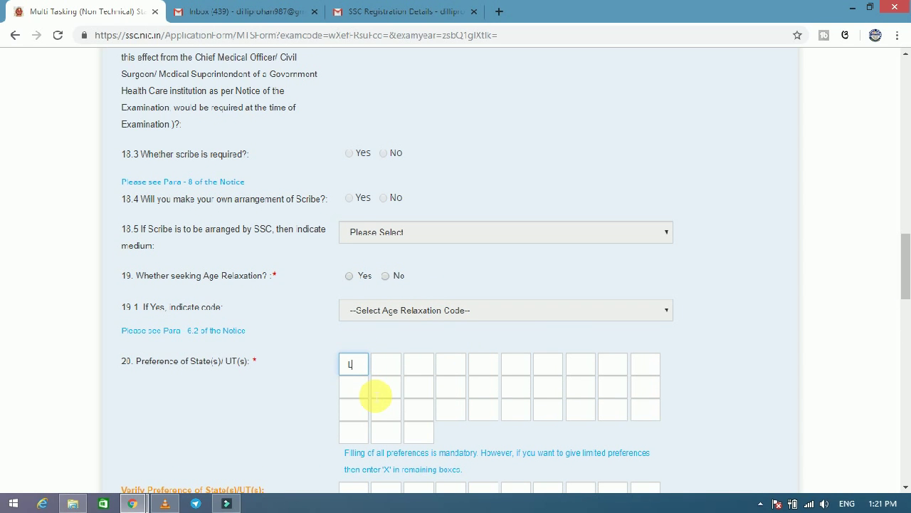
click(390, 370)
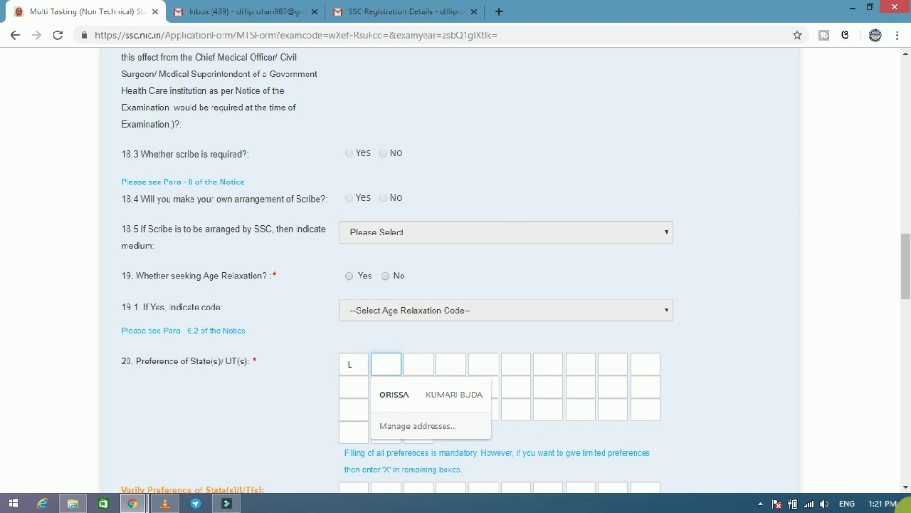
text(A)
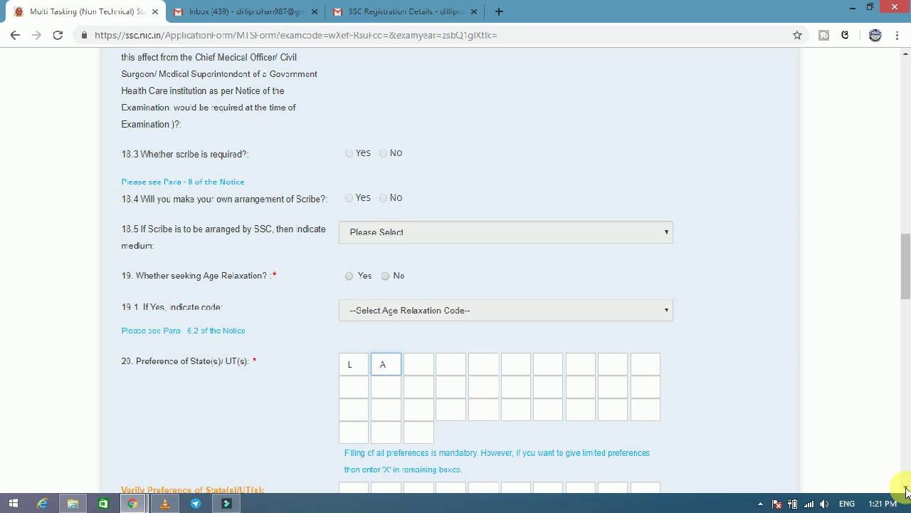
click(420, 370)
text(B)
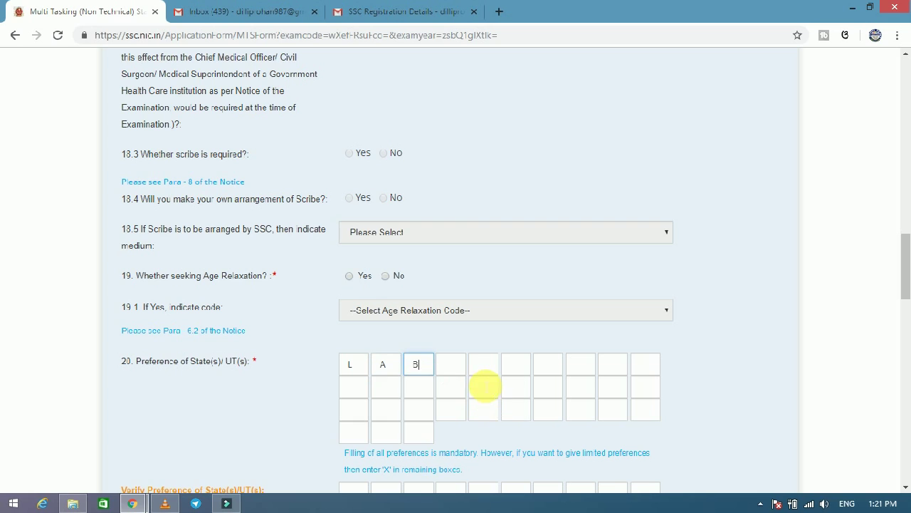
click(459, 369)
text(C)
click(485, 366)
text(D)
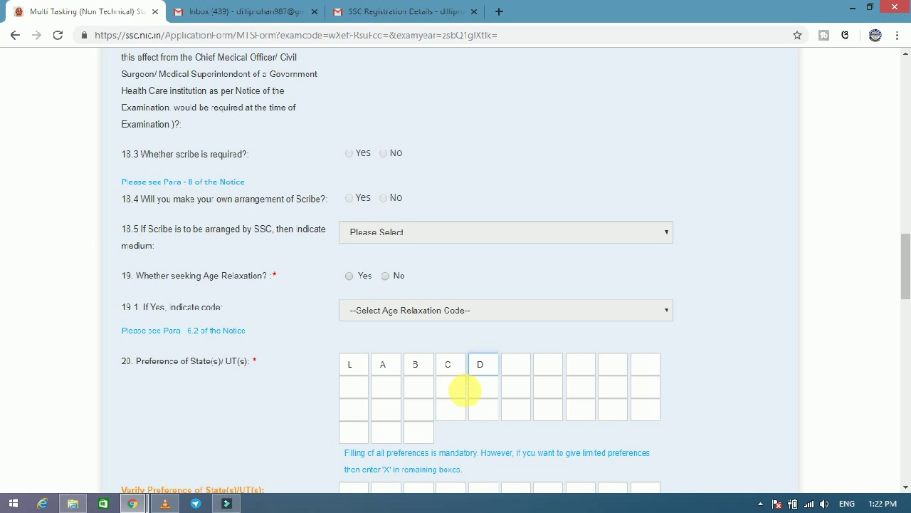
Finish row one with E, F, G, H, J and start row two with K.
click(527, 367)
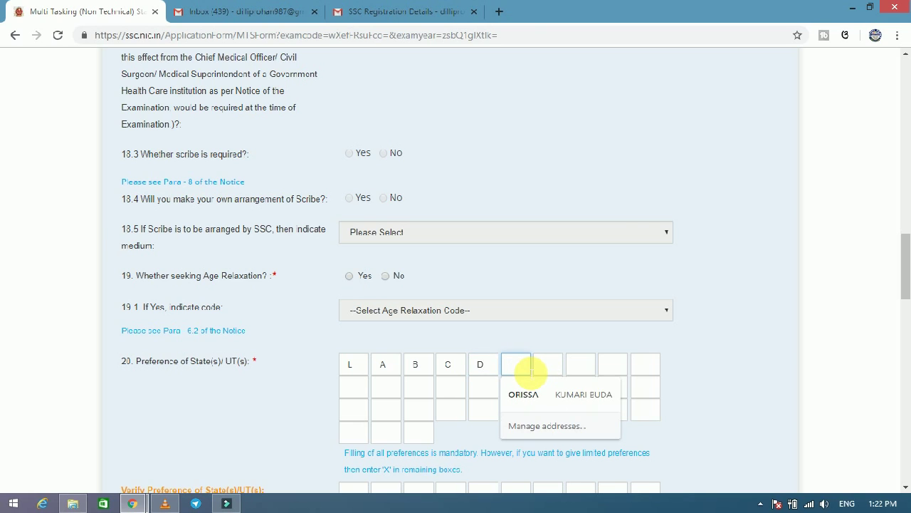
text(E)
click(550, 369)
text(F)
click(580, 366)
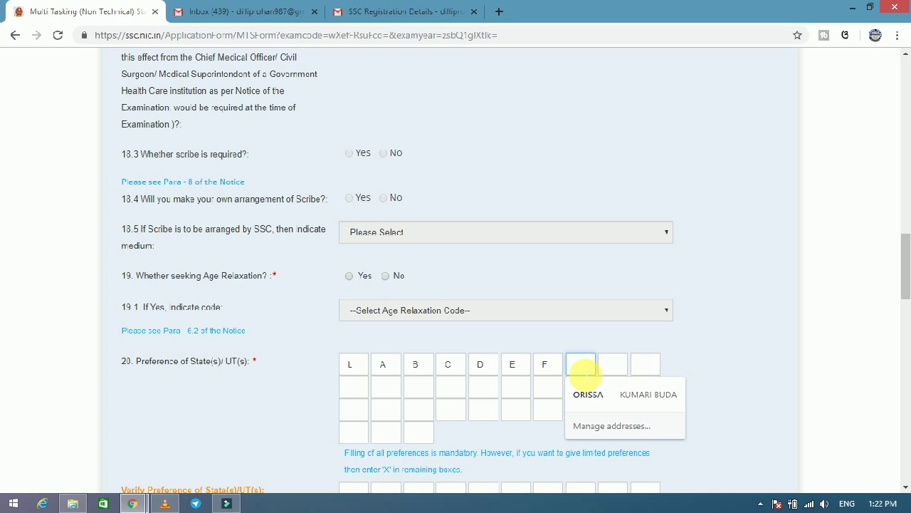
text(G)
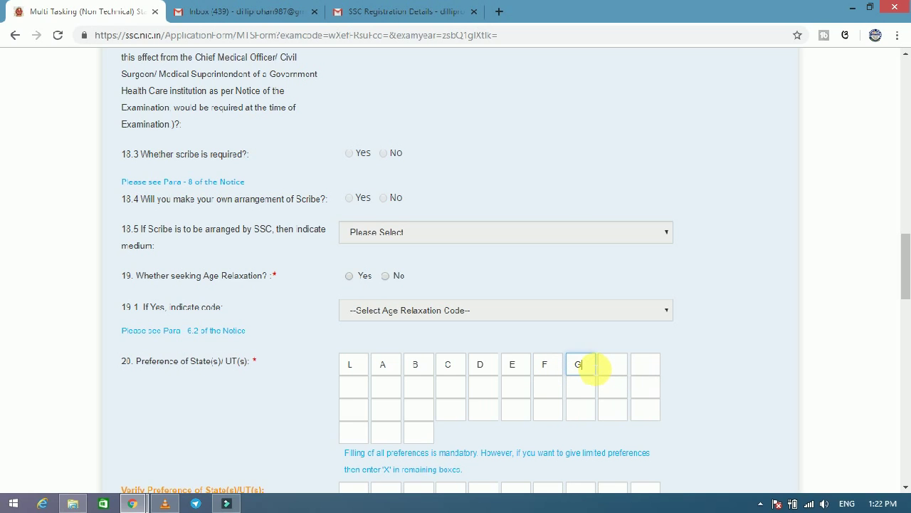
click(611, 366)
text(H)
click(643, 367)
text(K)
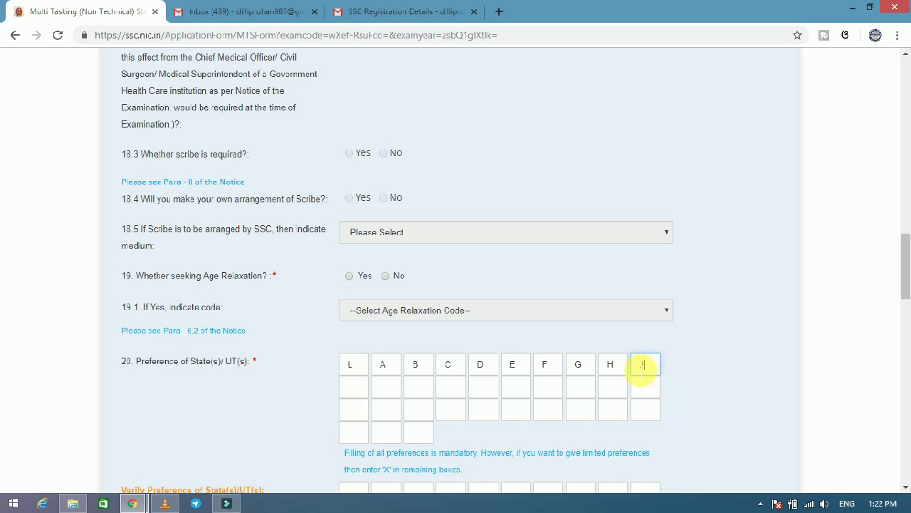
click(353, 387)
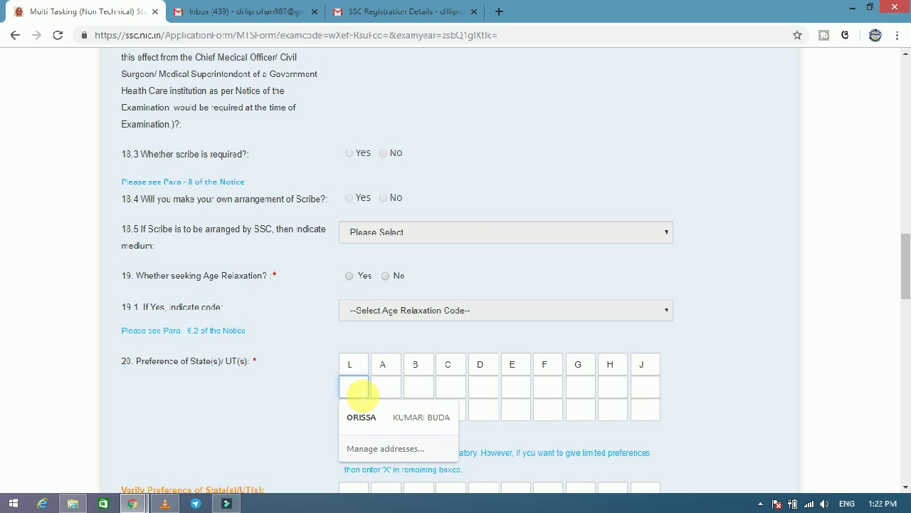
text(K)
click(390, 391)
Dismiss the 'code cannot be same' warning for repeated L, then enter N, O and P.
text(L)
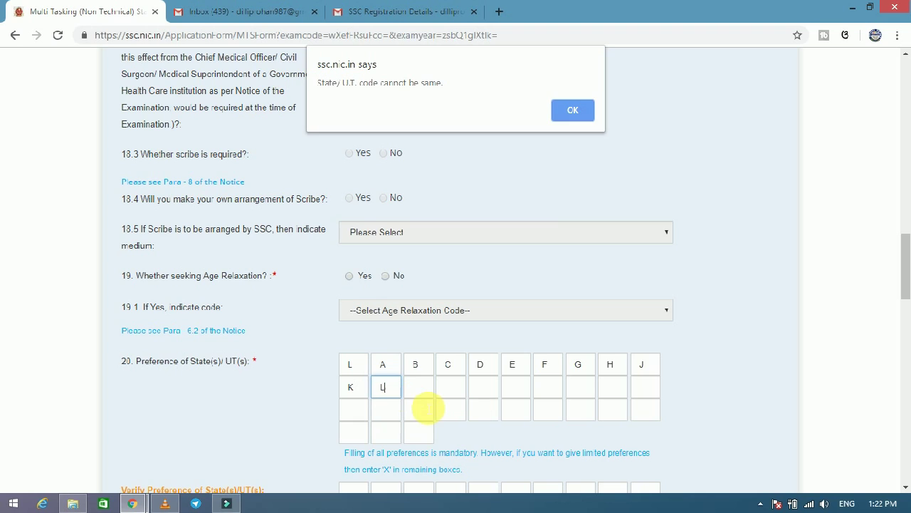
click(579, 112)
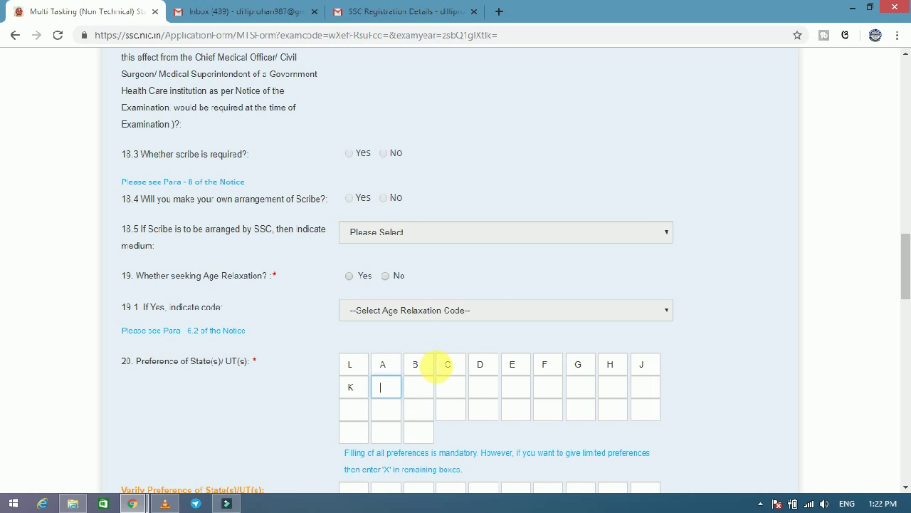
click(420, 386)
text(N)
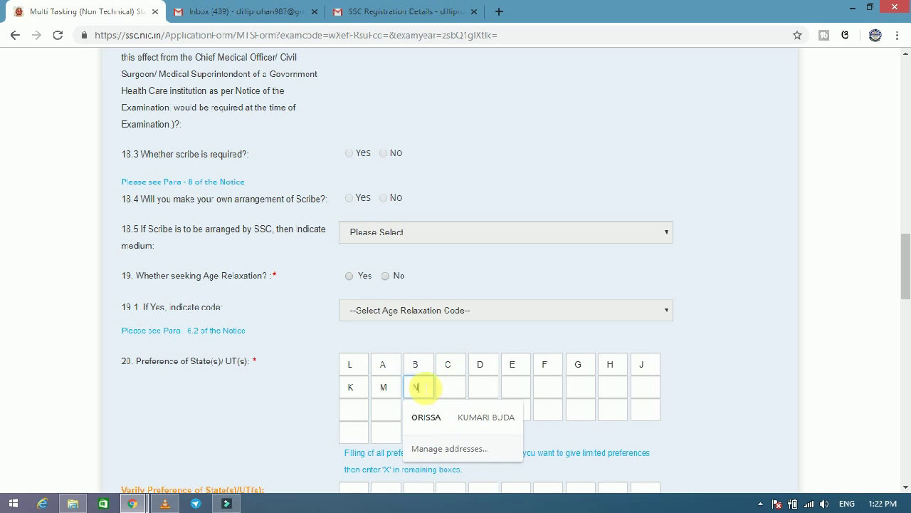
click(455, 385)
text(O)
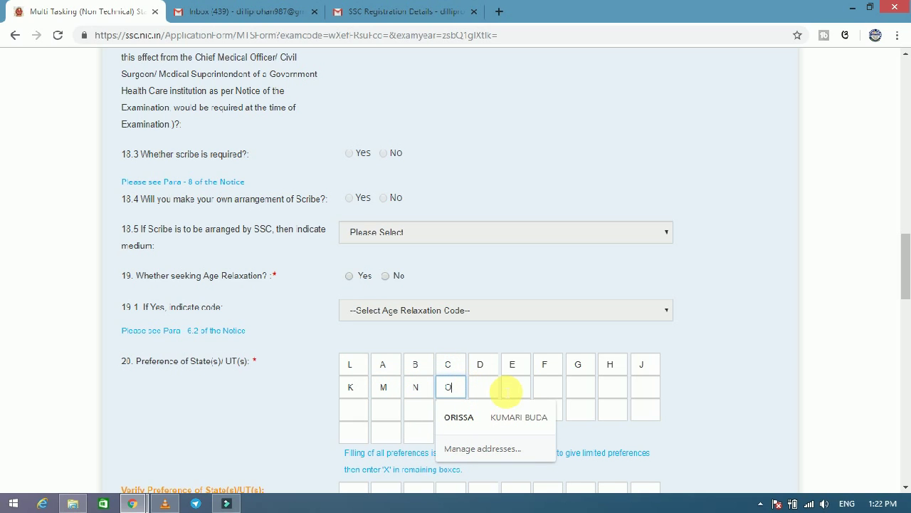
click(498, 387)
click(498, 385)
text(P)
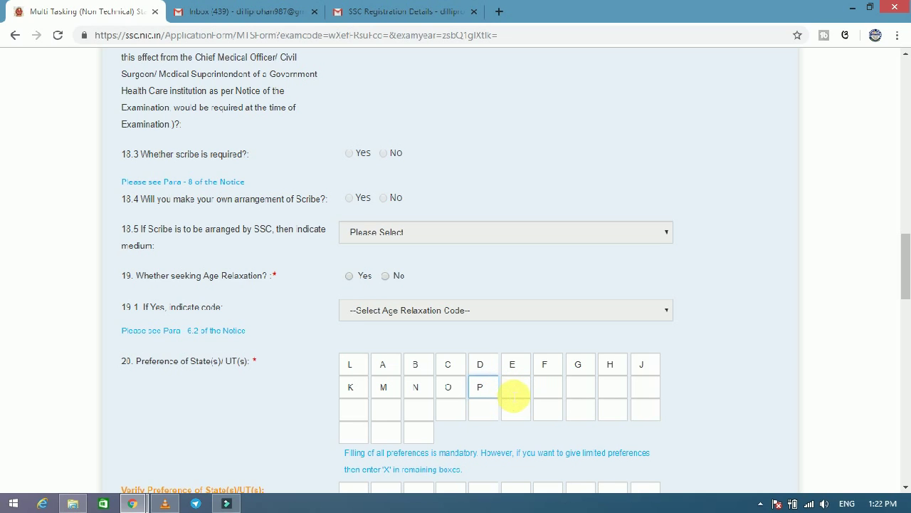
Complete row two with Q, R, S, T, U and begin row three with V and W.
click(514, 390)
text(Q)
click(548, 388)
text(R)
click(581, 391)
text(S)
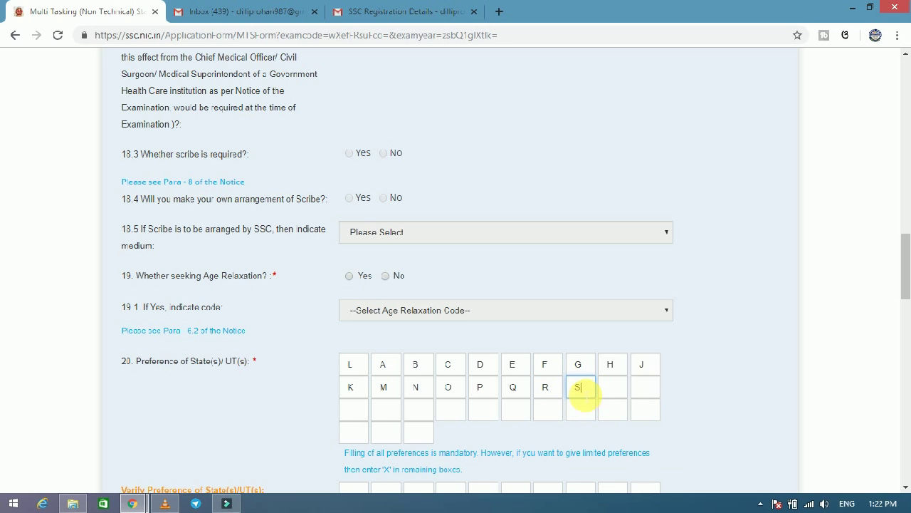
click(612, 388)
text(T)
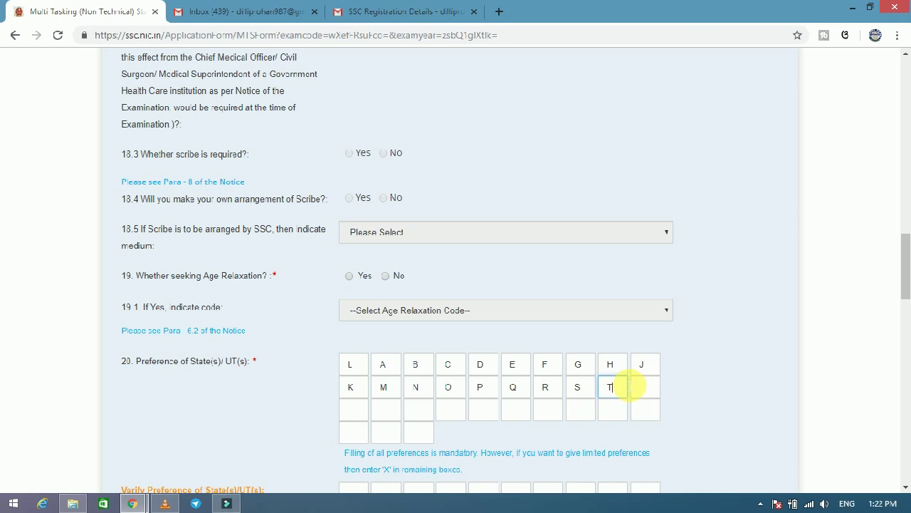
click(645, 388)
text(U)
click(366, 417)
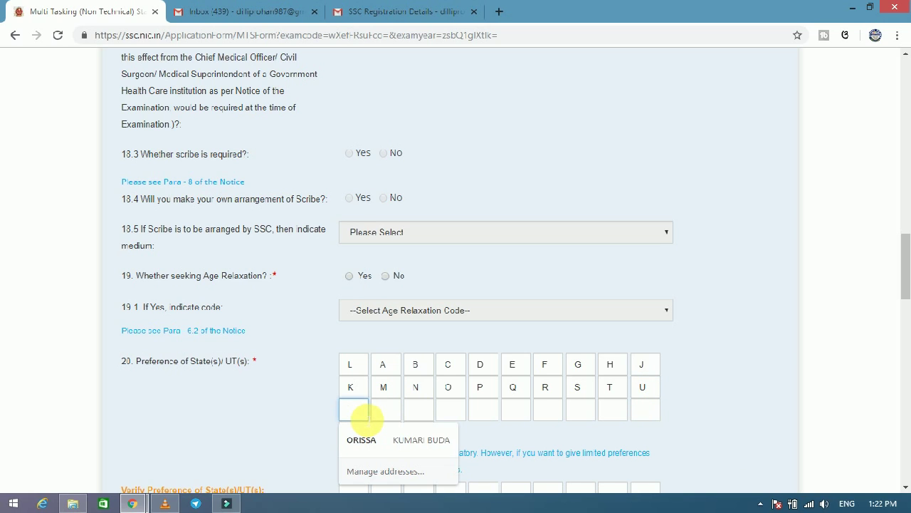
text(V)
click(398, 413)
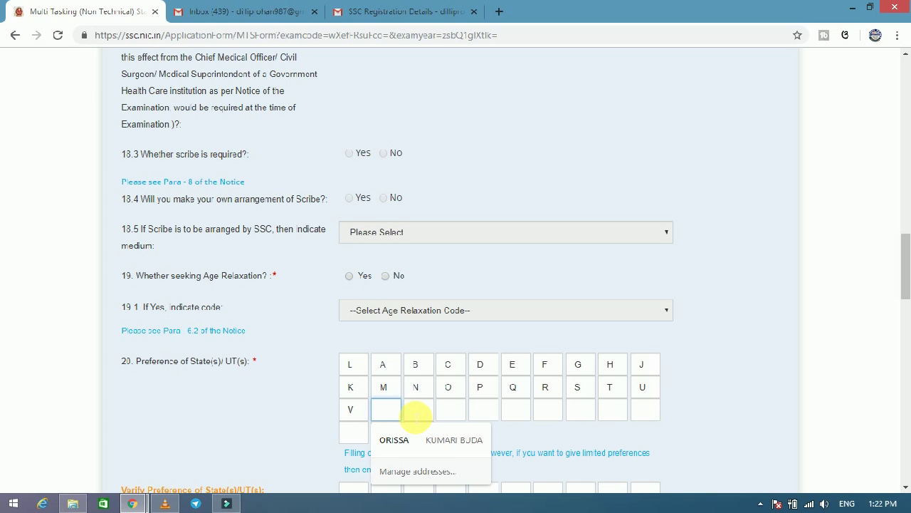
text(W)
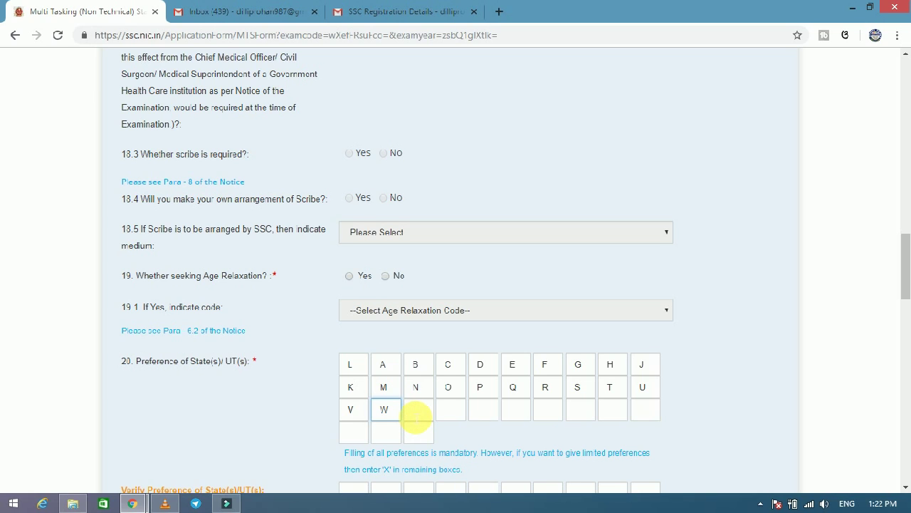
Fill the rest of row three with Y, Z and 1 through 6.
click(420, 415)
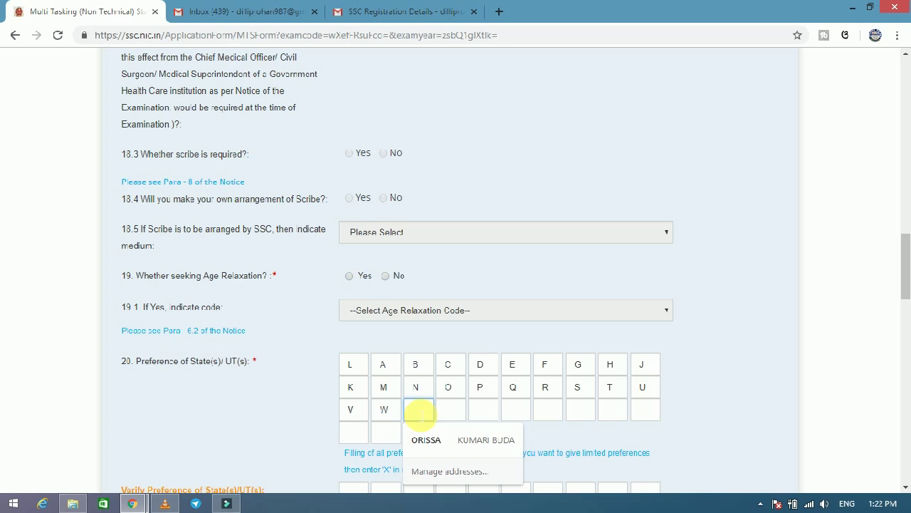
text(Y)
click(461, 412)
text(Z)
click(491, 413)
text(1)
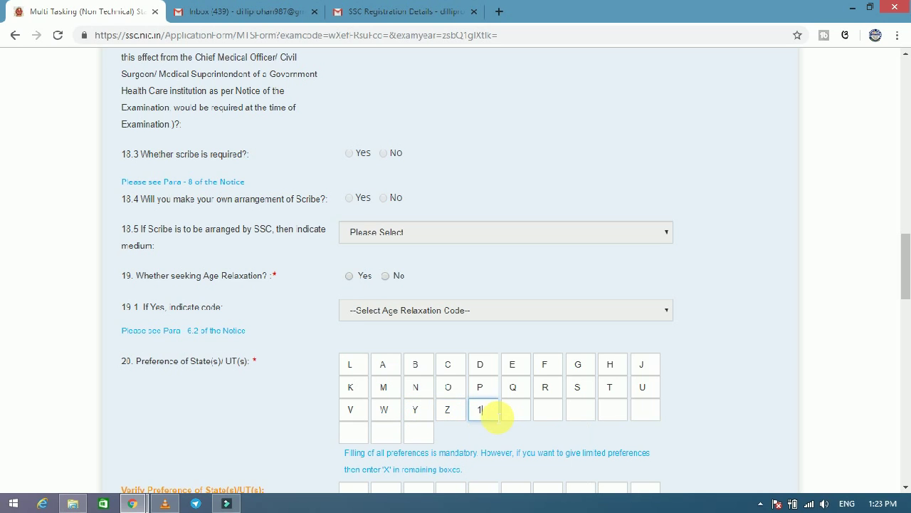
click(527, 413)
text(2)
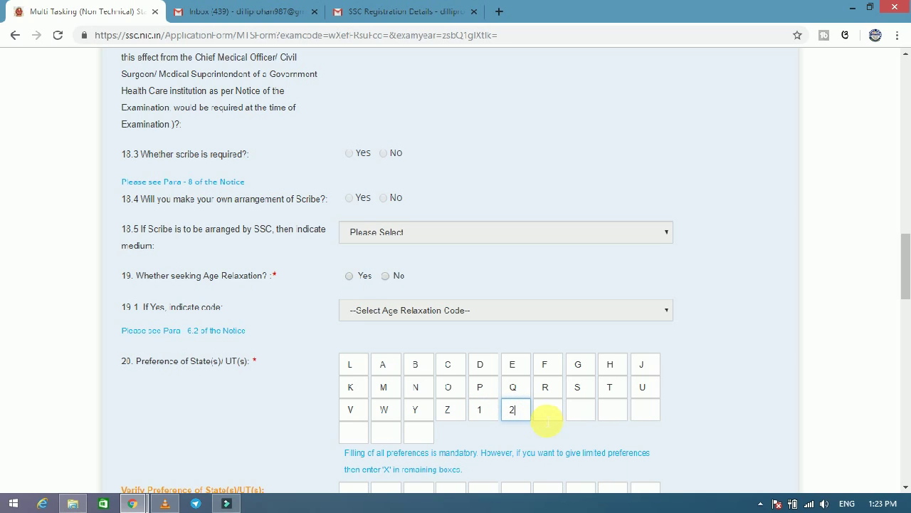
click(561, 417)
text(3)
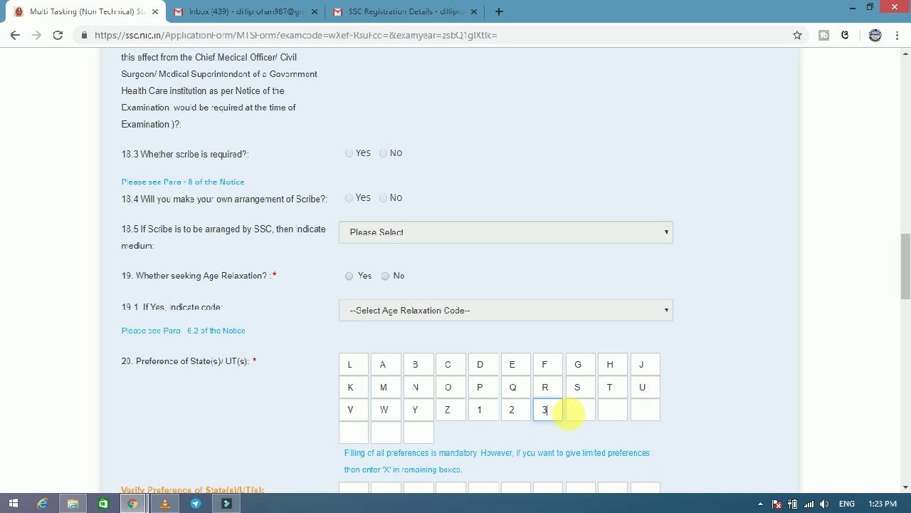
click(581, 412)
text(4)
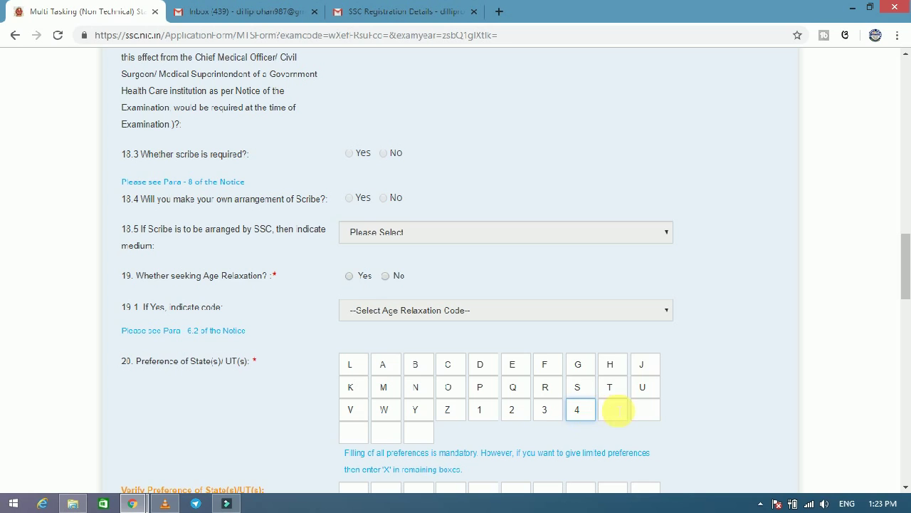
click(616, 410)
text(5)
click(644, 410)
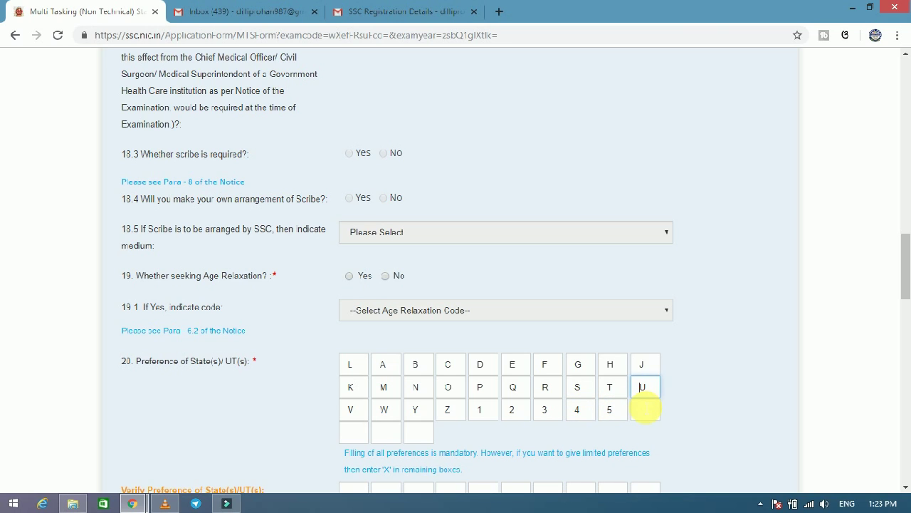
text(6)
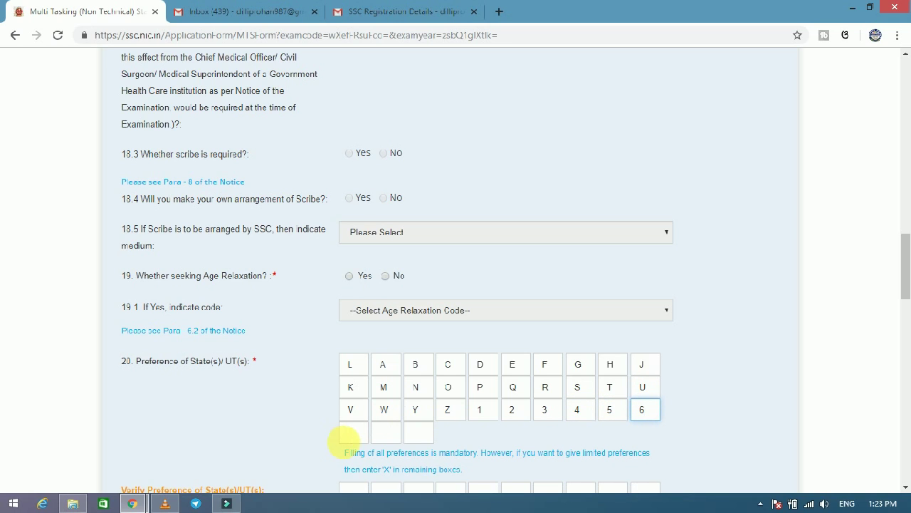
Enter 7 and 8 in row four, and dismiss the invalid-code warning when 9 is rejected.
click(353, 433)
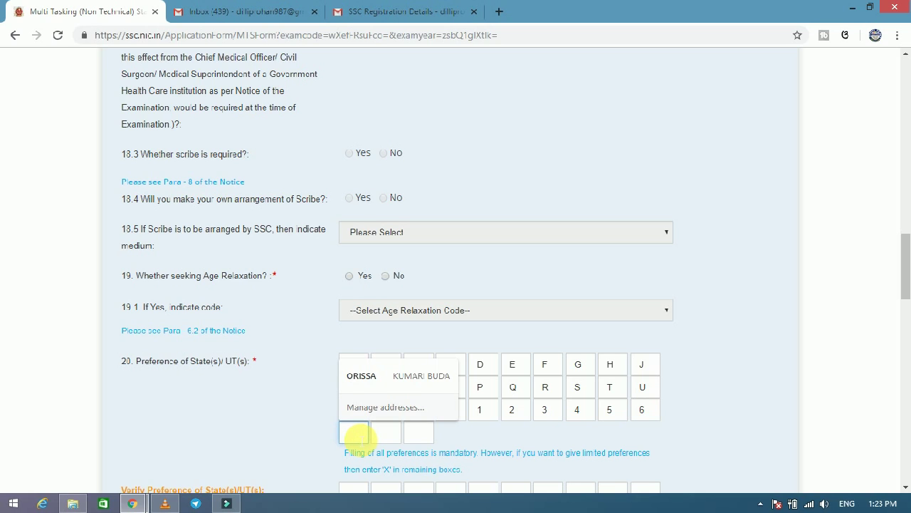
text(7)
click(388, 433)
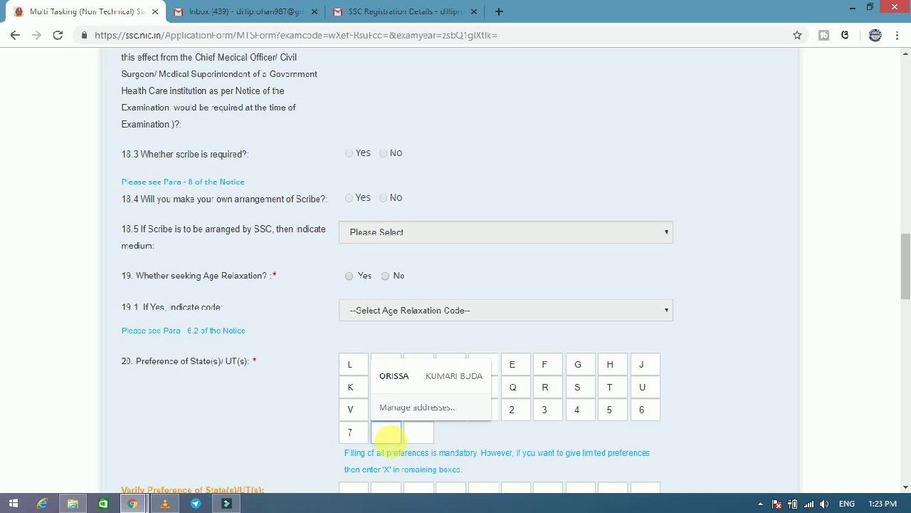
text(8)
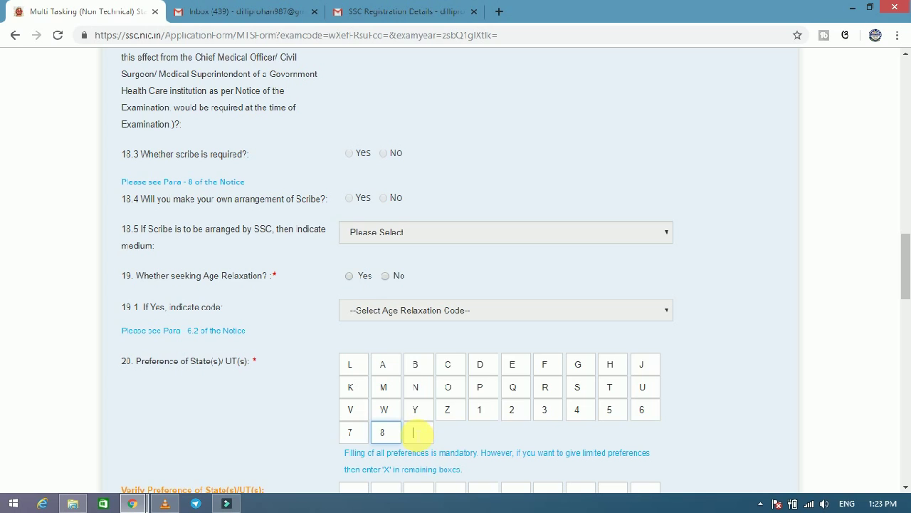
click(418, 432)
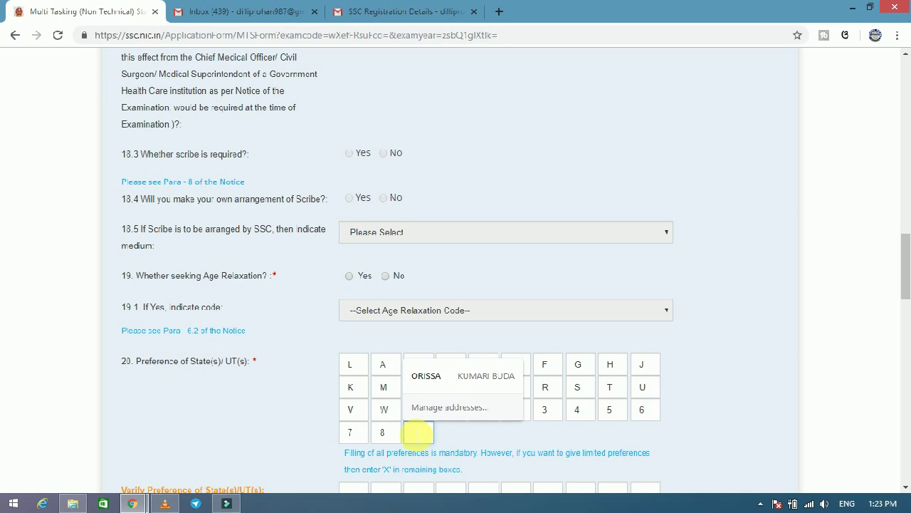
text(9)
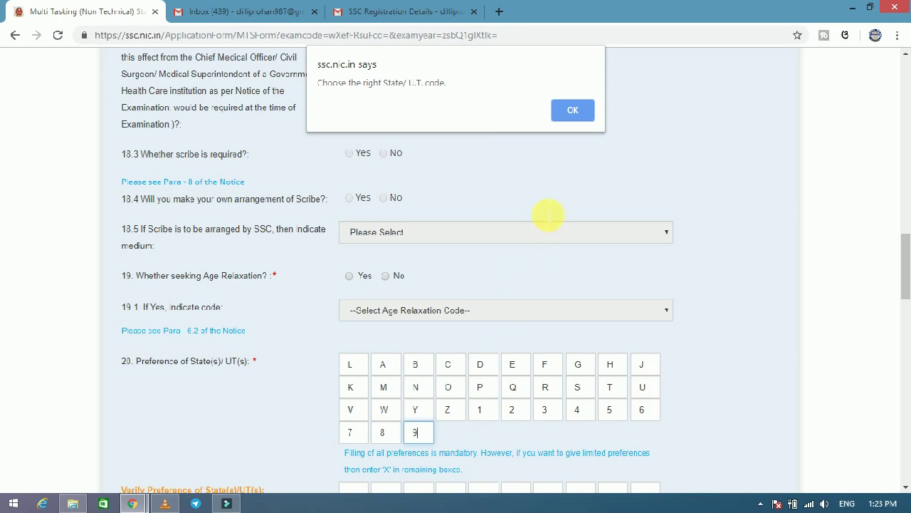
click(575, 110)
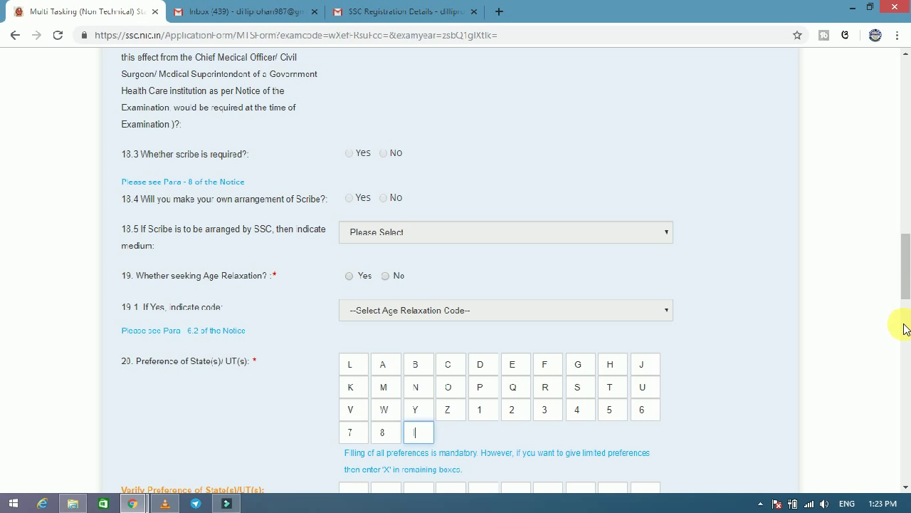
Fill the first row of Verify Preference boxes with L, A, B, C, D, E, F, G, H and J.
drag(904, 273, 903, 299)
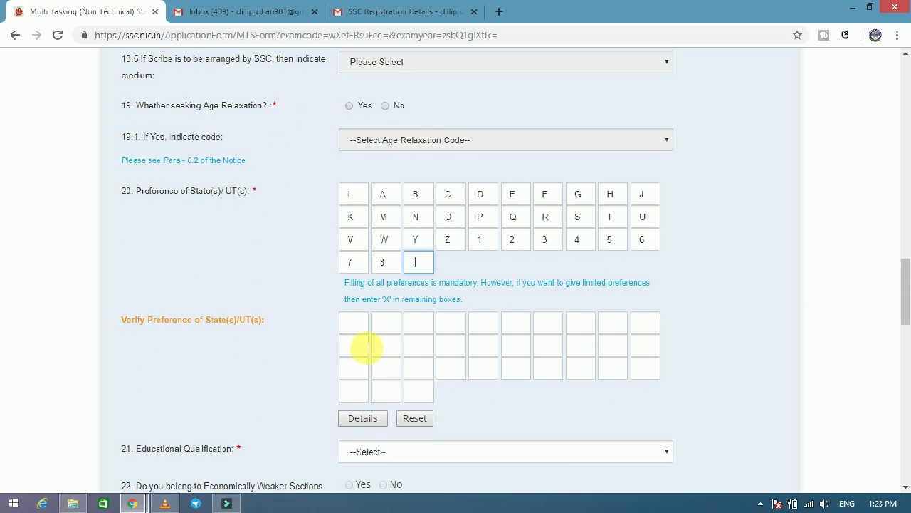
click(354, 322)
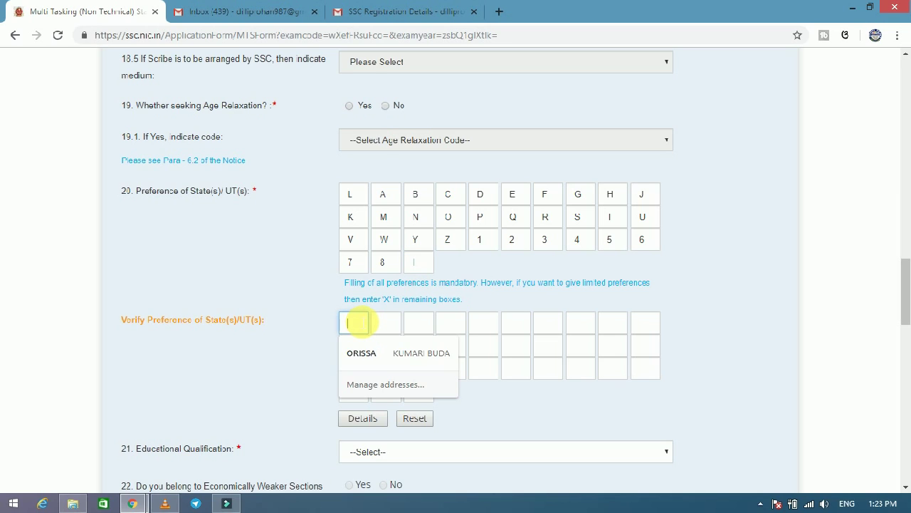
text(L)
click(388, 324)
text(A)
click(424, 324)
text(B)
click(452, 326)
text(C)
click(484, 328)
text(D)
click(516, 325)
text(E)
click(546, 324)
text(F)
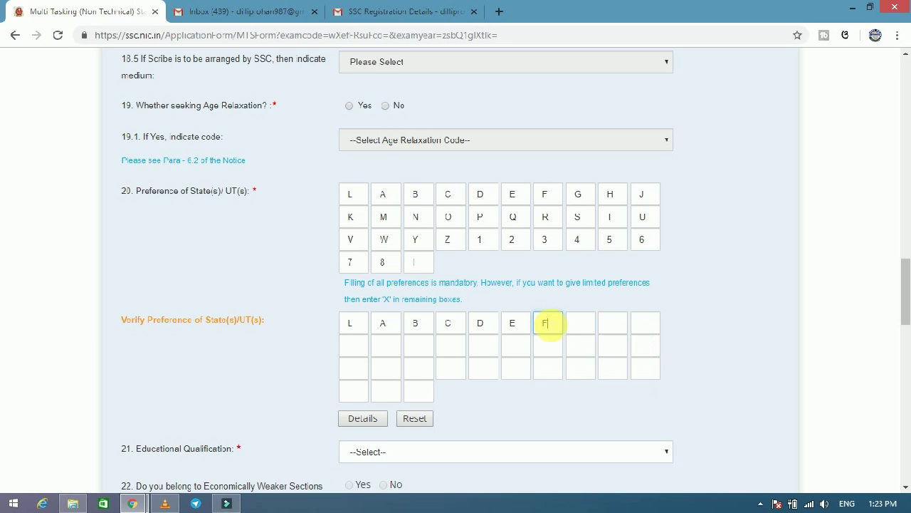
click(579, 326)
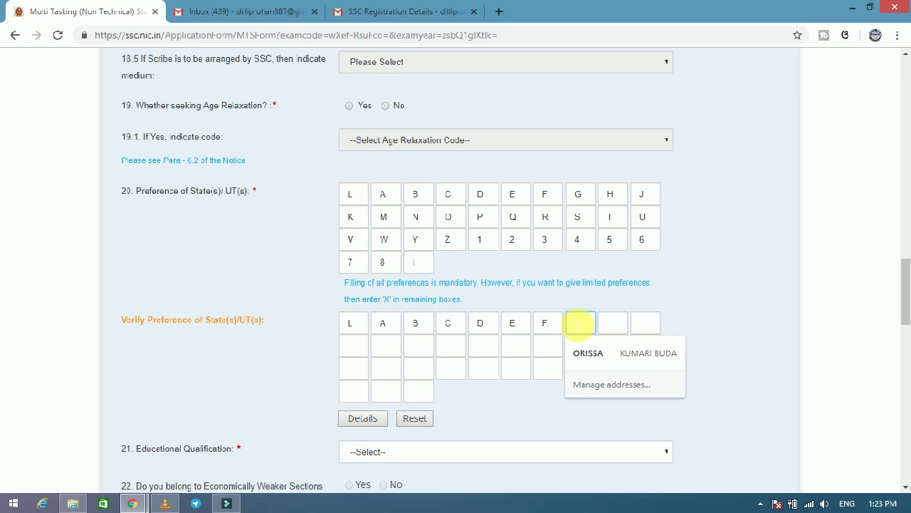
text(G)
click(604, 329)
text(H)
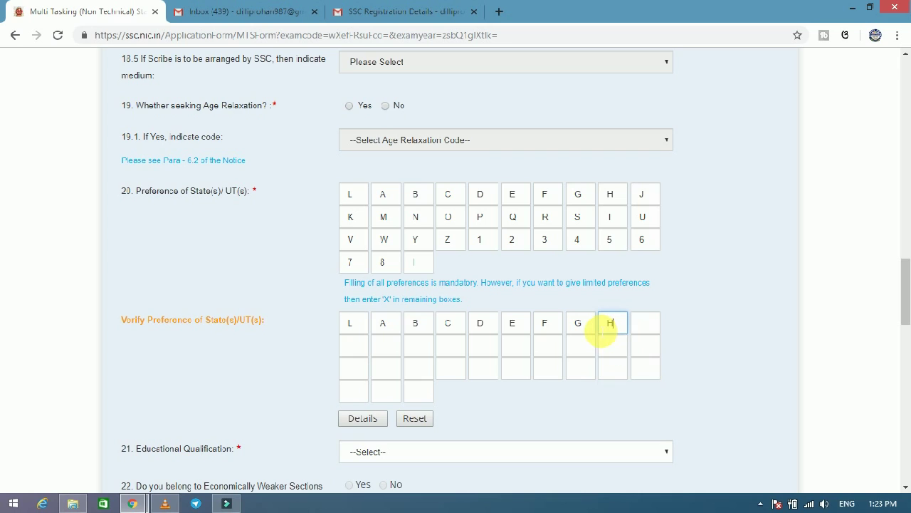
click(650, 326)
text(J)
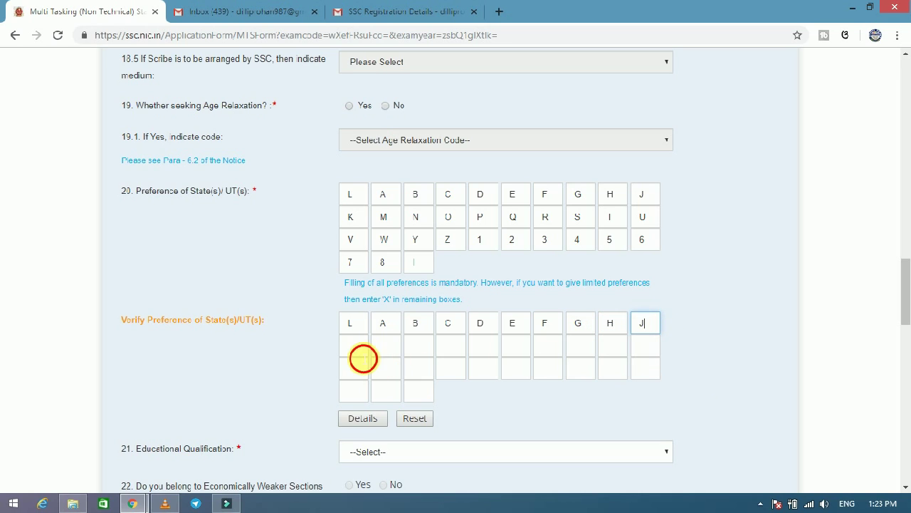
Fill the second row with K, M–R, S, T and U, correcting two wrong-order entries.
click(358, 351)
text(K)
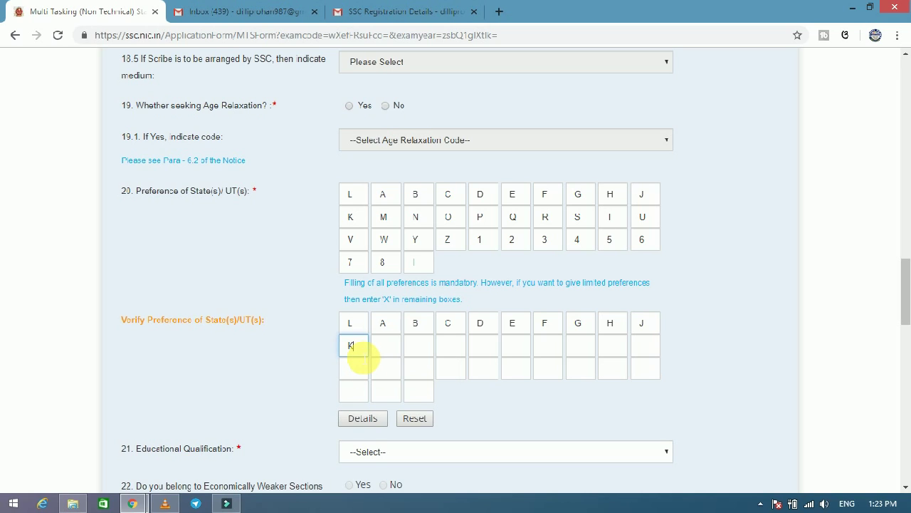
click(387, 355)
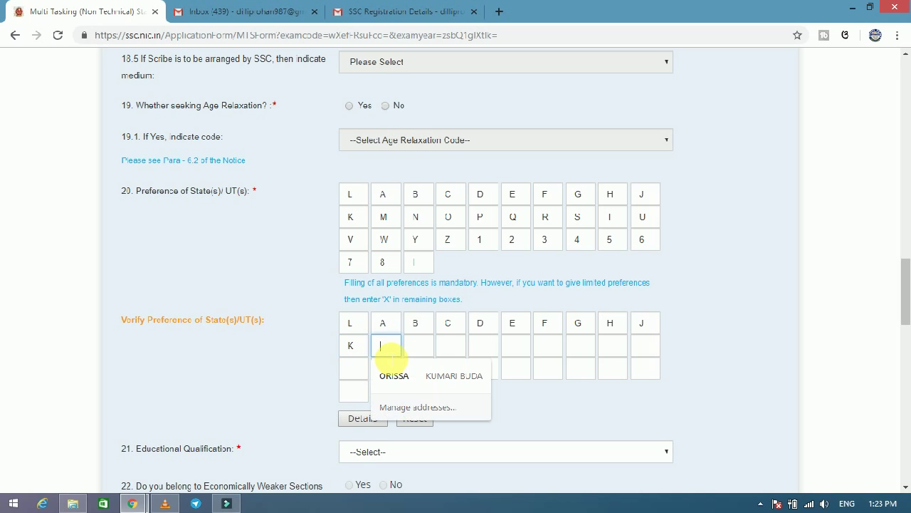
text(M)
click(427, 349)
text(N)
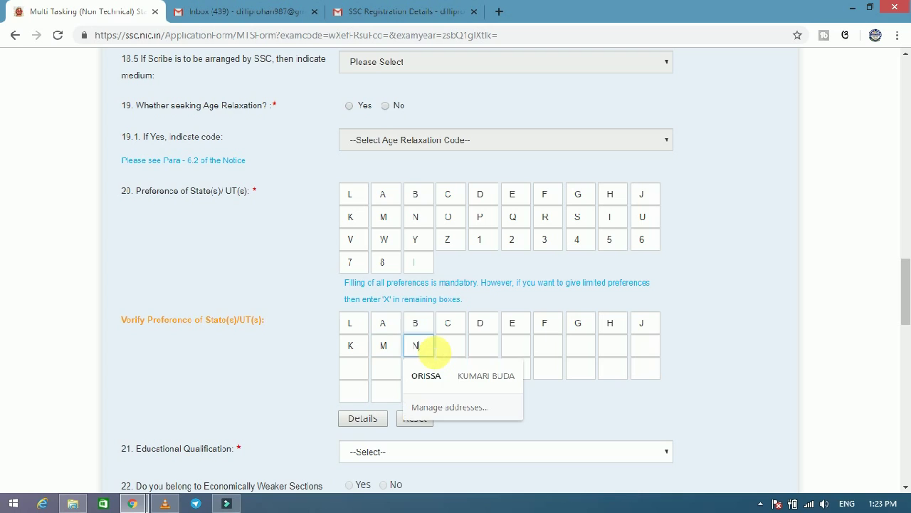
click(457, 346)
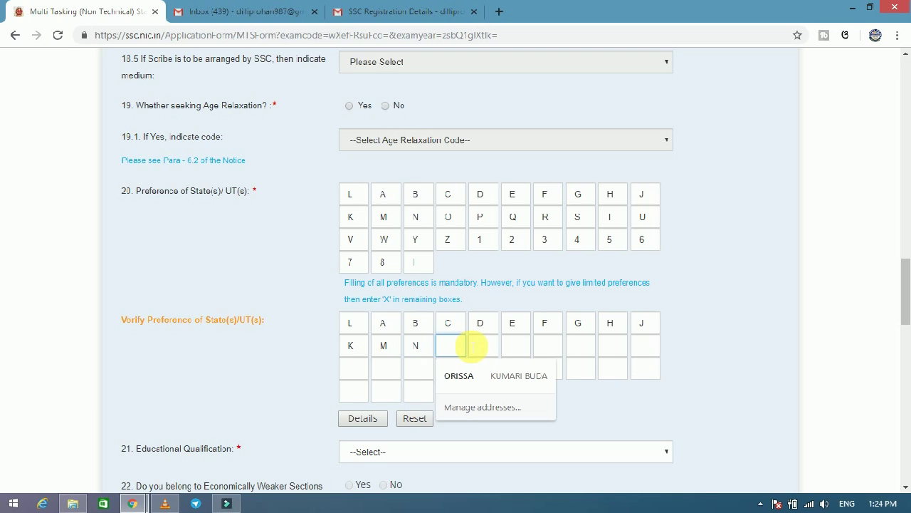
text(O)
click(486, 345)
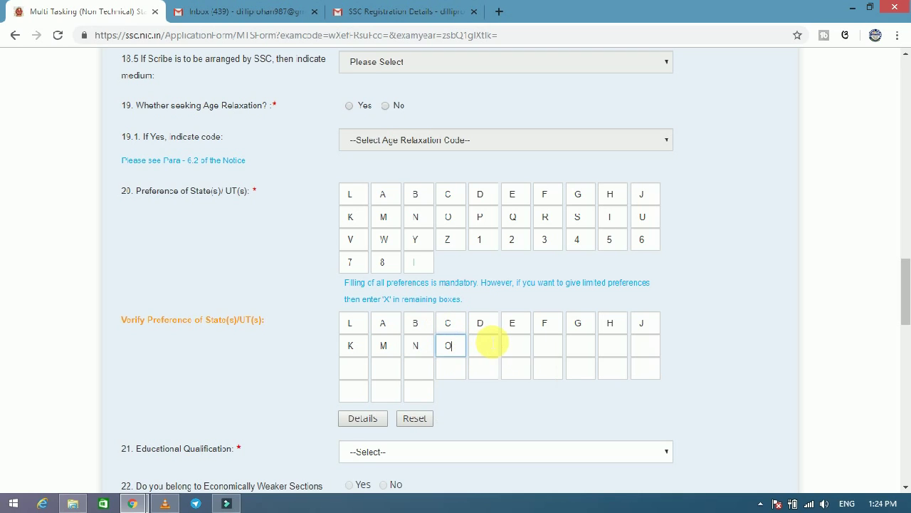
text(P)
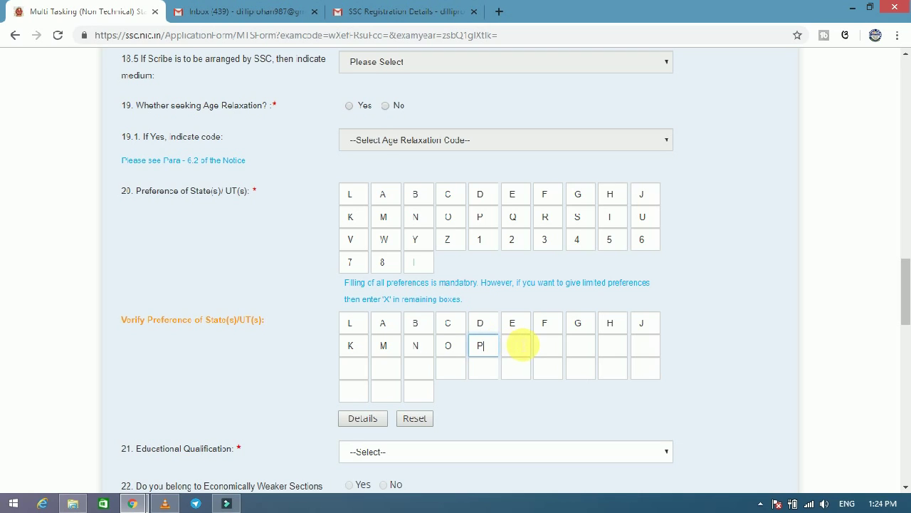
click(519, 346)
text(Q)
click(552, 346)
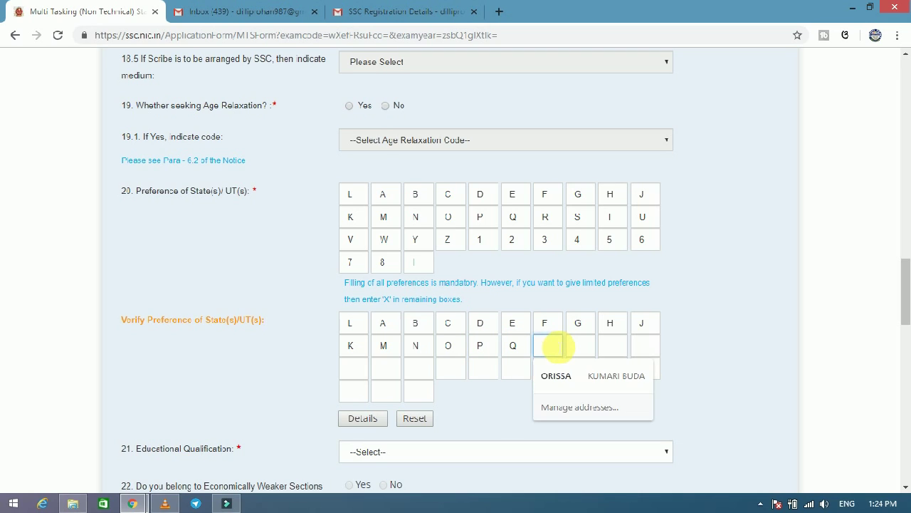
text(R)
click(582, 346)
text(D)
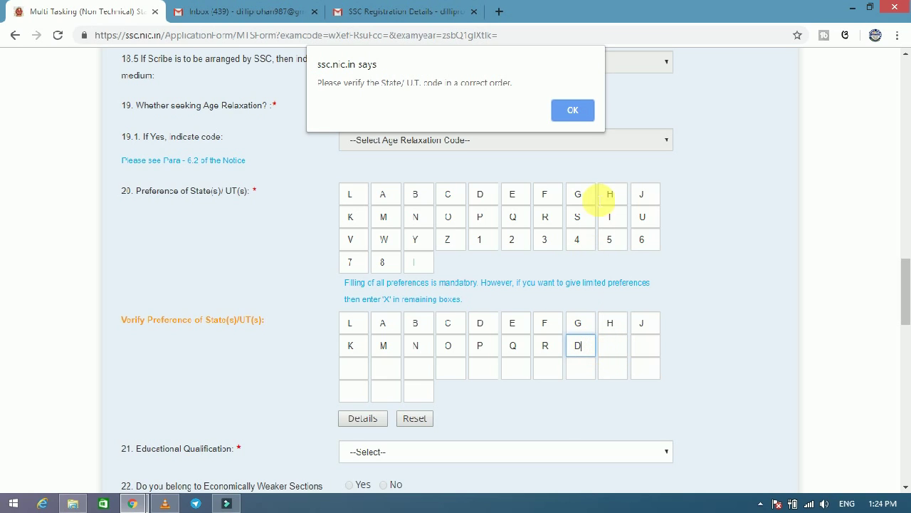
click(575, 110)
text(S)
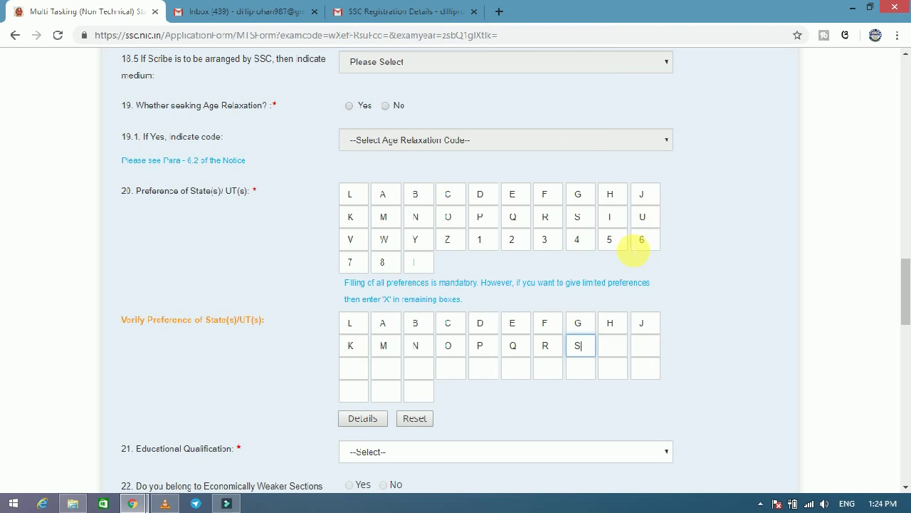
click(613, 345)
text(Y)
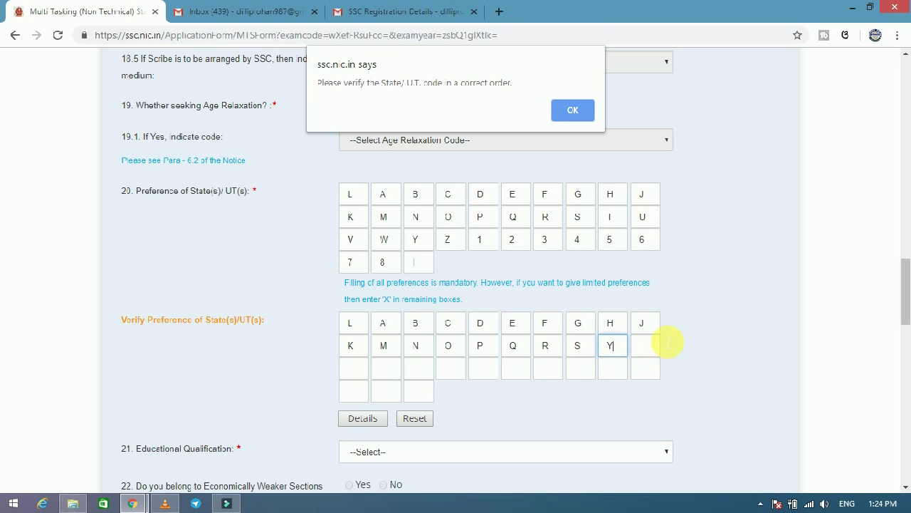
click(573, 107)
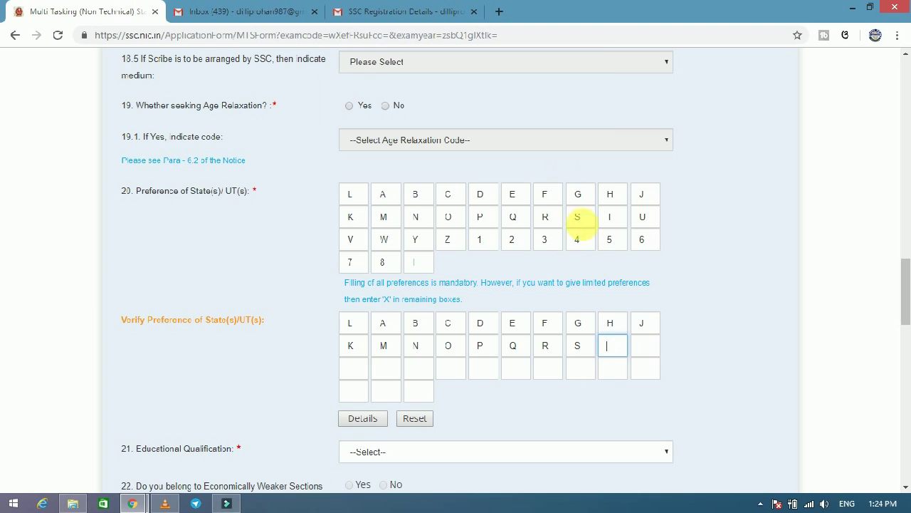
text(T)
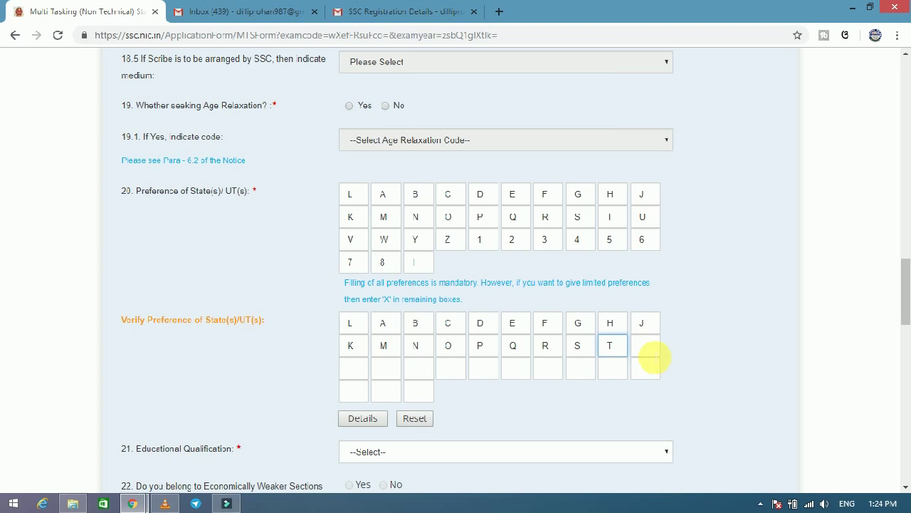
click(647, 348)
text(U)
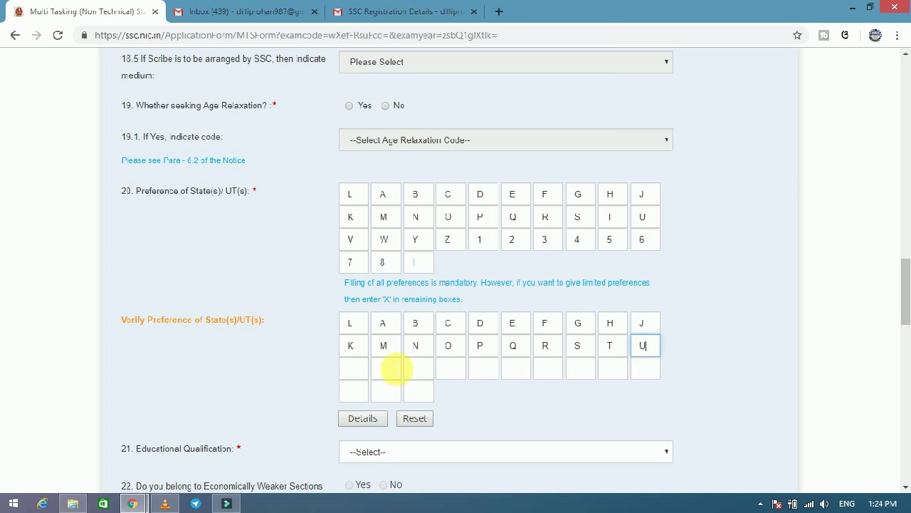
Fill the remaining verify boxes with V, W, Y, Z, 1–8 and I.
click(356, 369)
text(V)
click(387, 368)
text(W)
click(422, 373)
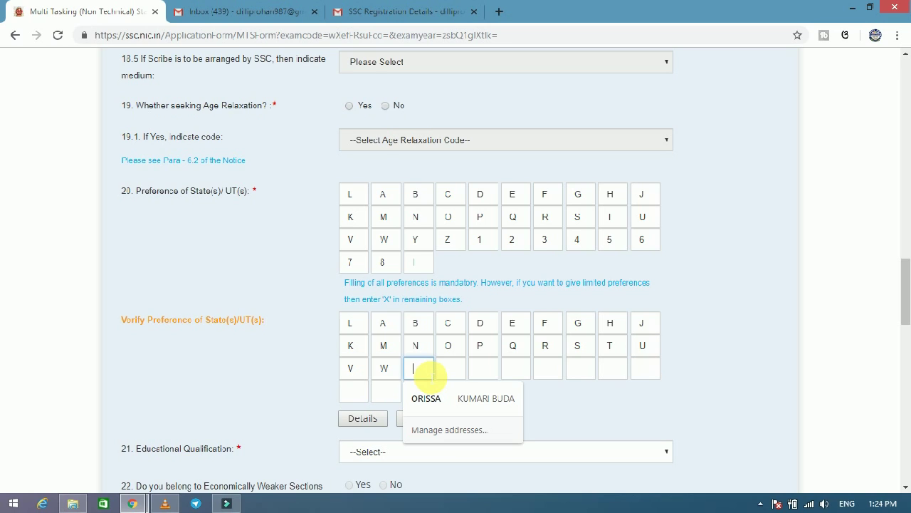
text(Y)
click(455, 370)
text(Z)
click(488, 368)
text(1)
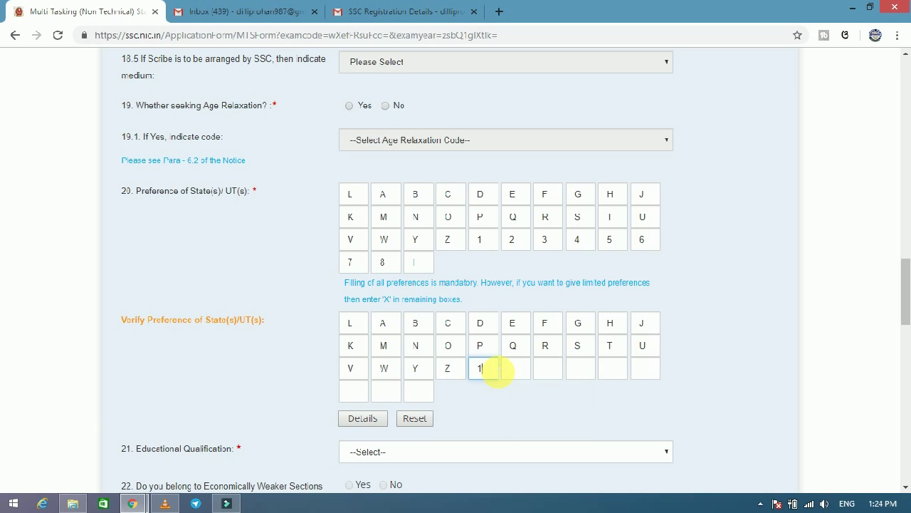
click(516, 368)
text(2)
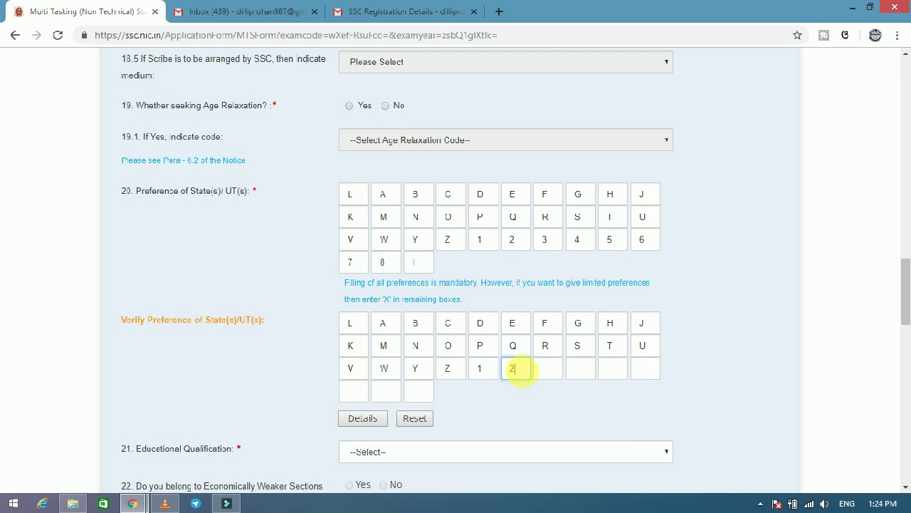
click(547, 368)
text(3)
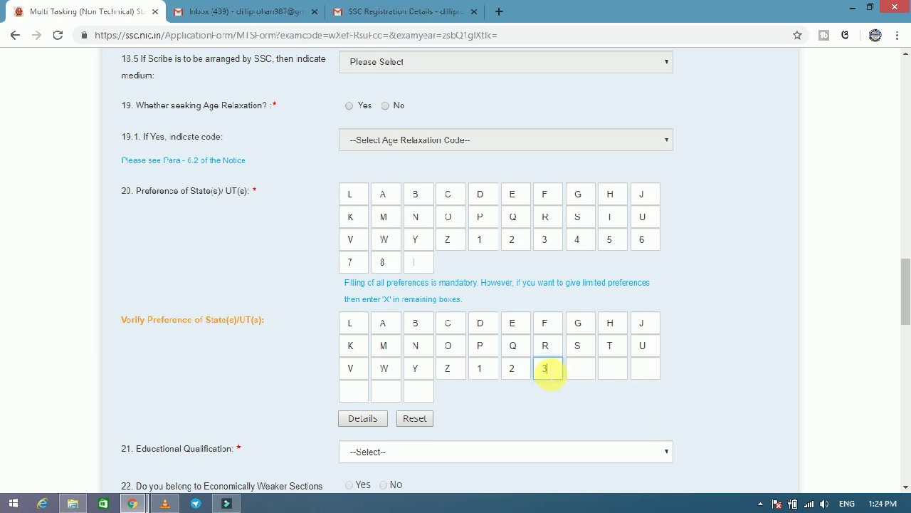
click(580, 369)
text(4)
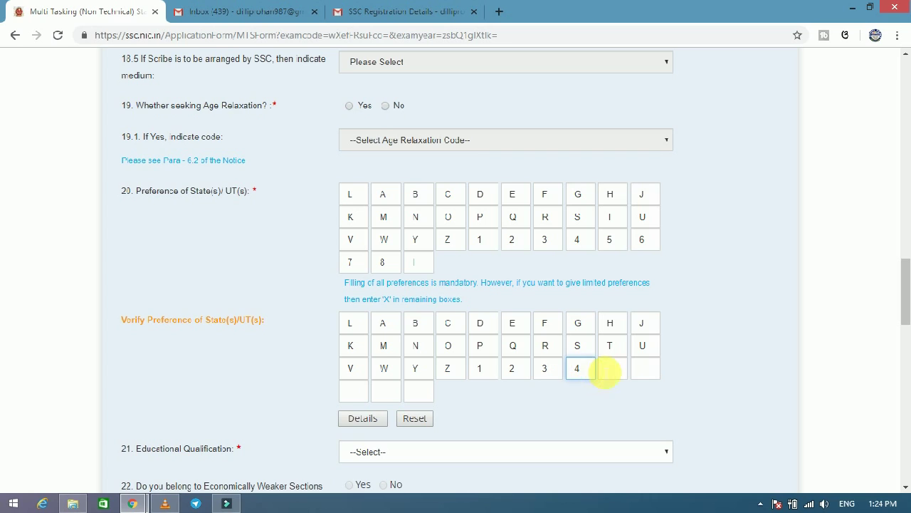
click(611, 368)
click(638, 369)
text(6)
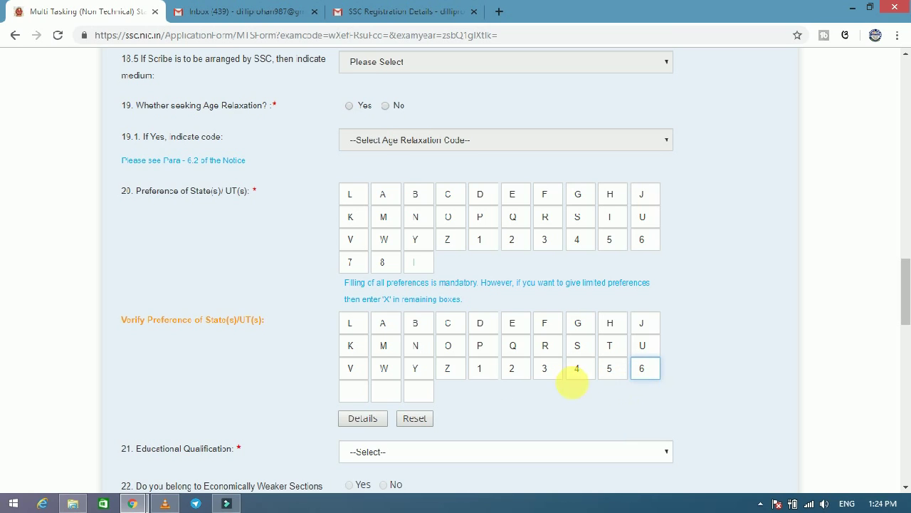
click(354, 391)
text(7)
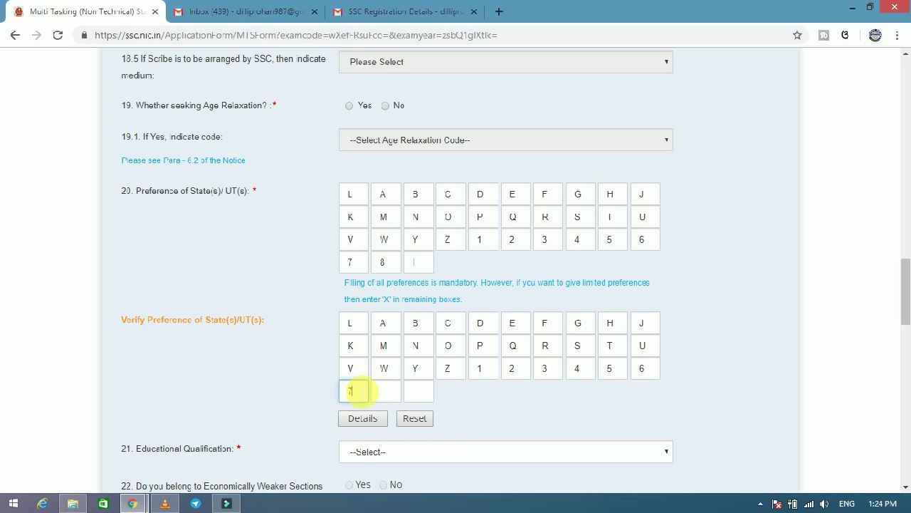
click(385, 391)
text(8)
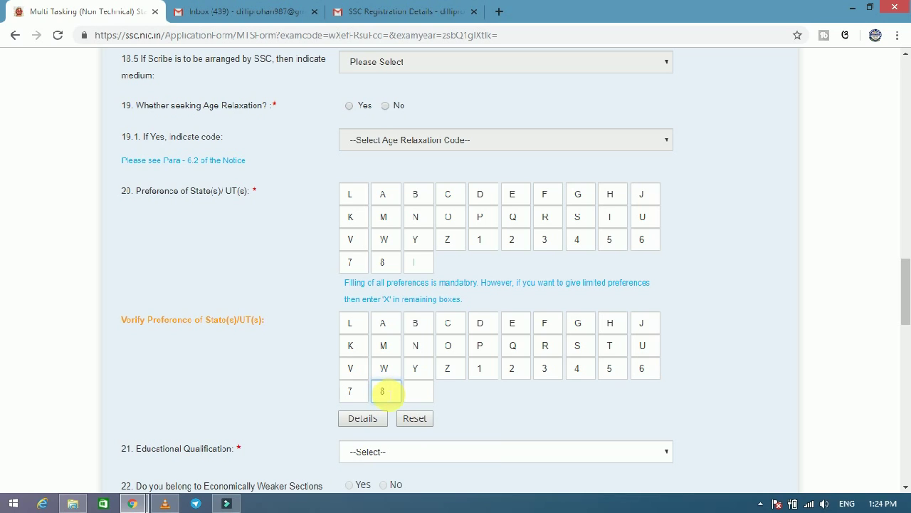
click(418, 390)
text(I)
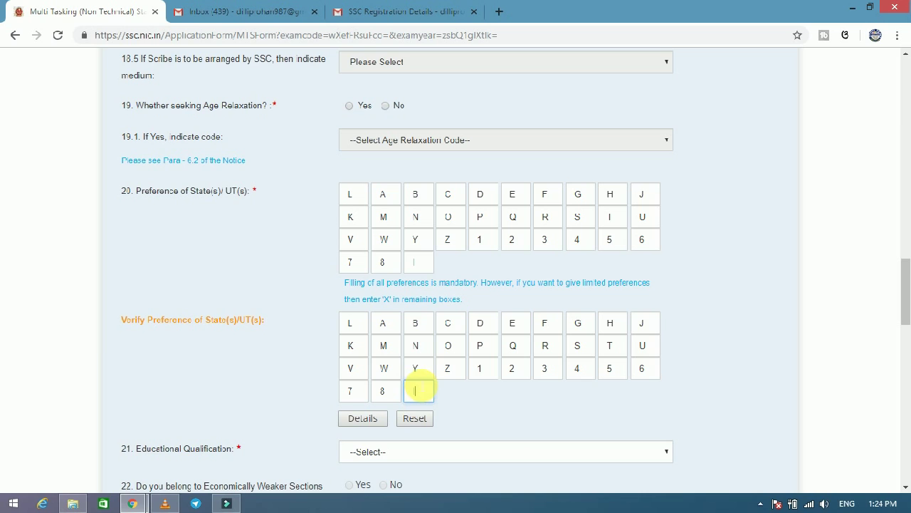
Choose MCA (33) from the Educational Qualification dropdown.
drag(905, 316, 904, 339)
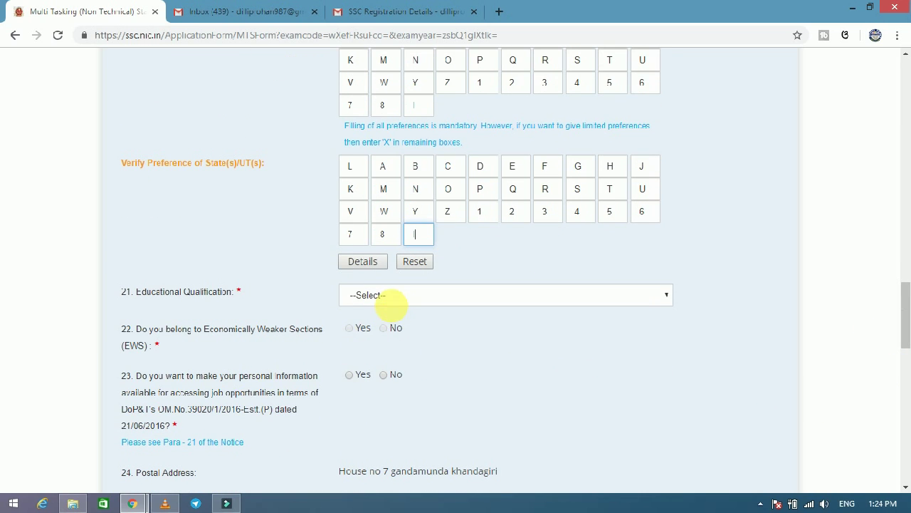
click(397, 305)
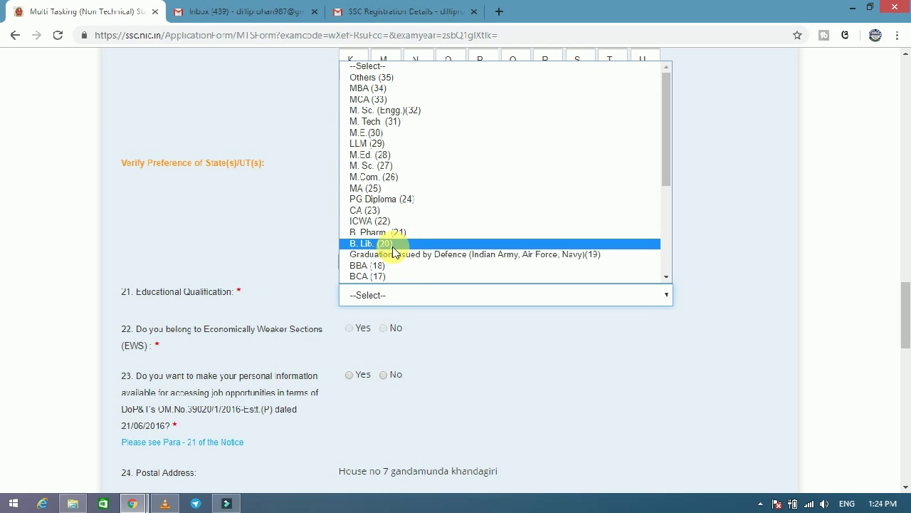
click(380, 102)
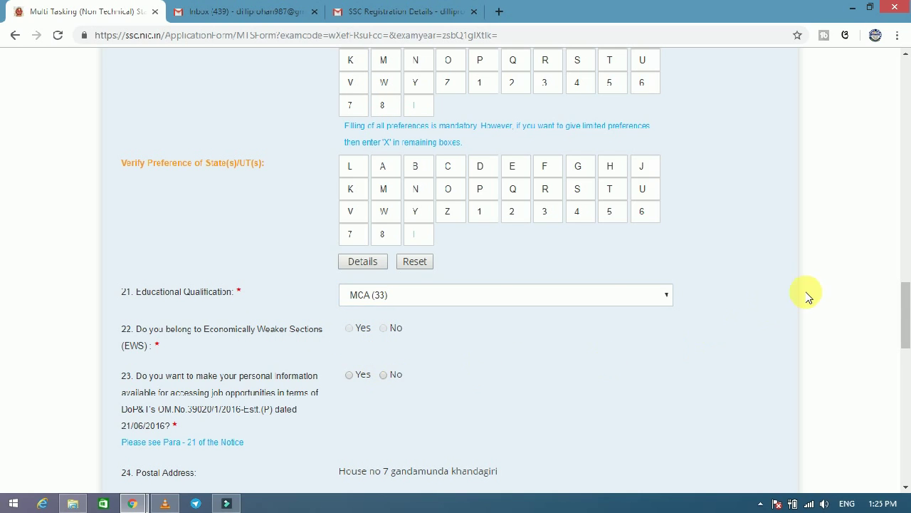
drag(904, 306, 903, 425)
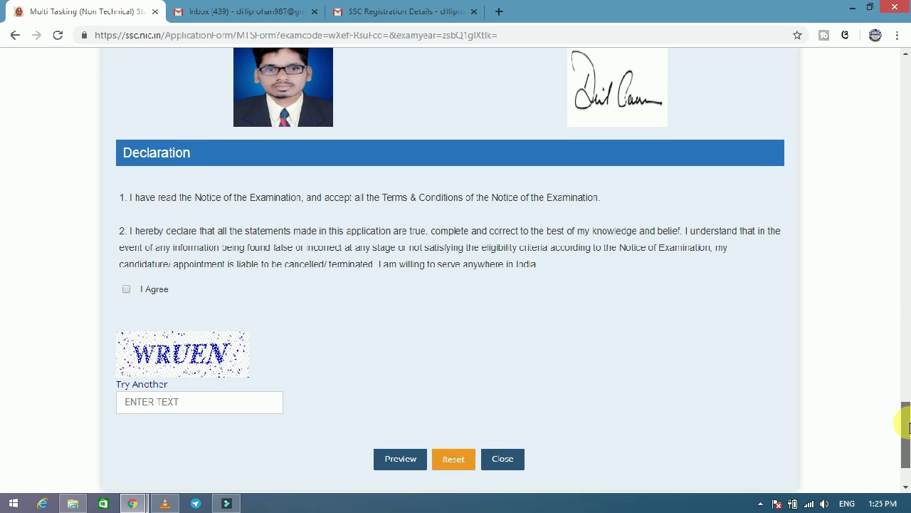
Tick I Agree, enter the captcha text and request a preview of the form.
click(126, 289)
click(151, 402)
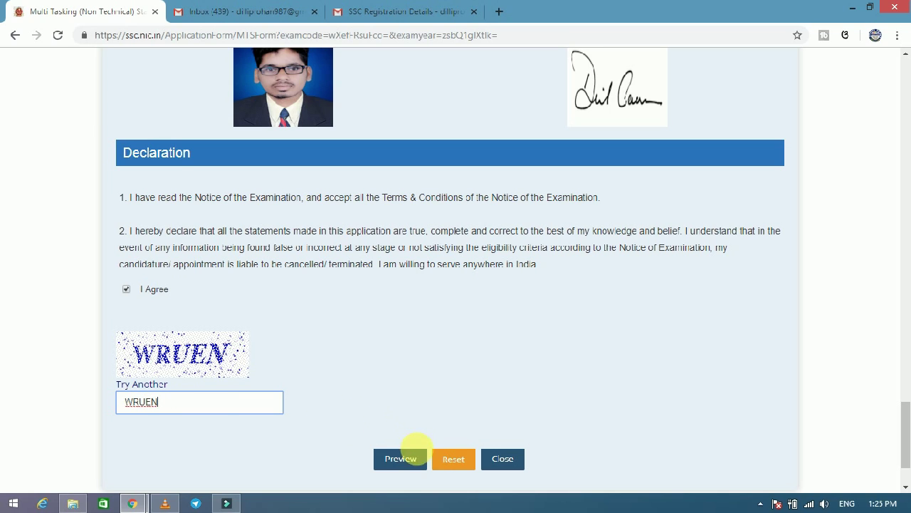
click(418, 461)
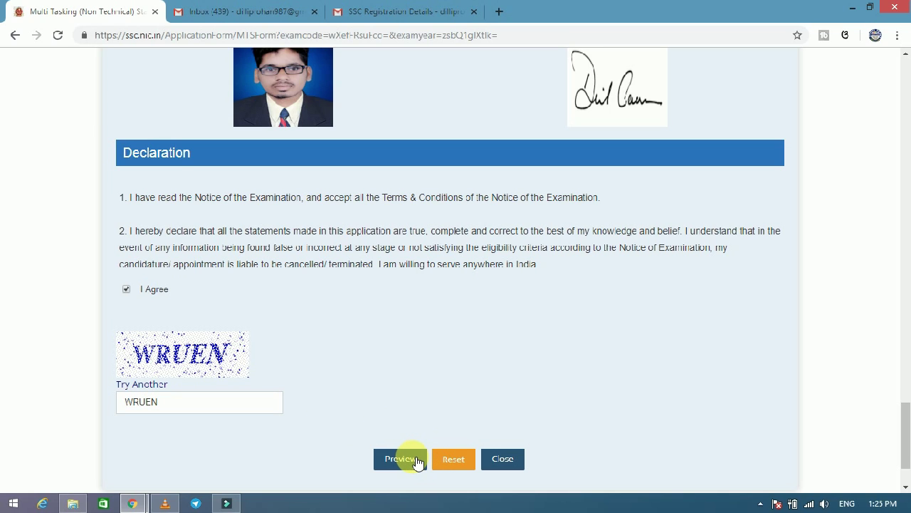
mouse_move(905, 395)
mouse_down()
mouse_move(901, 346)
mouse_move(905, 487)
mouse_move(903, 329)
mouse_up()
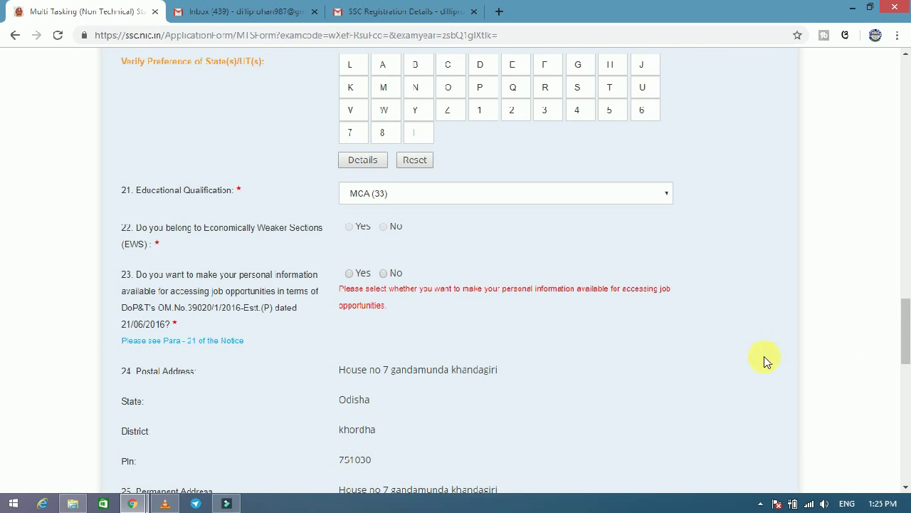
Answer No to sharing personal information, and Yes to age relaxation with code 01-SC/ST.
click(387, 275)
drag(906, 316, 906, 259)
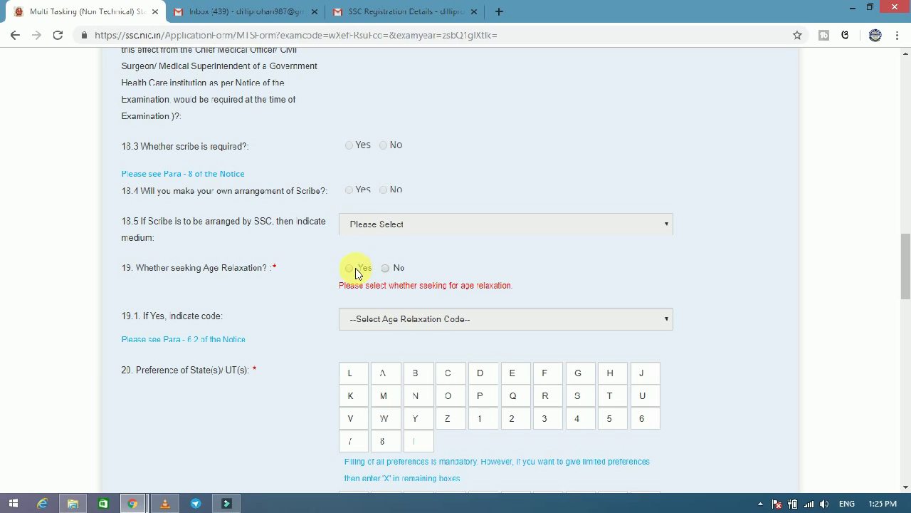
click(354, 271)
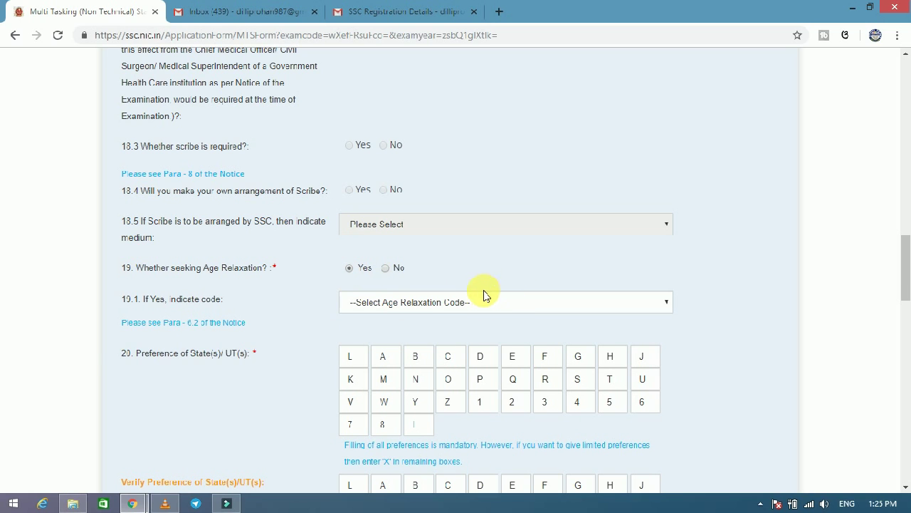
click(494, 305)
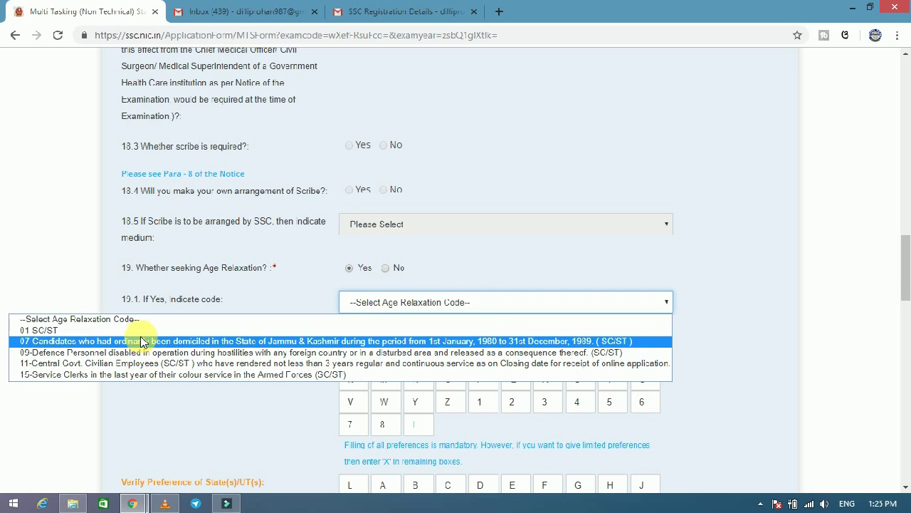
click(72, 330)
drag(903, 290, 908, 492)
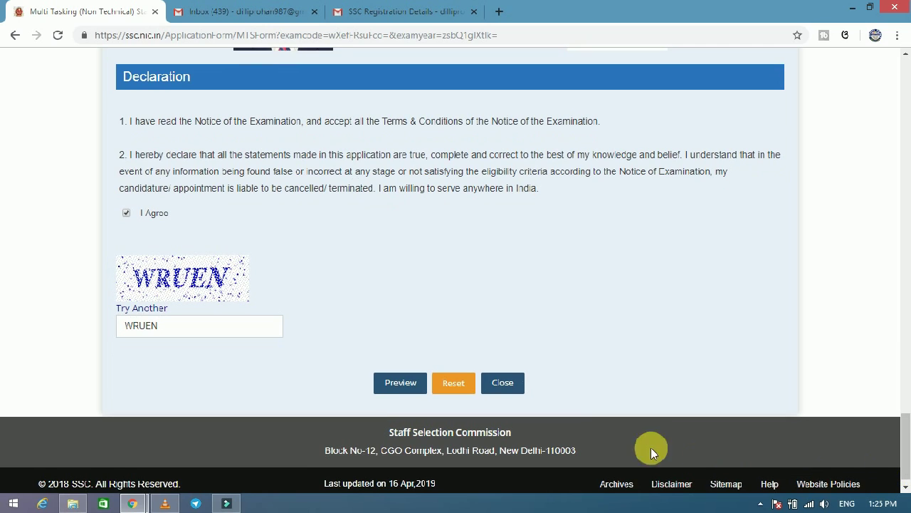
Preview the corrected application and review it down to the photograph and signature.
click(401, 383)
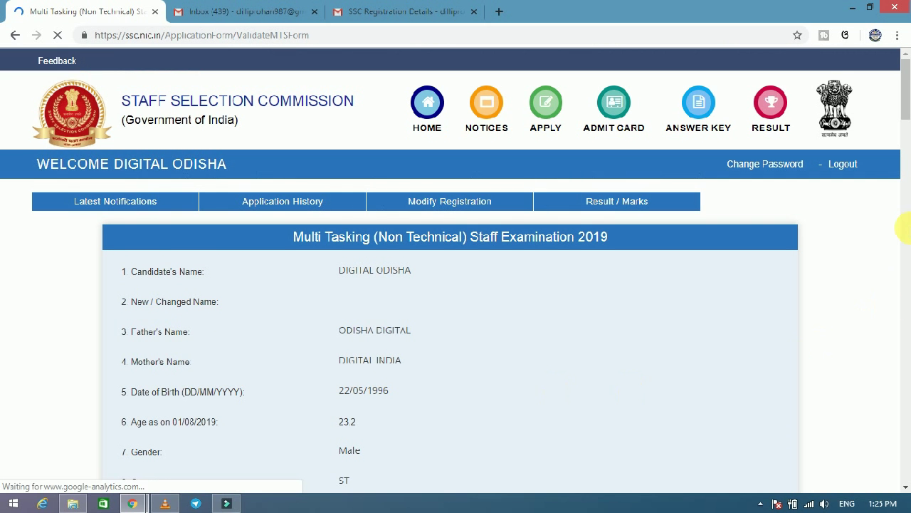
mouse_move(905, 120)
mouse_down()
mouse_move(891, 264)
mouse_move(897, 382)
mouse_move(906, 240)
mouse_move(908, 425)
mouse_up()
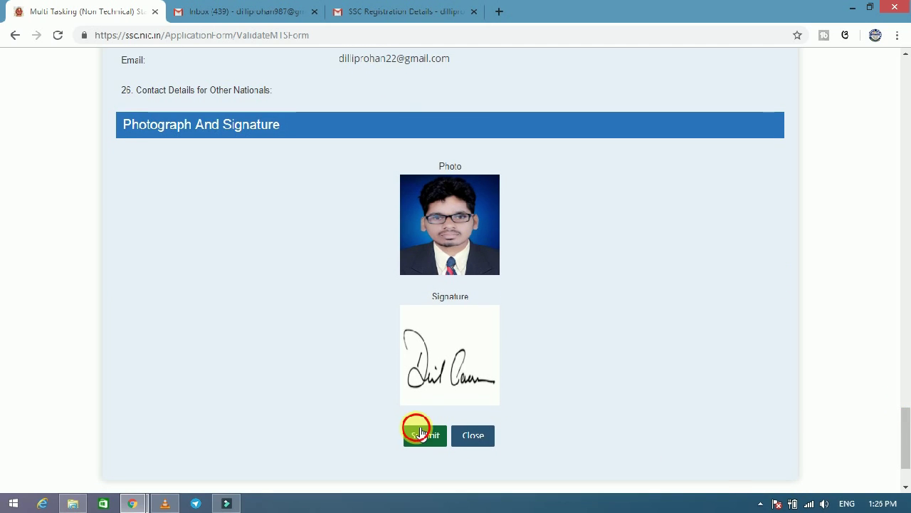
Submit the application, confirm the submission, and open its printable copy.
click(417, 432)
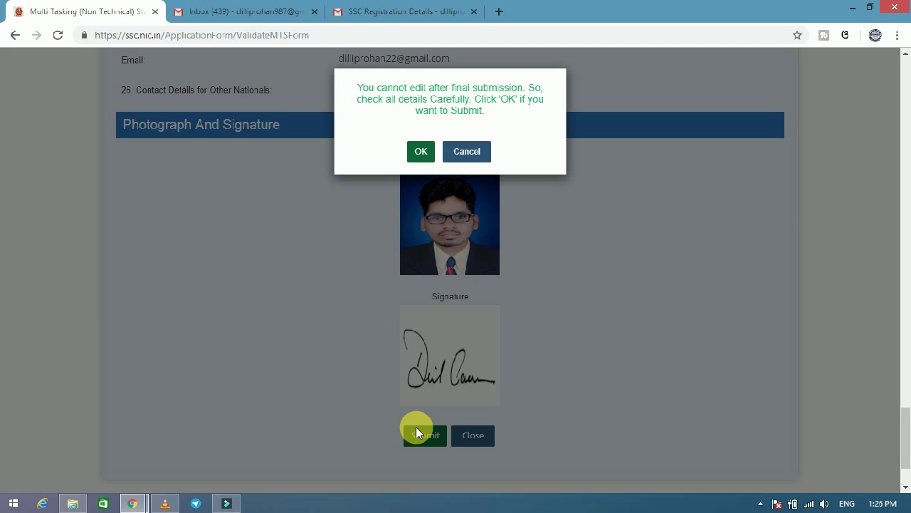
click(418, 151)
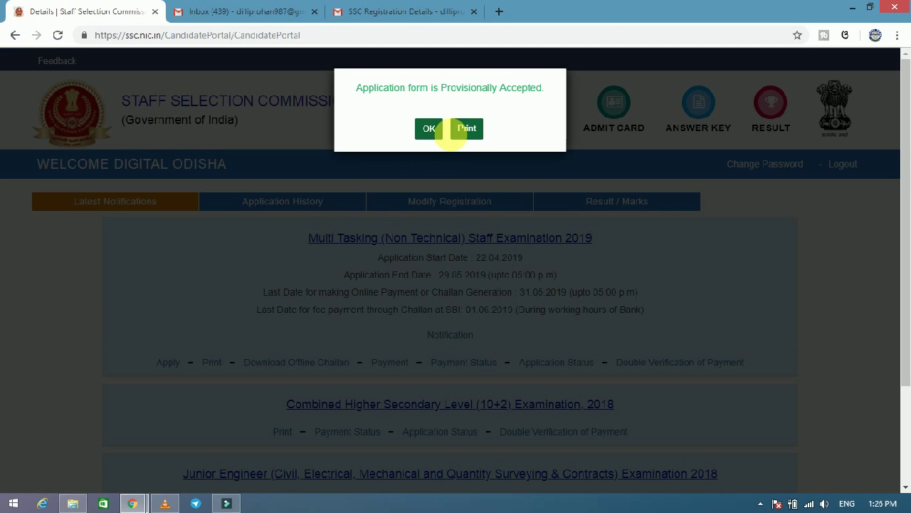
click(463, 133)
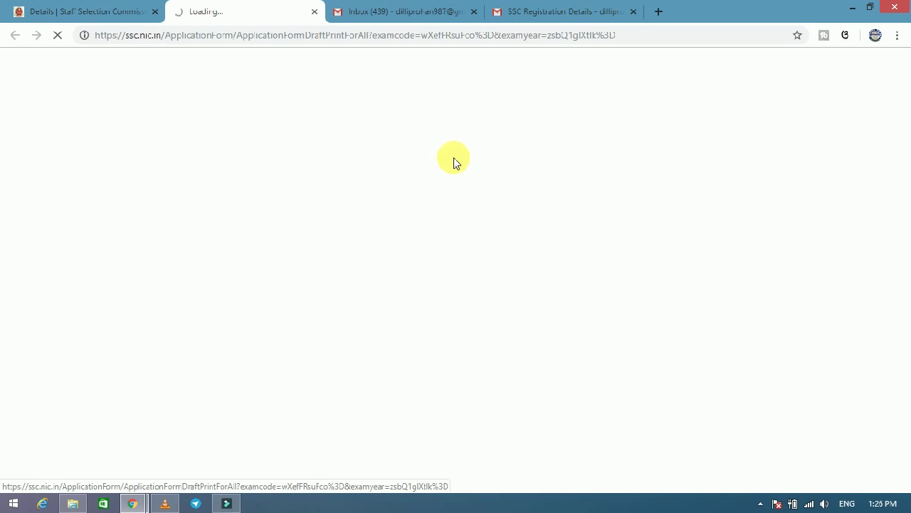